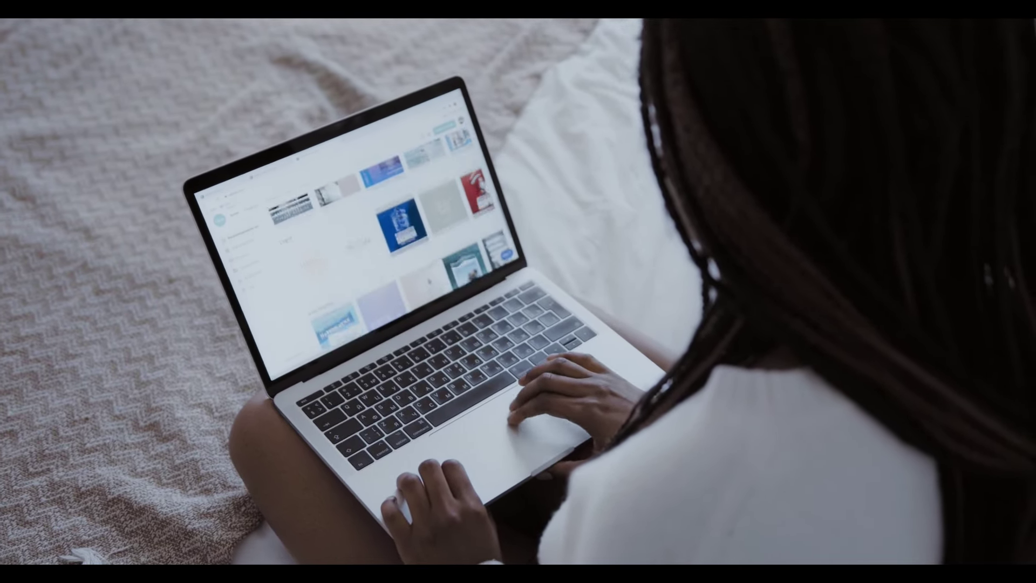
# Add a new client by e-mail, requesting permission to manage their services and purchases
pyautogui.scroll(-5, 356, 238)
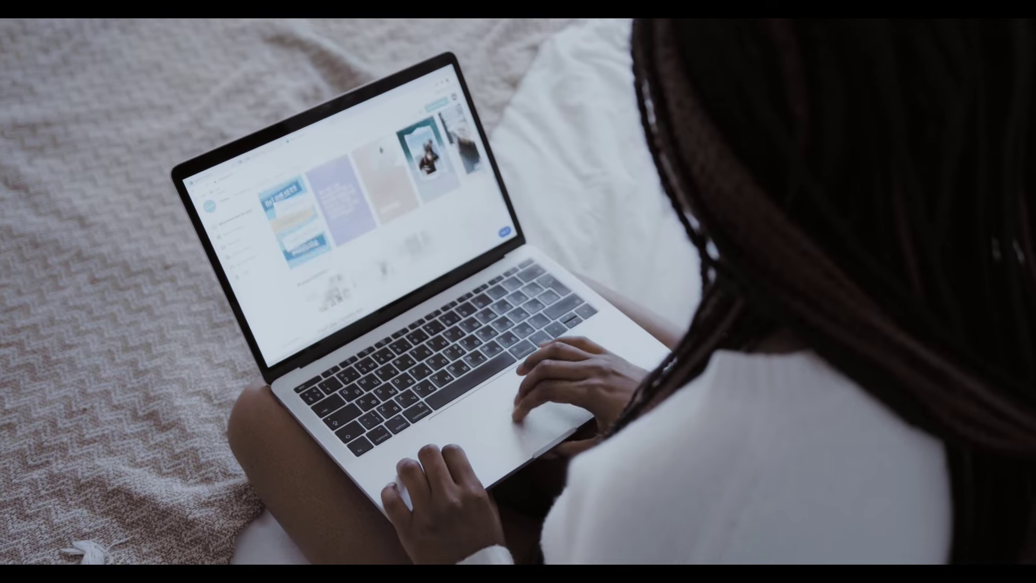
pyautogui.scroll(-5, 357, 216)
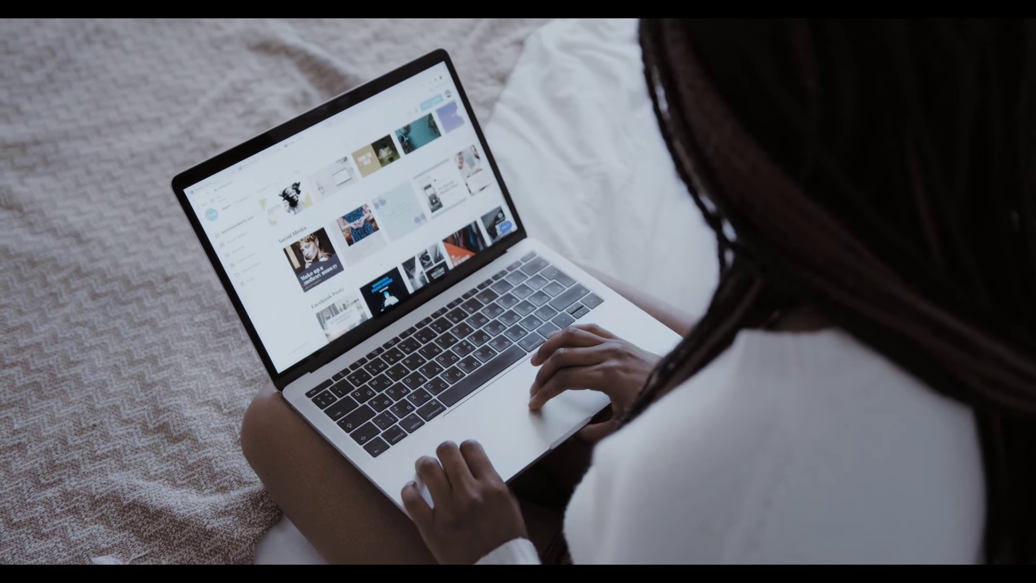
pyautogui.scroll(3, 356, 227)
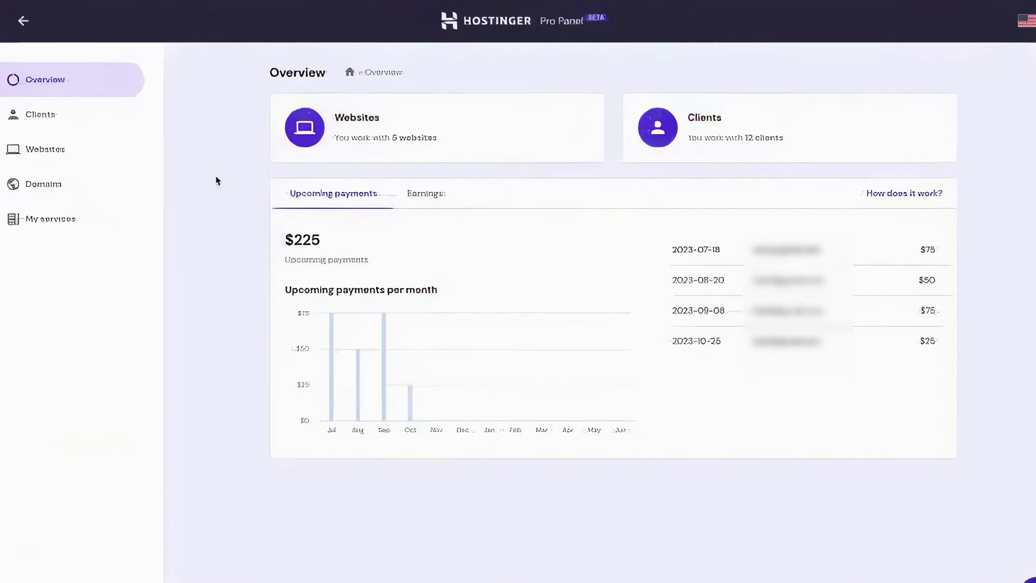
pyautogui.click(101, 123)
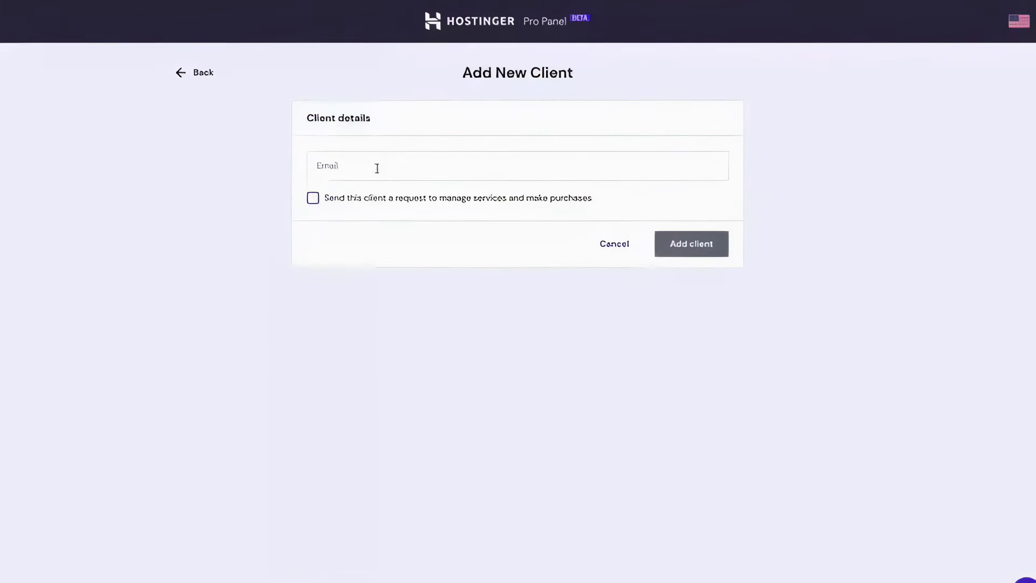
pyautogui.click(378, 168)
pyautogui.hotkey('ctrl', 'v')
pyautogui.press('Tab')
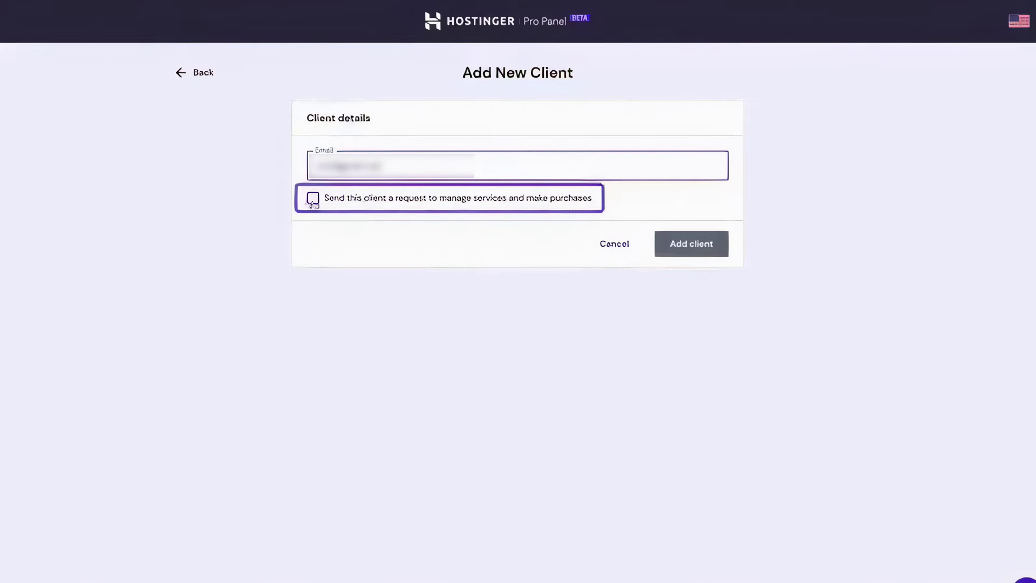
pyautogui.click(314, 200)
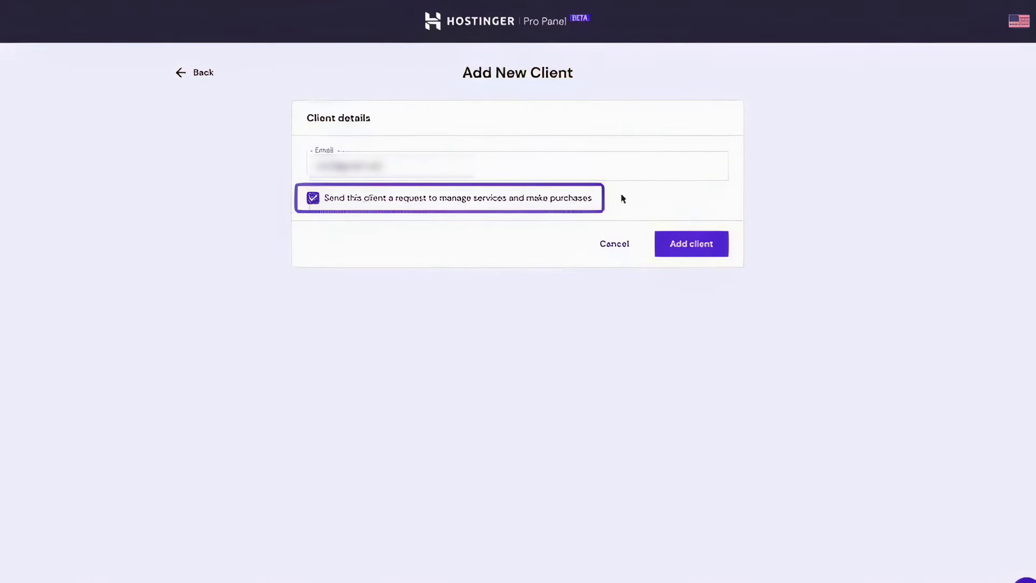
pyautogui.click(686, 248)
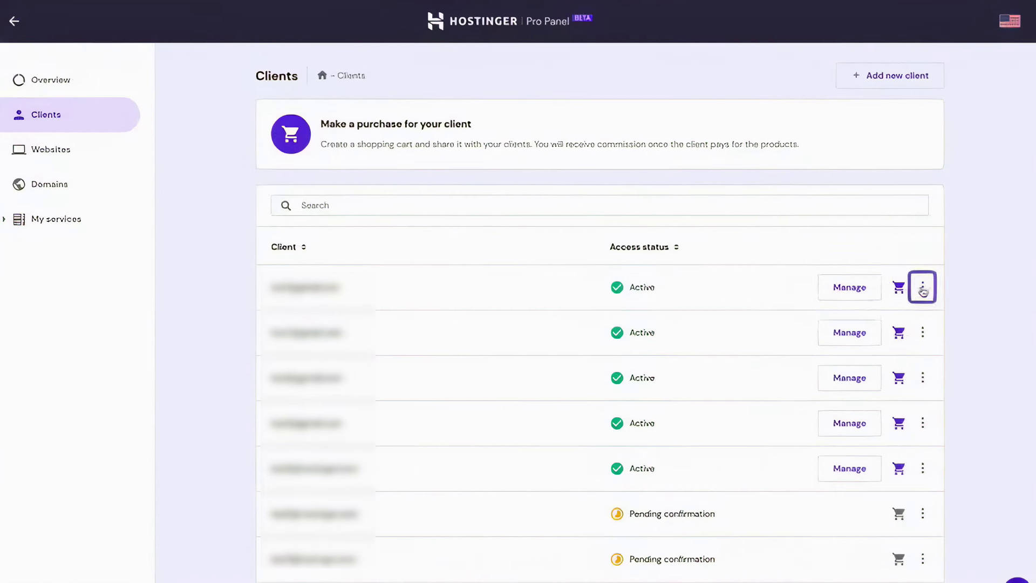
# Remove the first listed client's access and confirm the removal
pyautogui.click(923, 289)
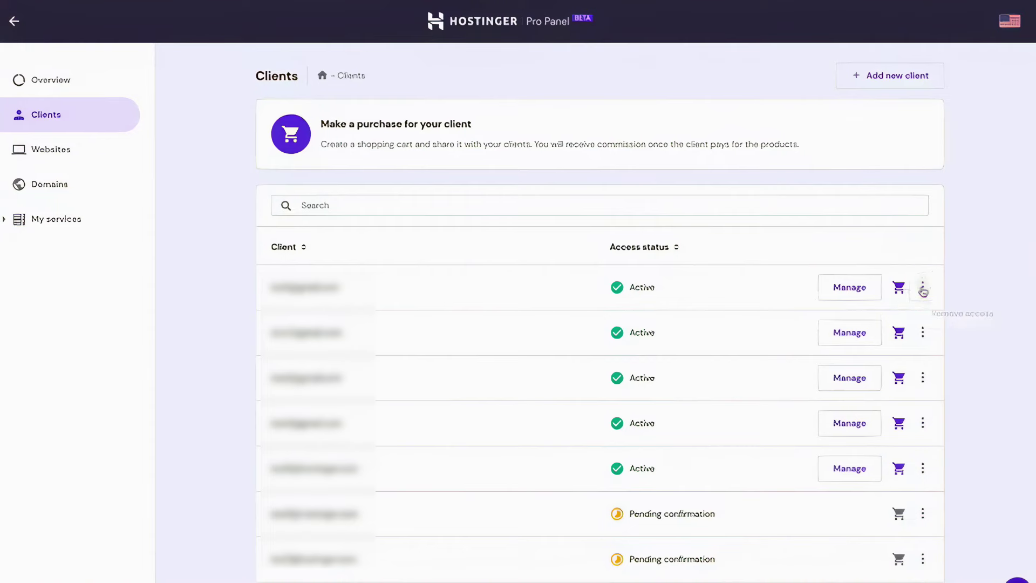
pyautogui.click(980, 313)
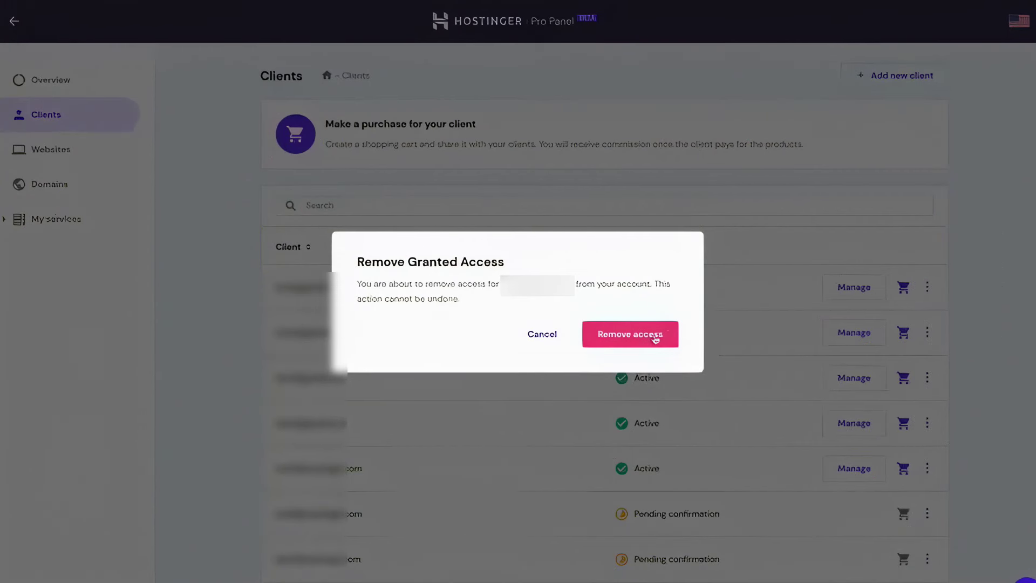
pyautogui.click(656, 339)
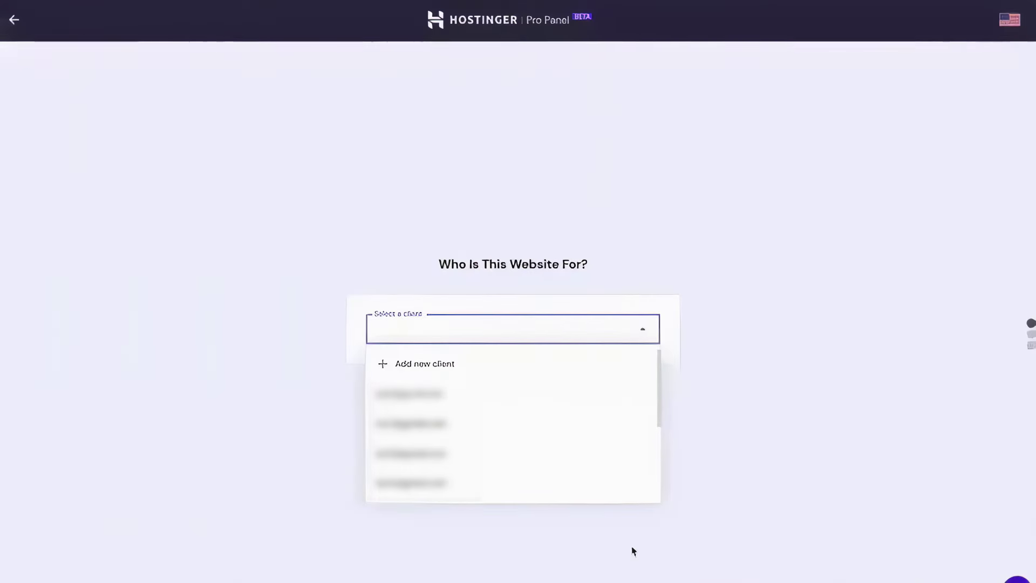
# Choose the client the website is for from the client list
pyautogui.press('Down')
pyautogui.press('Down')
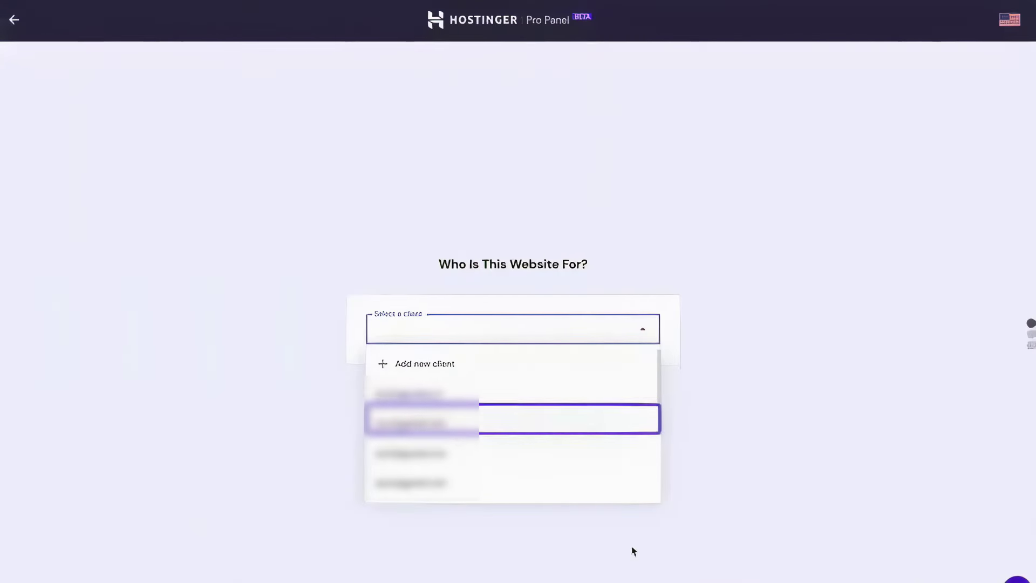
pyautogui.press('Down')
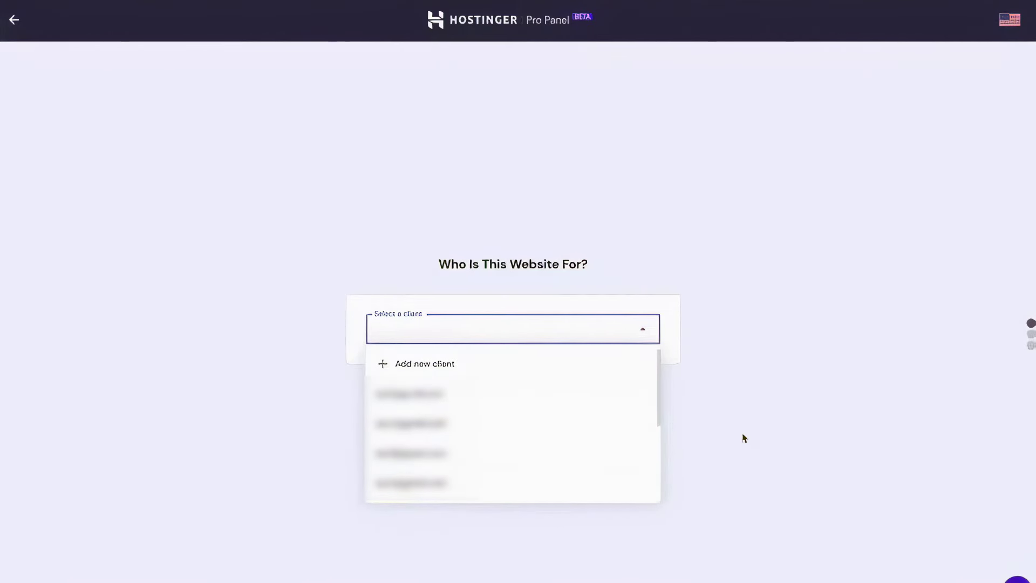
pyautogui.press('Down')
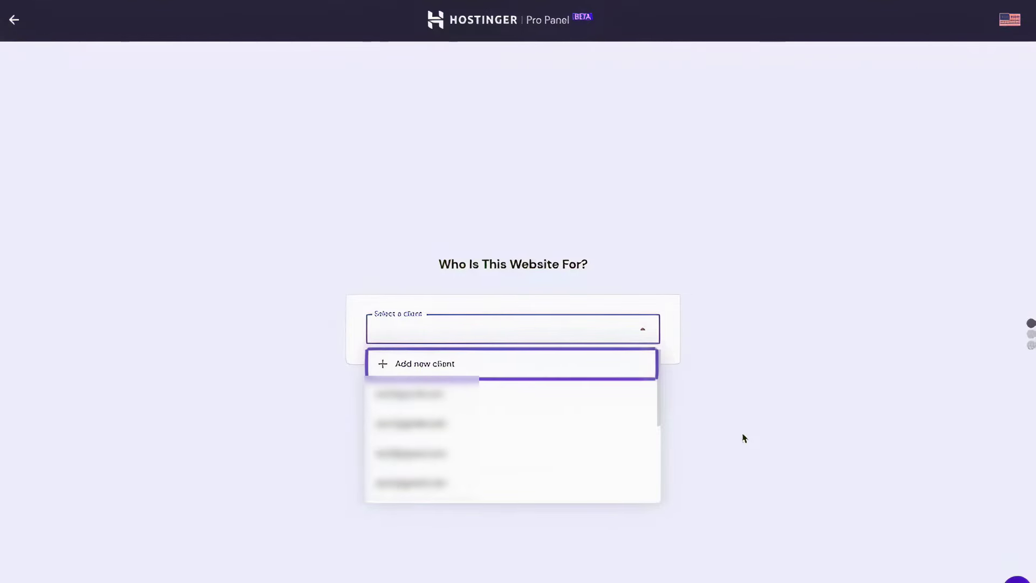
pyautogui.click(495, 381)
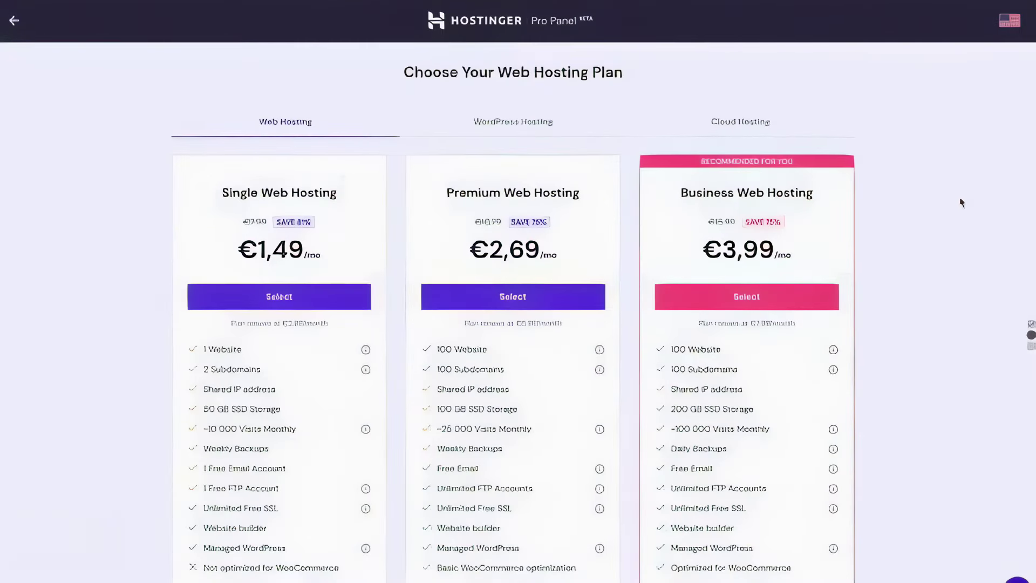
# Add Business Web Hosting for 48 months (€231,74) to the cart and send it to the client
pyautogui.scroll(-1, 961, 205)
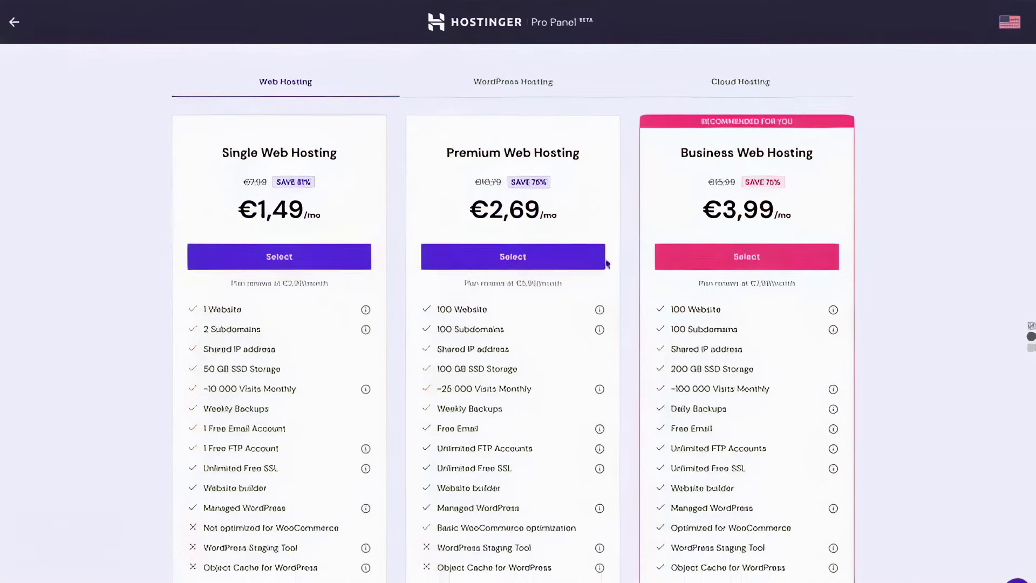
pyautogui.click(690, 261)
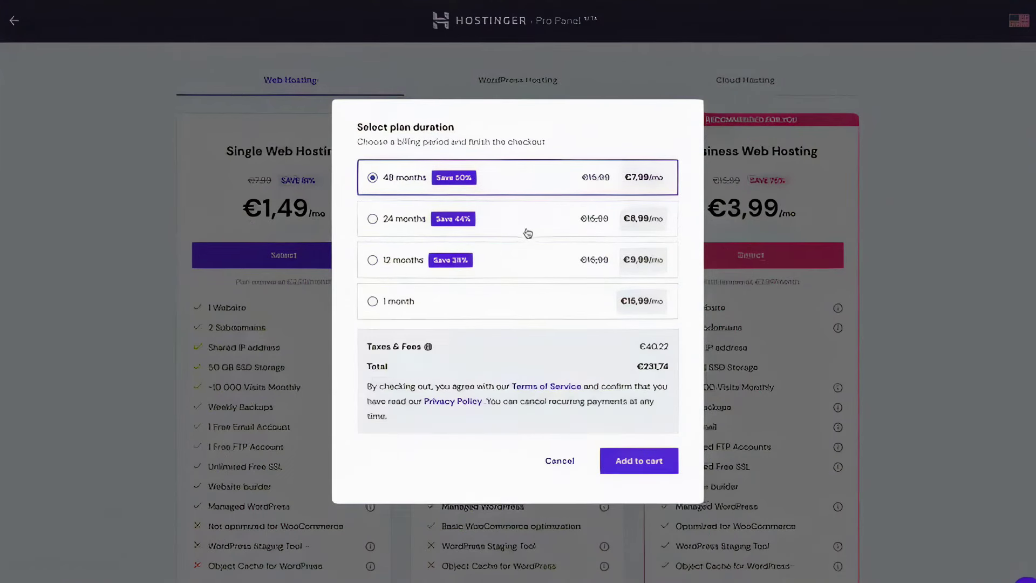
pyautogui.click(633, 471)
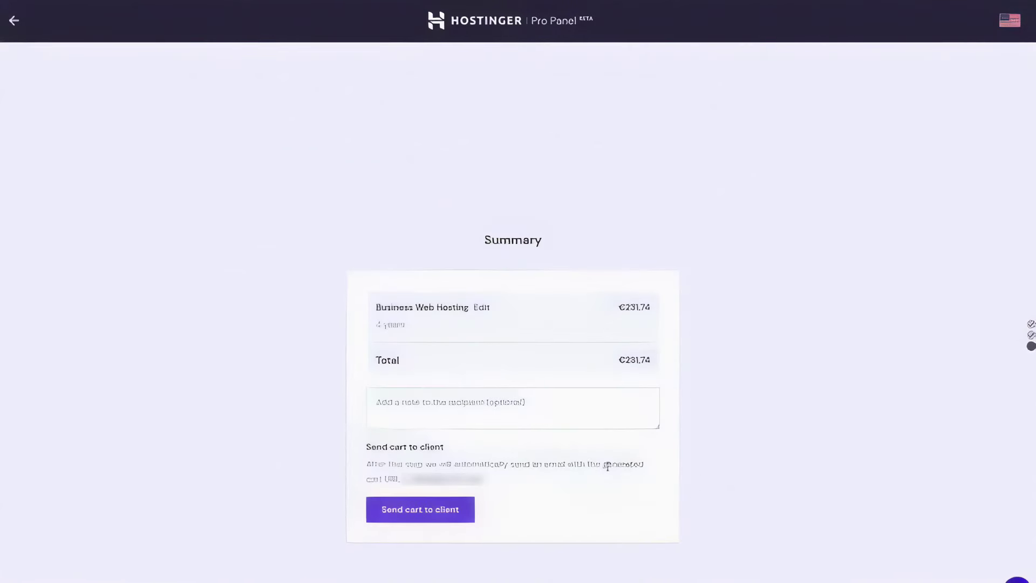
pyautogui.click(583, 336)
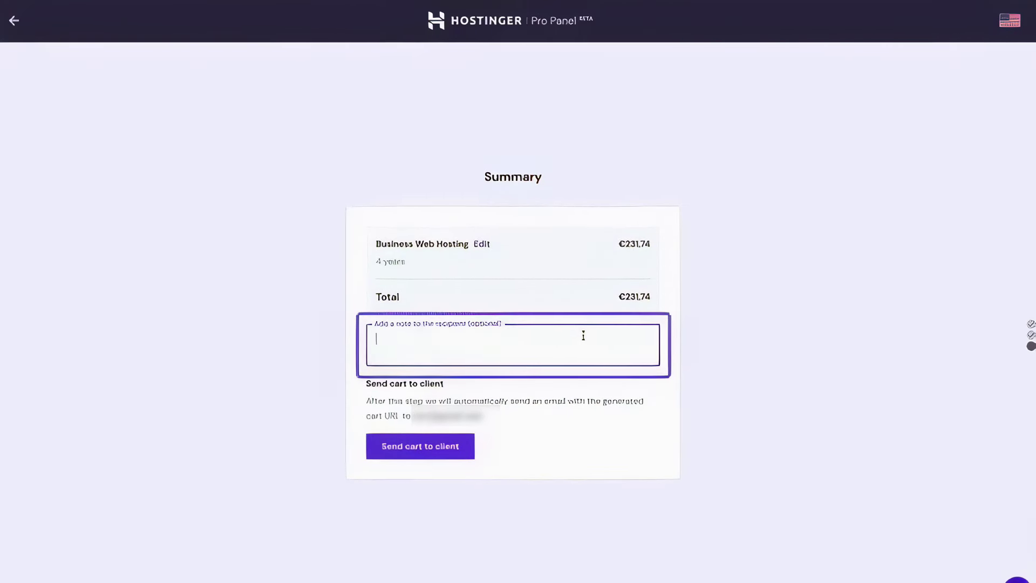
pyautogui.click(474, 444)
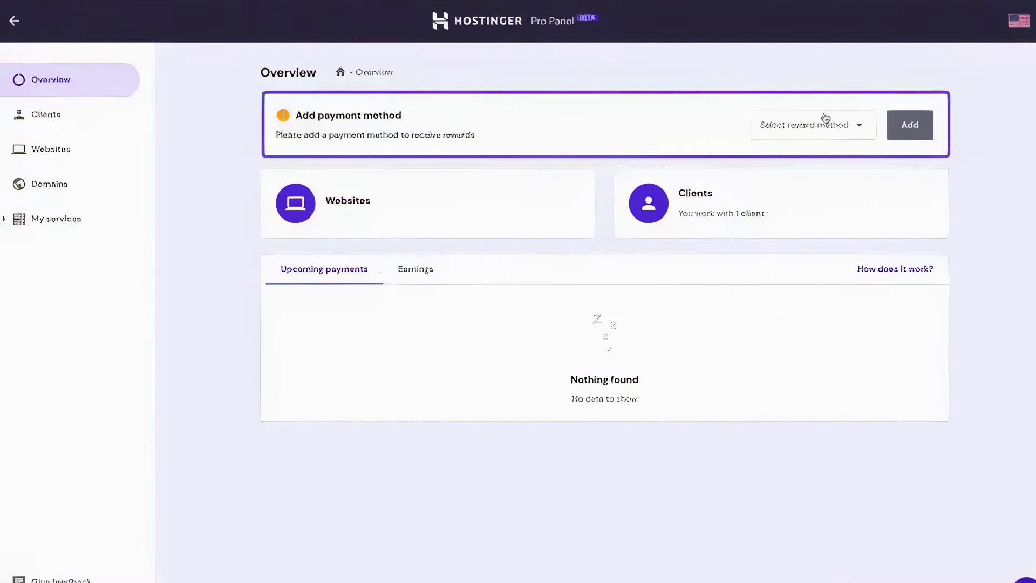
# Check the available reward payout methods, then switch back to Upcoming payments
pyautogui.click(824, 120)
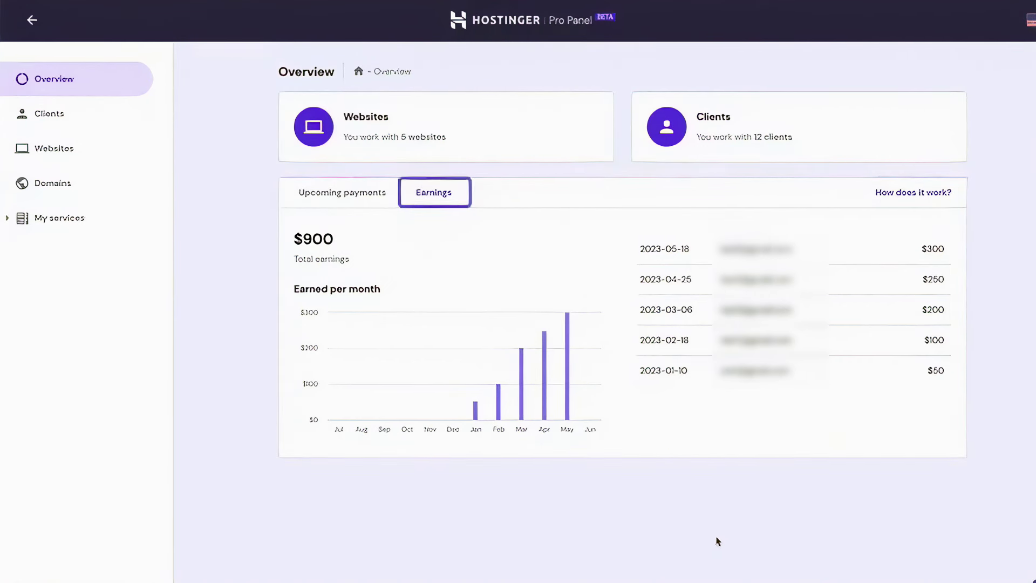
pyautogui.click(372, 196)
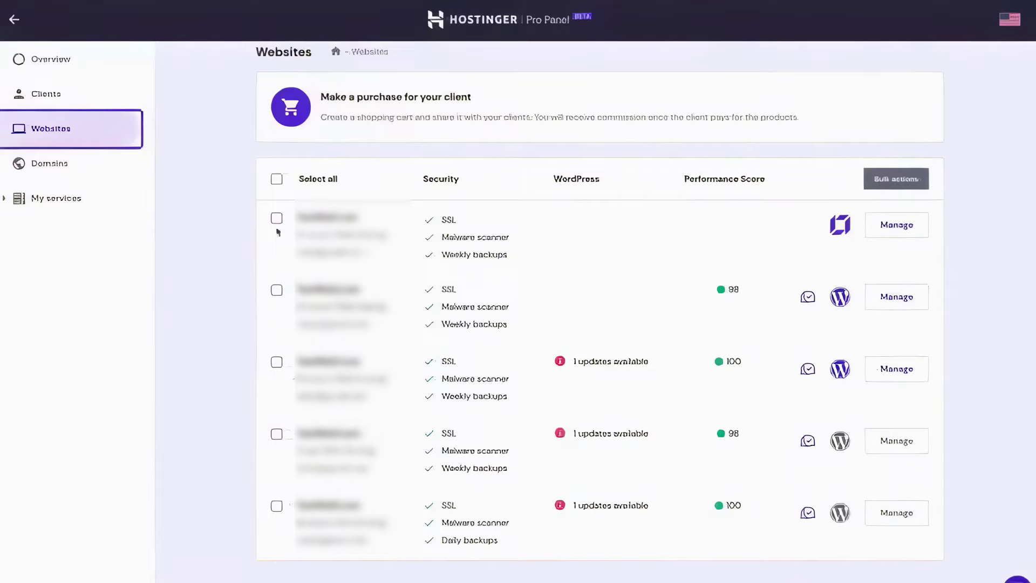
# Select the first four websites and queue bulk updates for all plugins and all themes
pyautogui.click(276, 217)
pyautogui.click(276, 290)
pyautogui.click(277, 362)
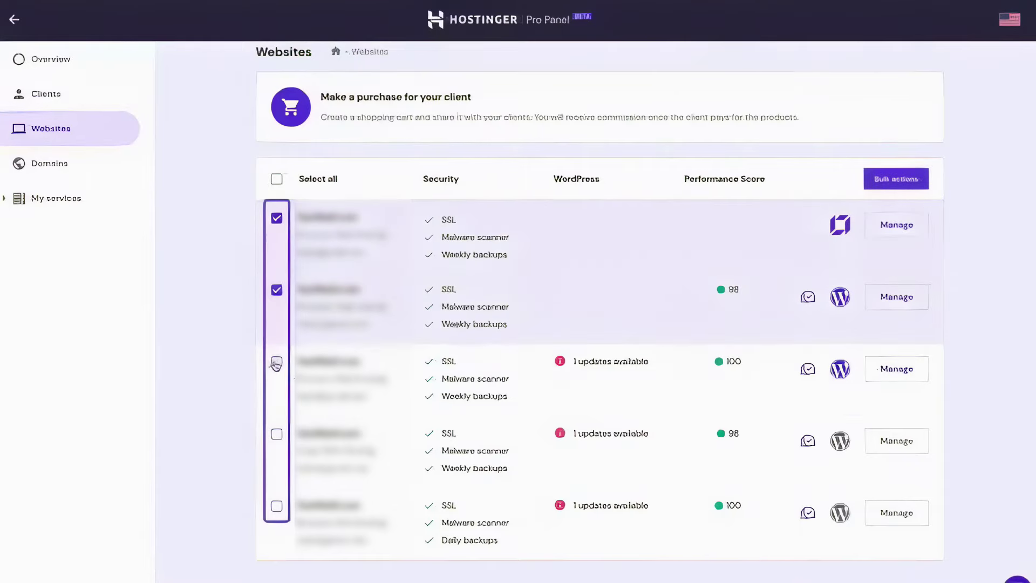
pyautogui.click(276, 434)
pyautogui.click(902, 181)
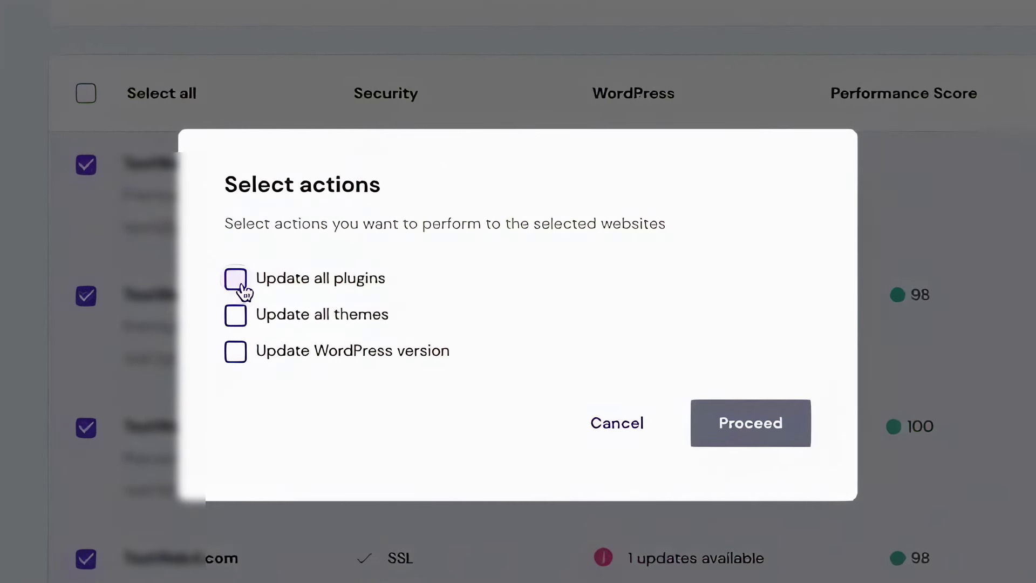
pyautogui.click(241, 285)
pyautogui.click(237, 318)
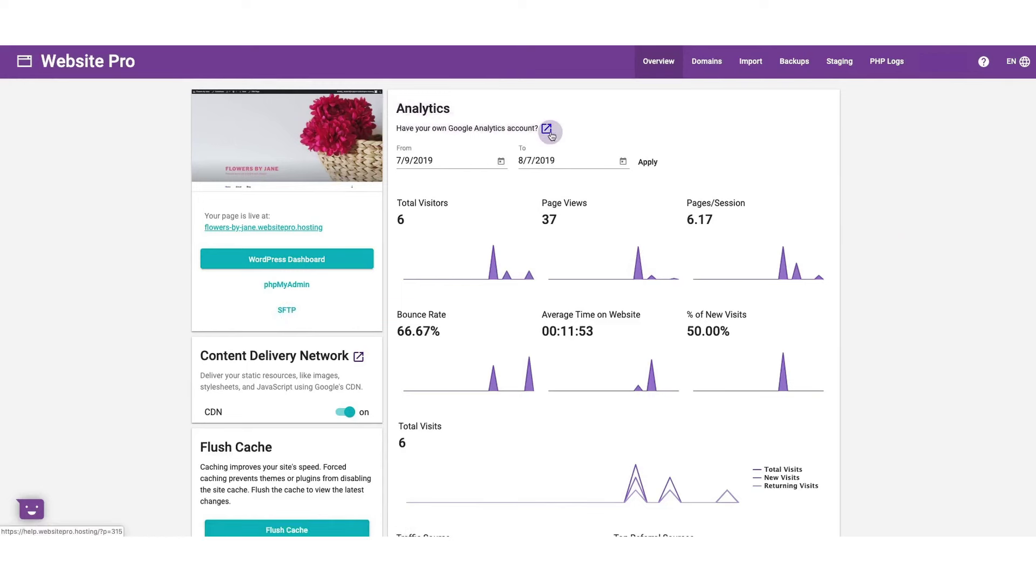
pyautogui.scroll(-5, 639, 273)
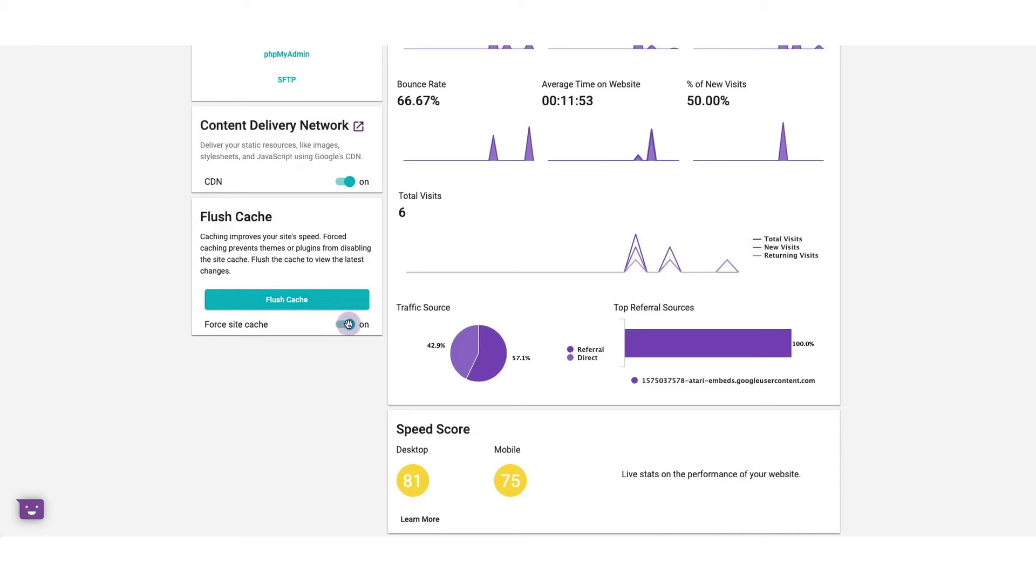
pyautogui.scroll(5, 394, 324)
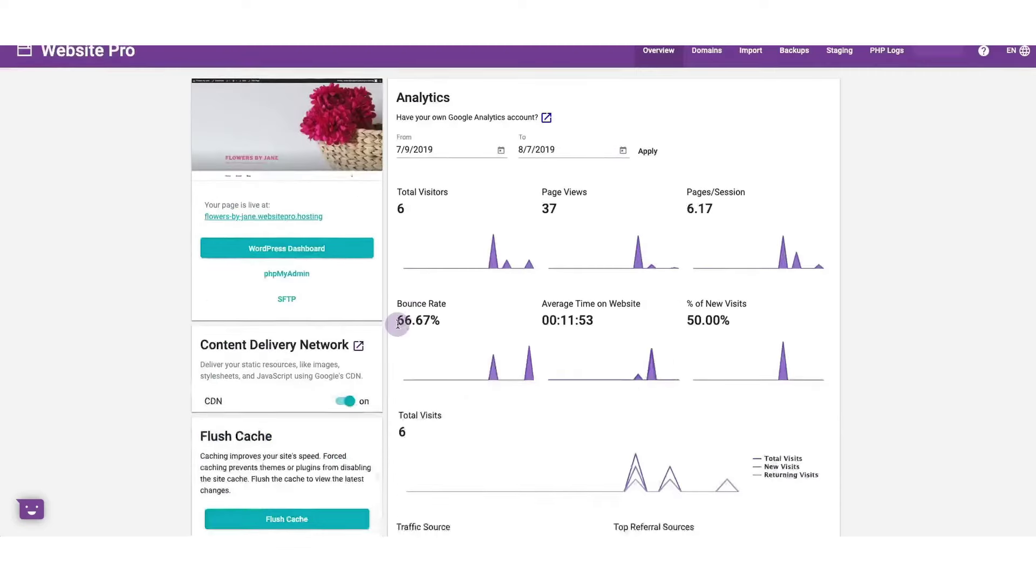
pyautogui.click(708, 63)
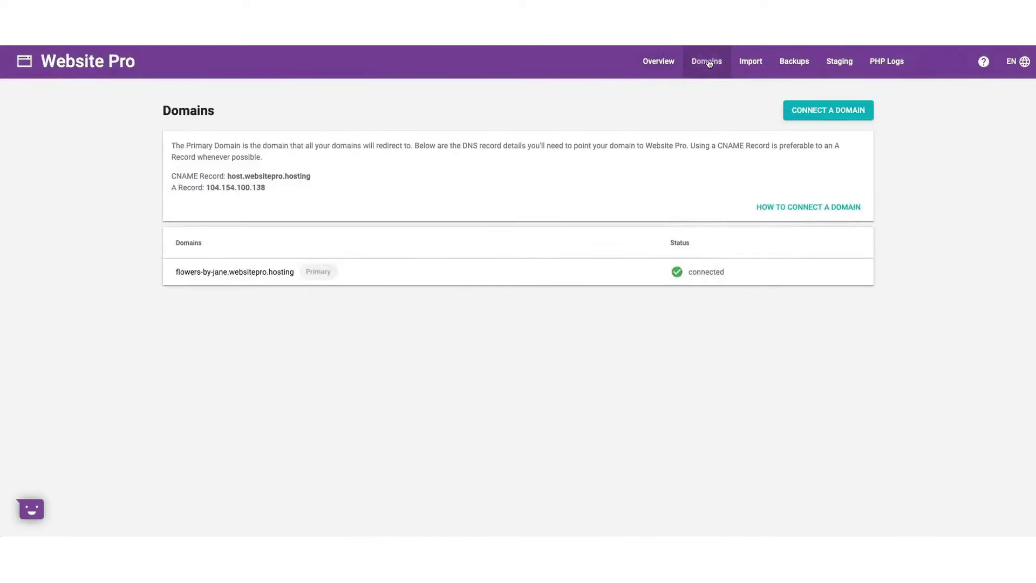
pyautogui.click(834, 112)
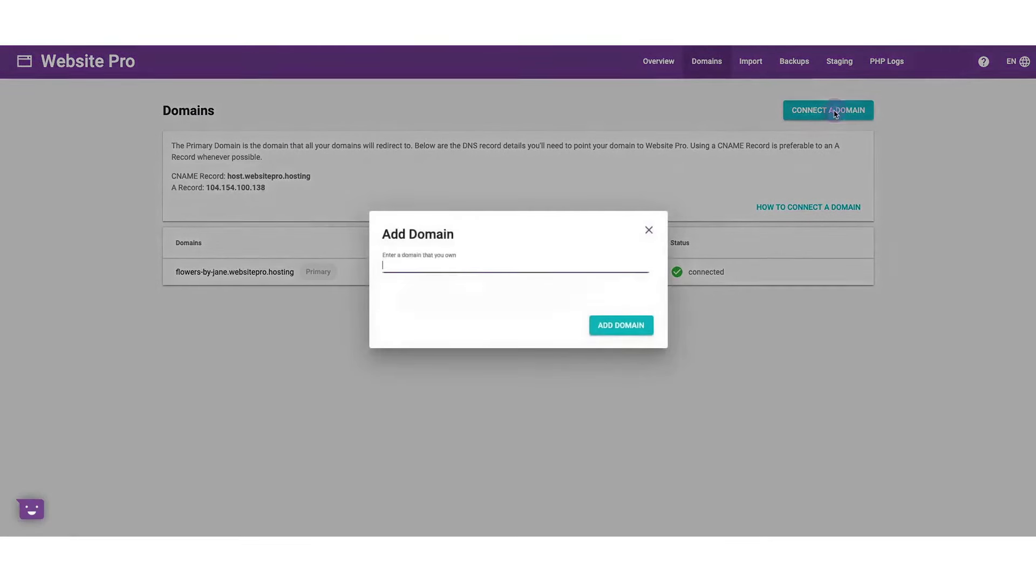
pyautogui.click(501, 261)
pyautogui.write('www.flowersbyjane.com')
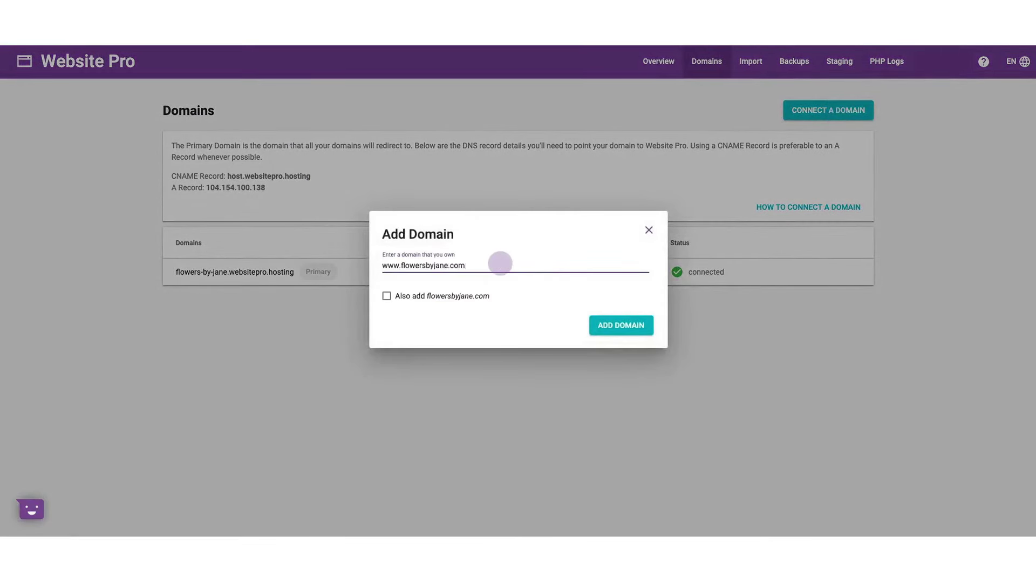
pyautogui.click(613, 326)
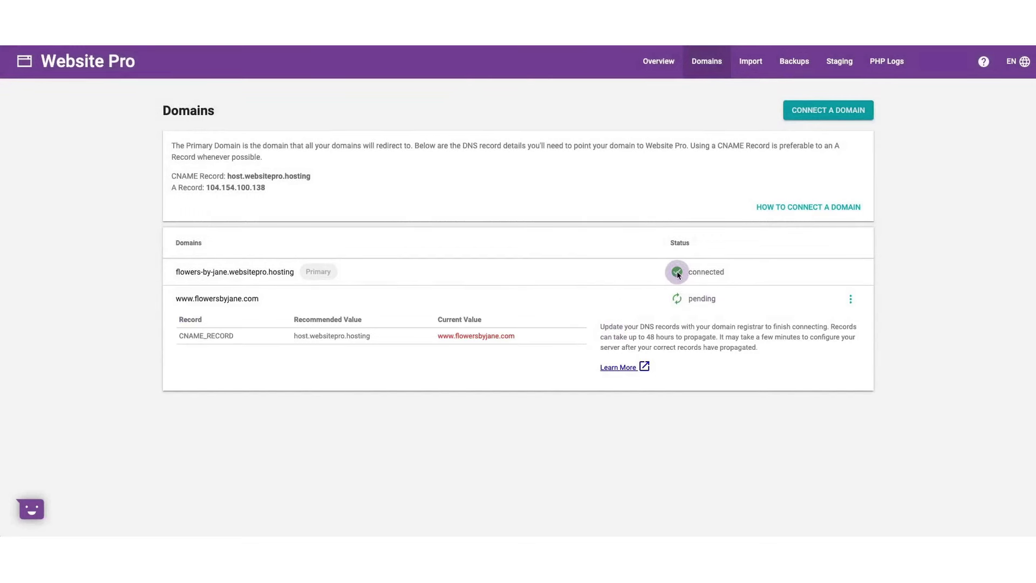
pyautogui.click(751, 61)
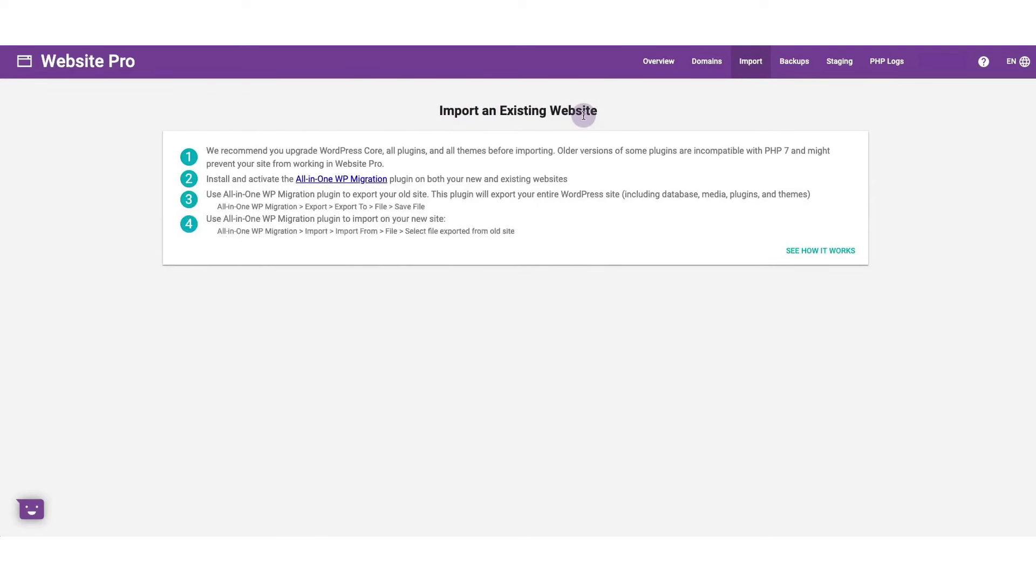
pyautogui.click(794, 62)
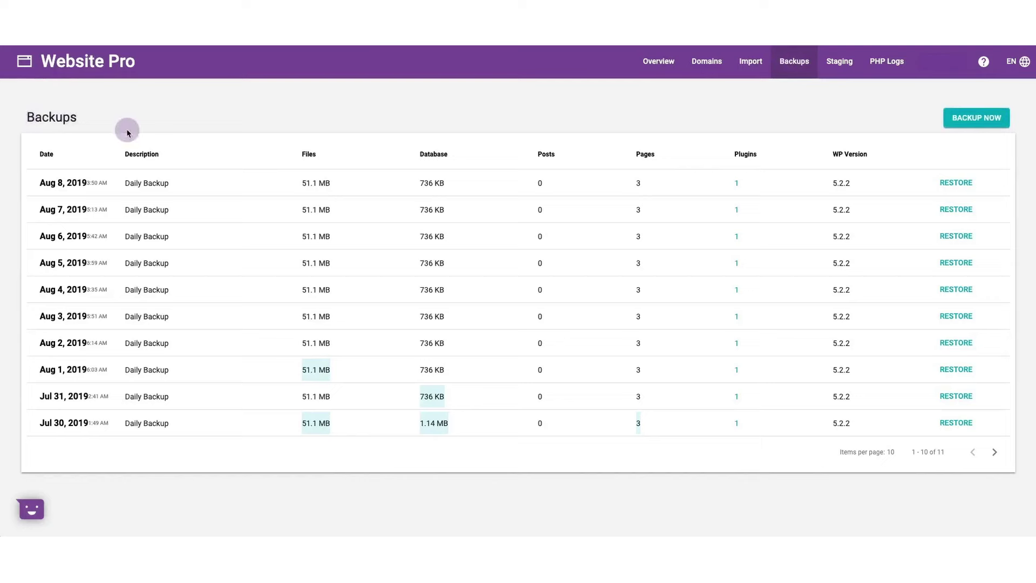
# Create a manual backup with the description 'Newest back up'
pyautogui.click(976, 126)
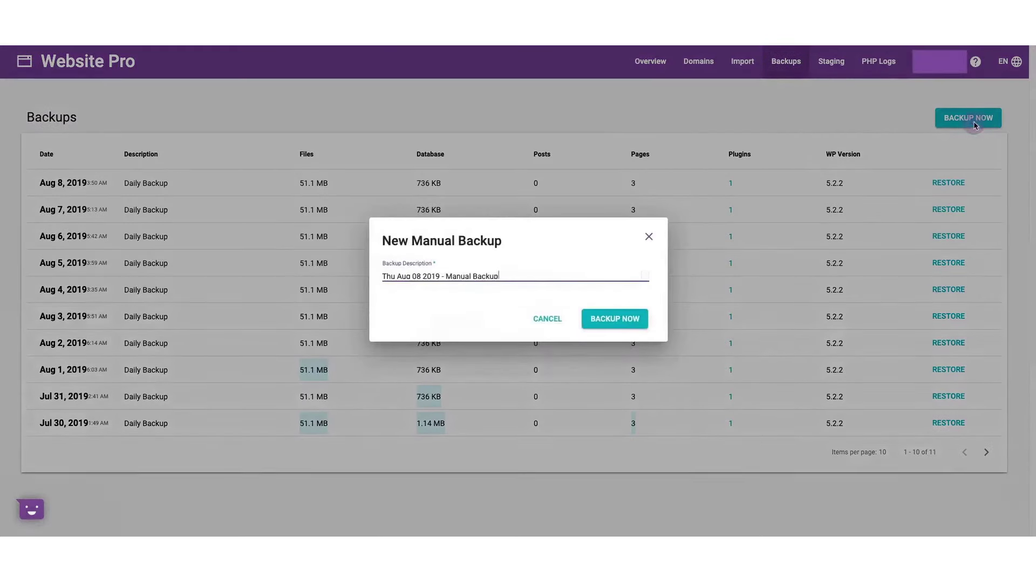
pyautogui.click(542, 281)
pyautogui.write('Newest back up')
pyautogui.click(615, 318)
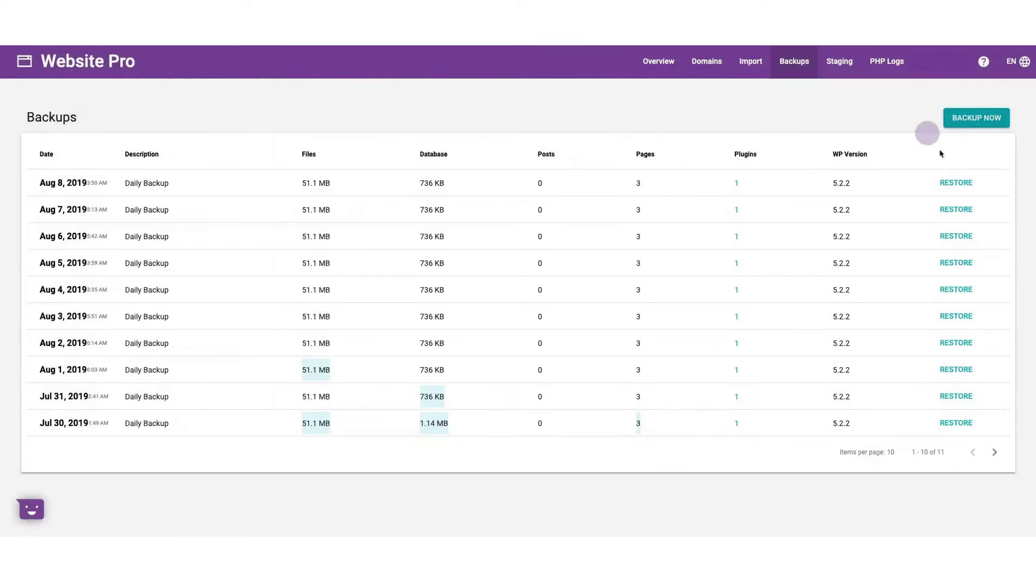
# Start restoring the Aug 8, 2019 backup, cancel it, and open the Staging area
pyautogui.click(959, 183)
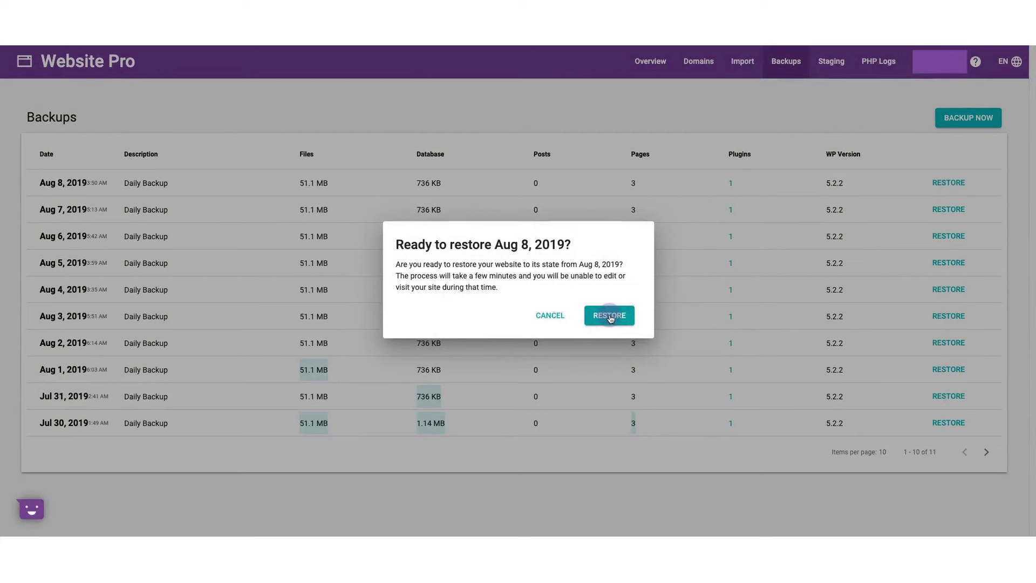
pyautogui.click(553, 315)
pyautogui.click(839, 64)
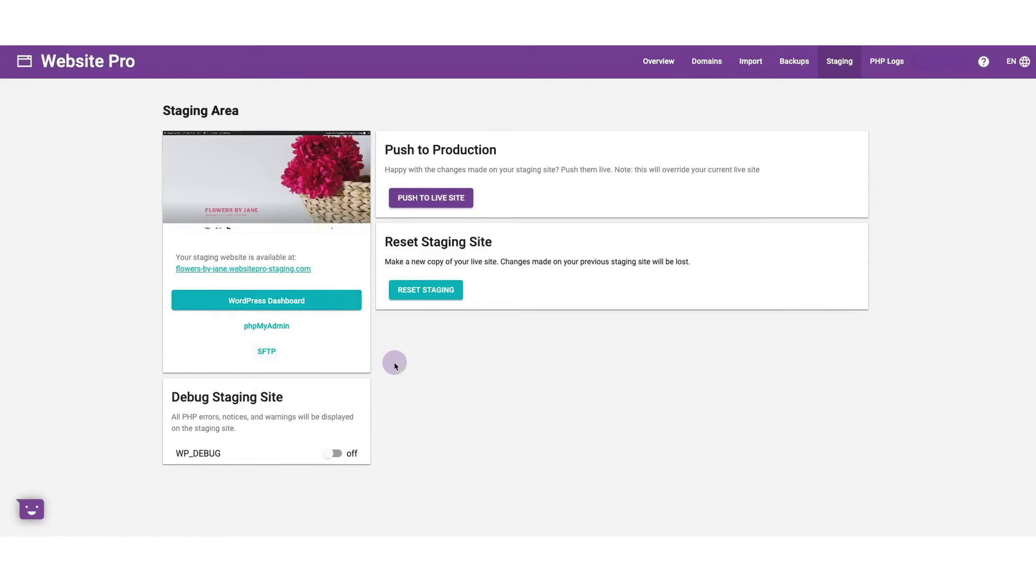
# Push the whole staging site live, then read the production and staging PHP logs
pyautogui.click(429, 199)
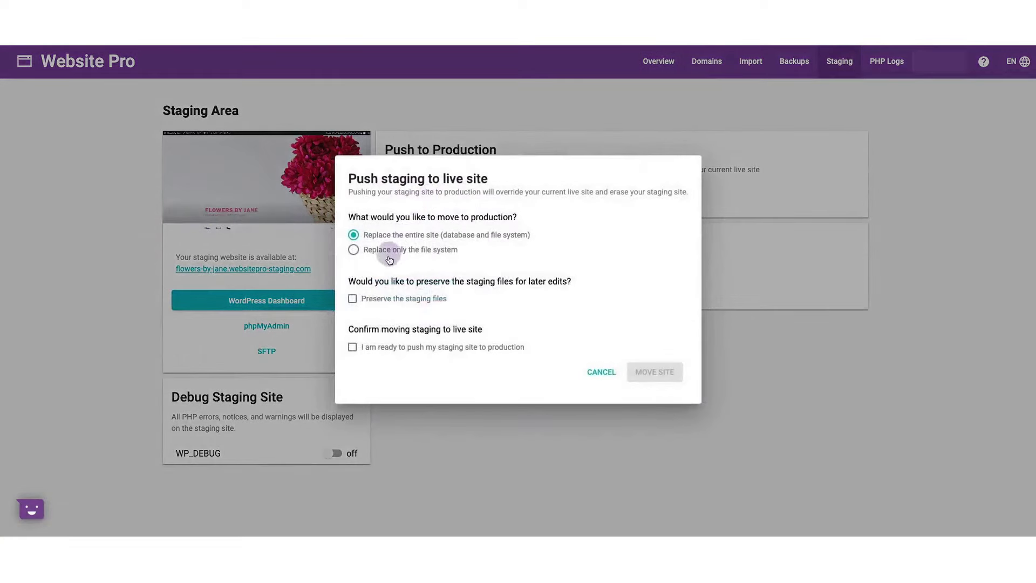
pyautogui.click(353, 347)
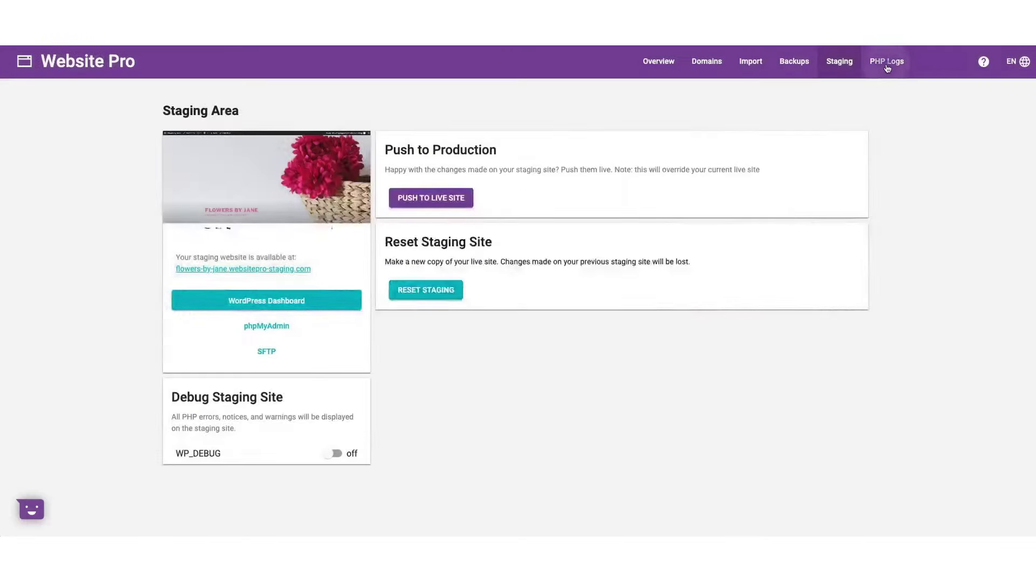
pyautogui.click(886, 63)
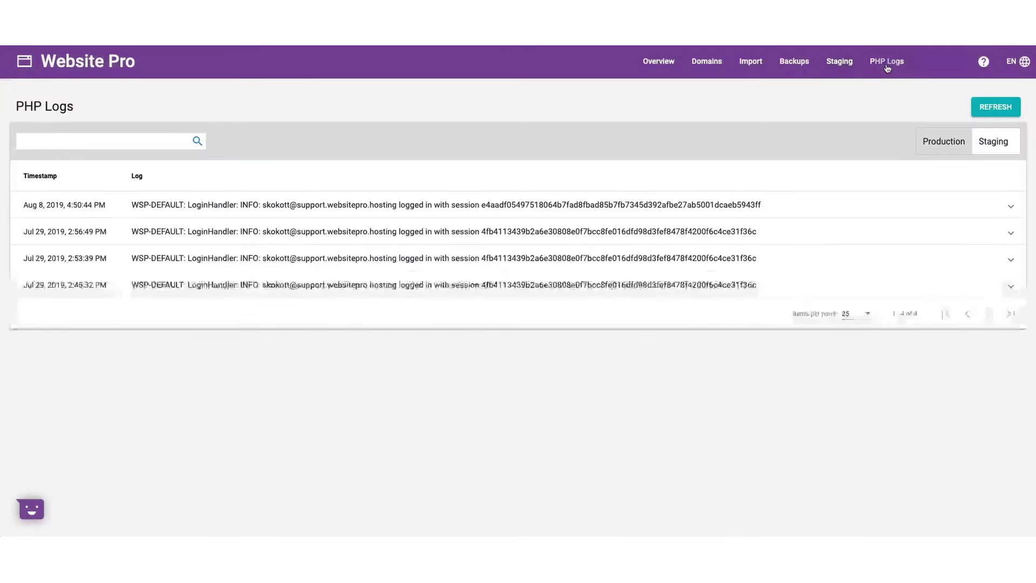
pyautogui.click(272, 207)
pyautogui.click(995, 140)
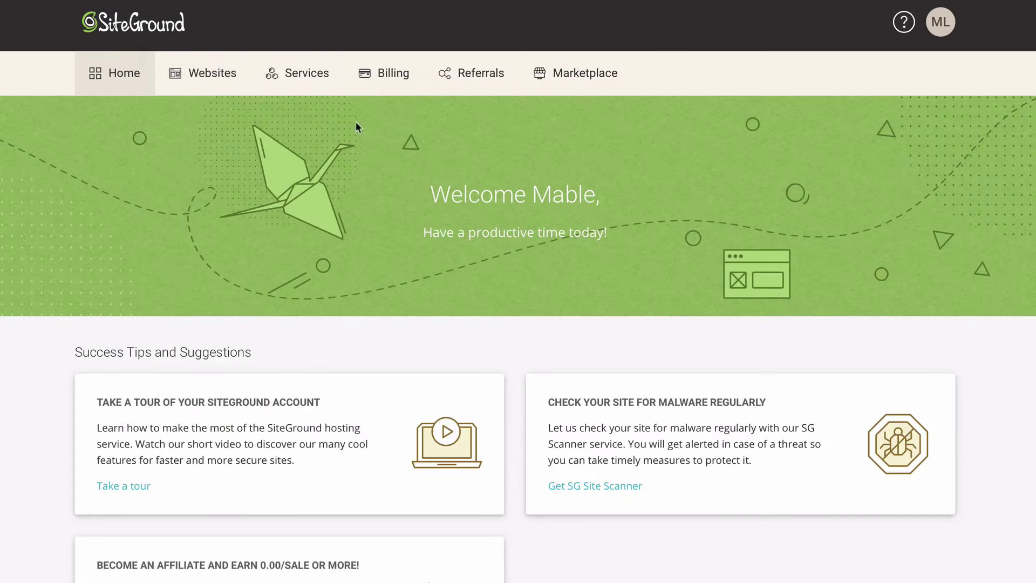
pyautogui.click(227, 74)
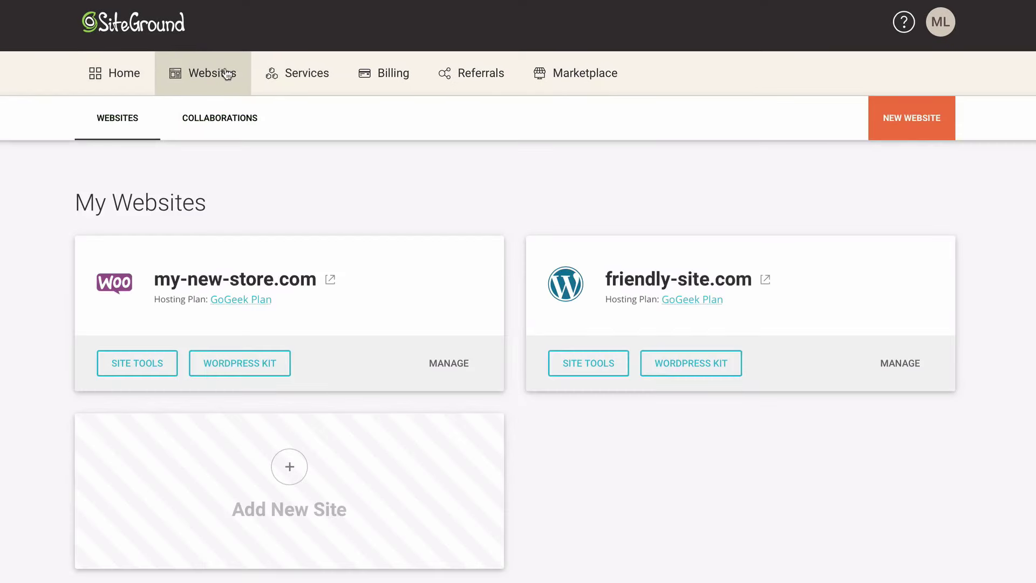
# Start an ownership transfer of friendly-site.com, entering the new owner's name and e-mail
pyautogui.click(900, 364)
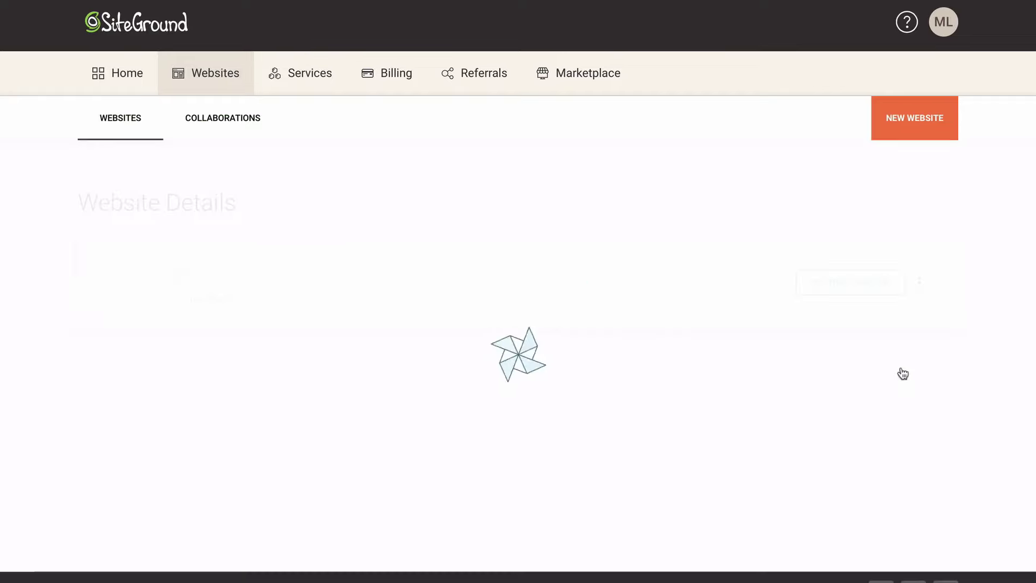
pyautogui.click(917, 283)
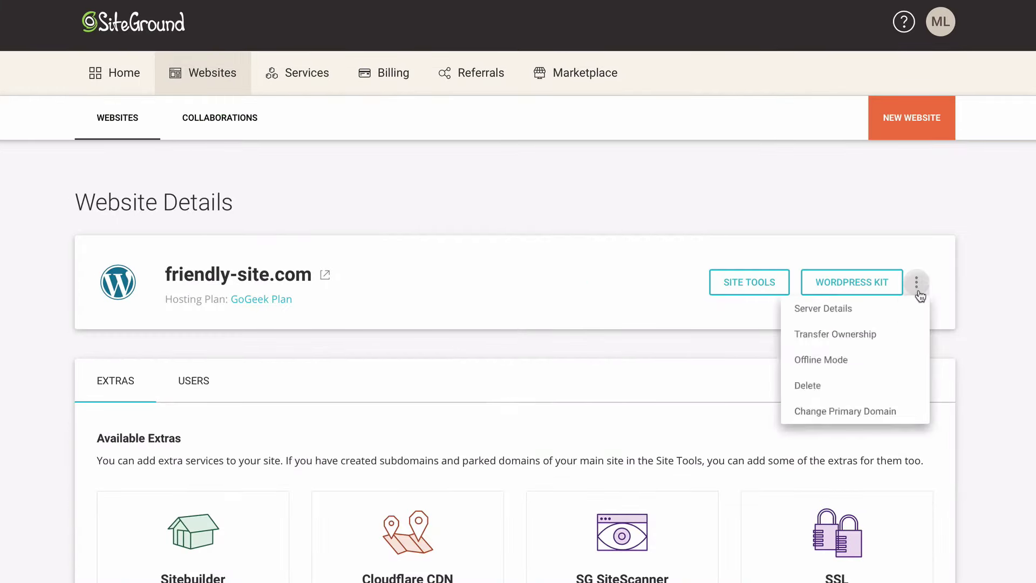
pyautogui.click(880, 339)
pyautogui.click(640, 237)
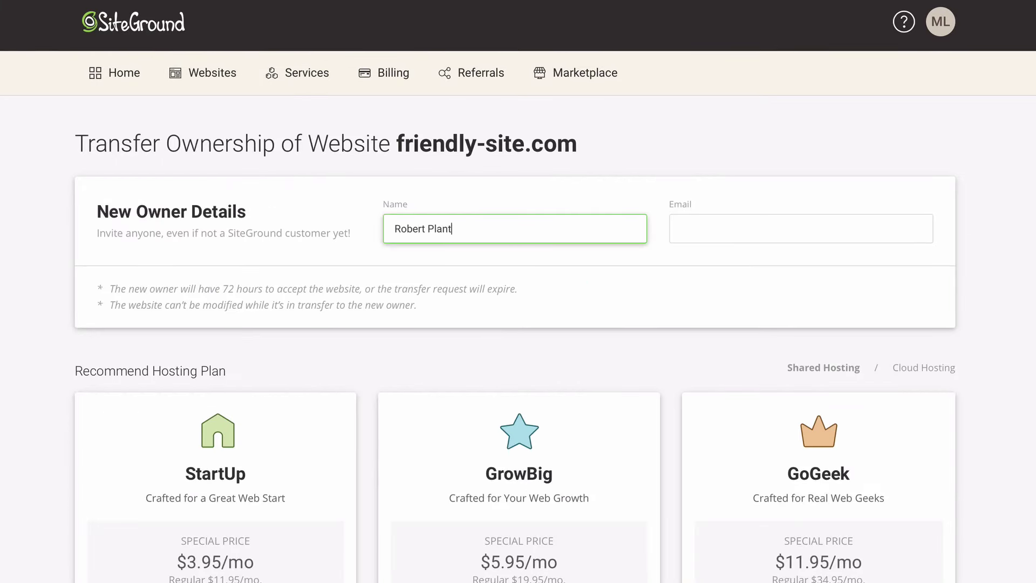
pyautogui.press('Tab')
pyautogui.hotkey('ctrl', 'v')
# Recommend GoGeek and SG Site Scanner, tick the confirmations, and initiate the transfer
pyautogui.scroll(-5, 568, 278)
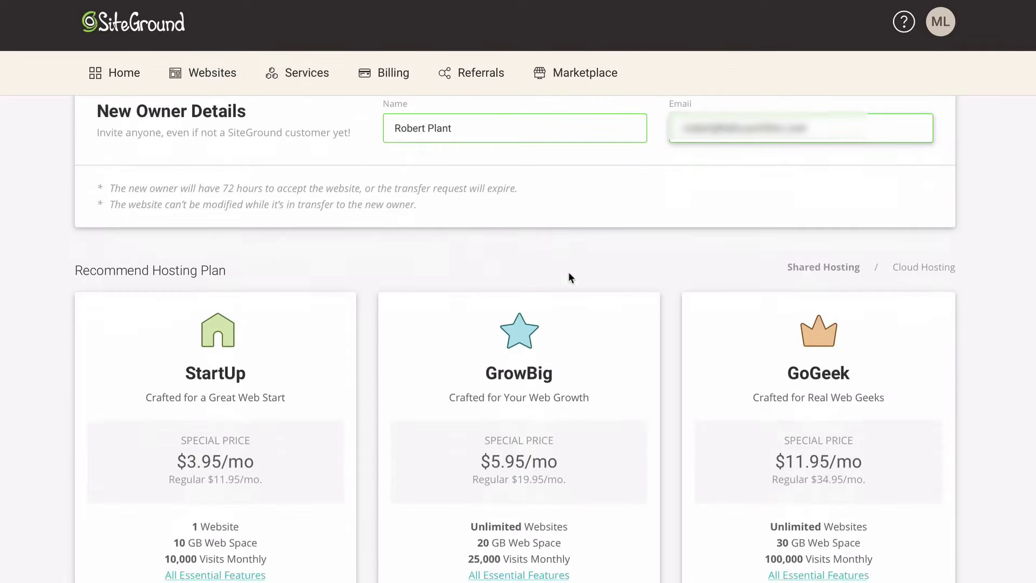
pyautogui.click(787, 493)
pyautogui.scroll(-6, 787, 493)
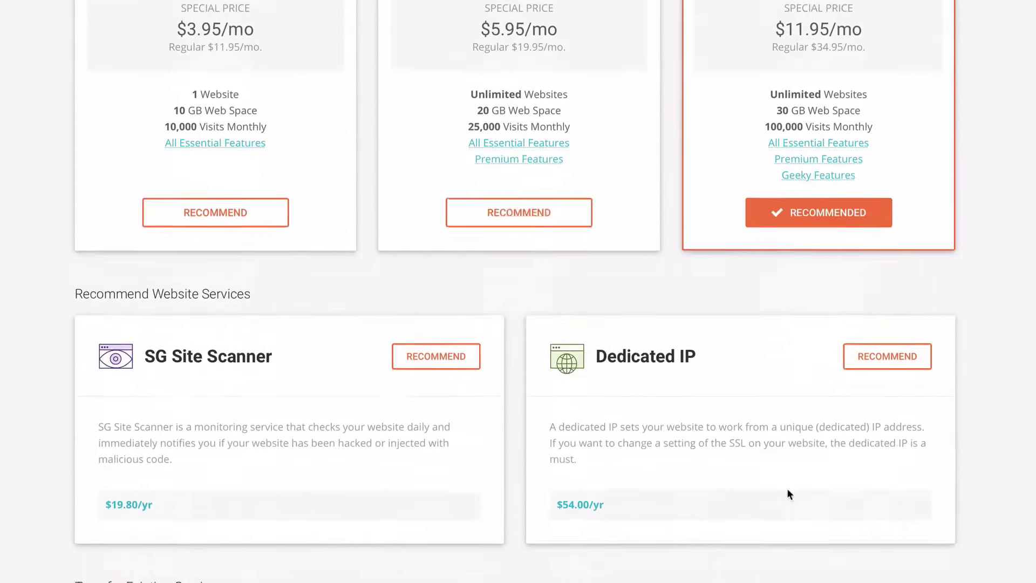
pyautogui.click(462, 335)
pyautogui.scroll(-10, 460, 334)
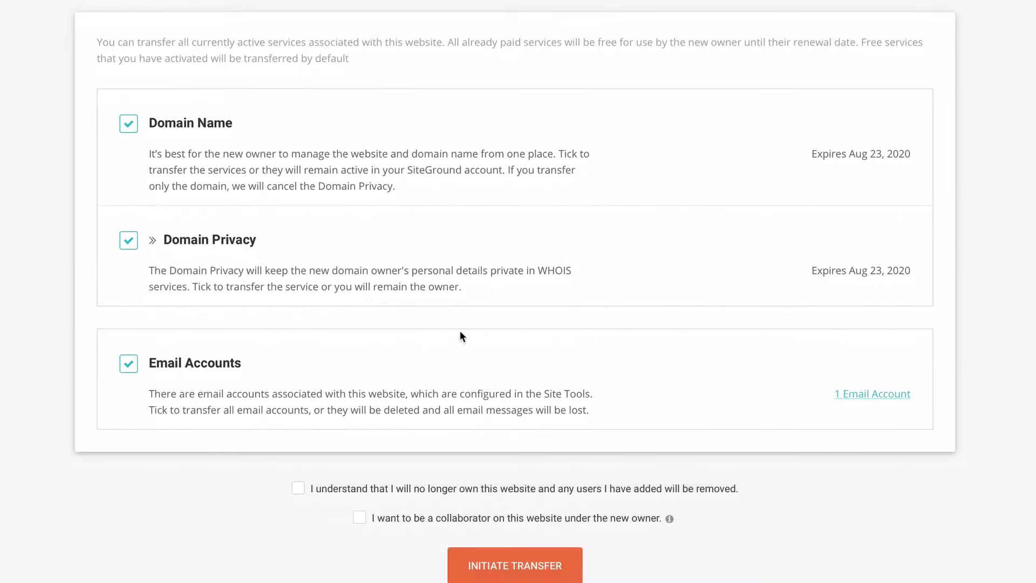
pyautogui.scroll(-2, 459, 330)
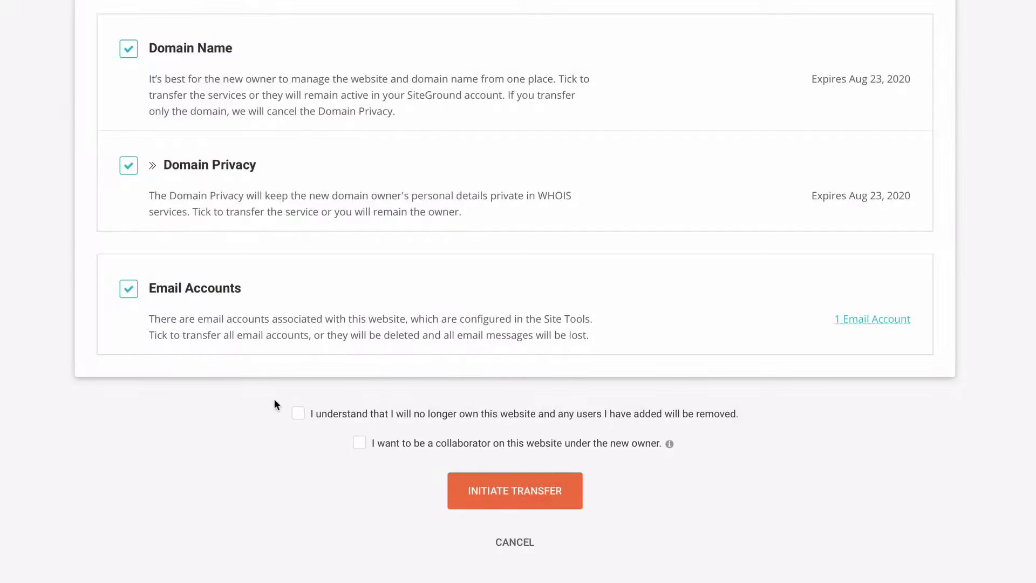
pyautogui.click(298, 415)
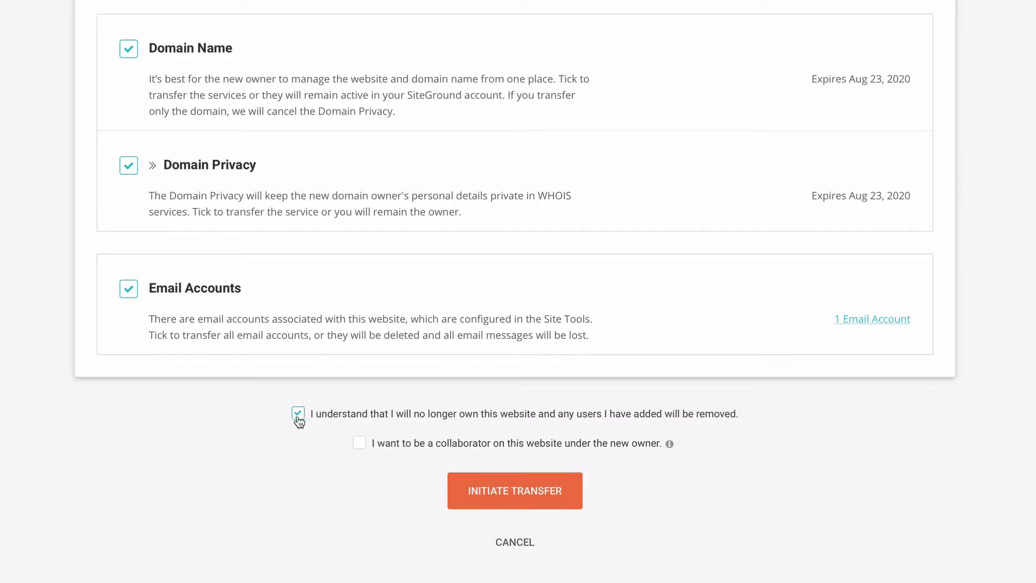
pyautogui.click(517, 500)
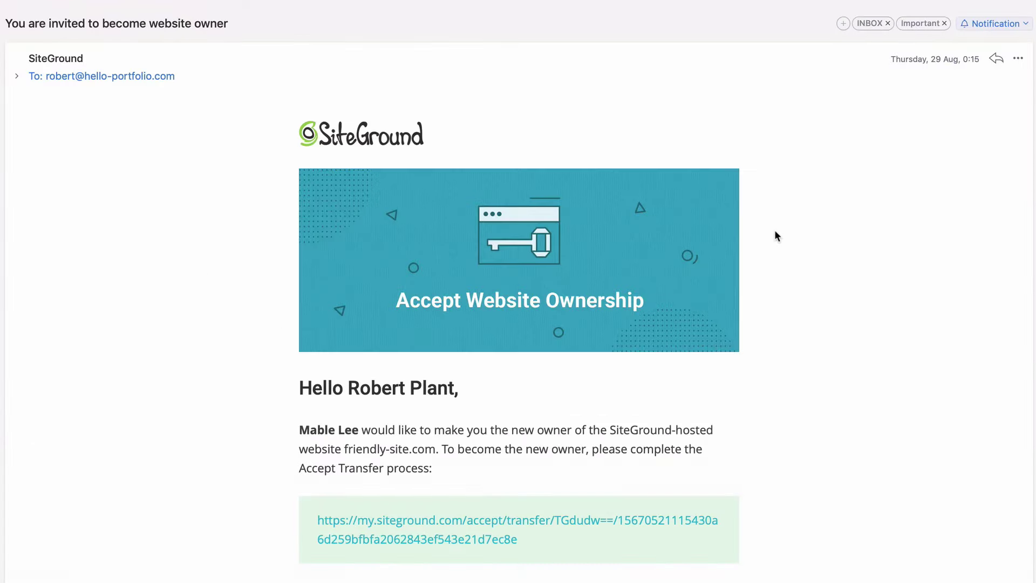
pyautogui.scroll(-3, 776, 229)
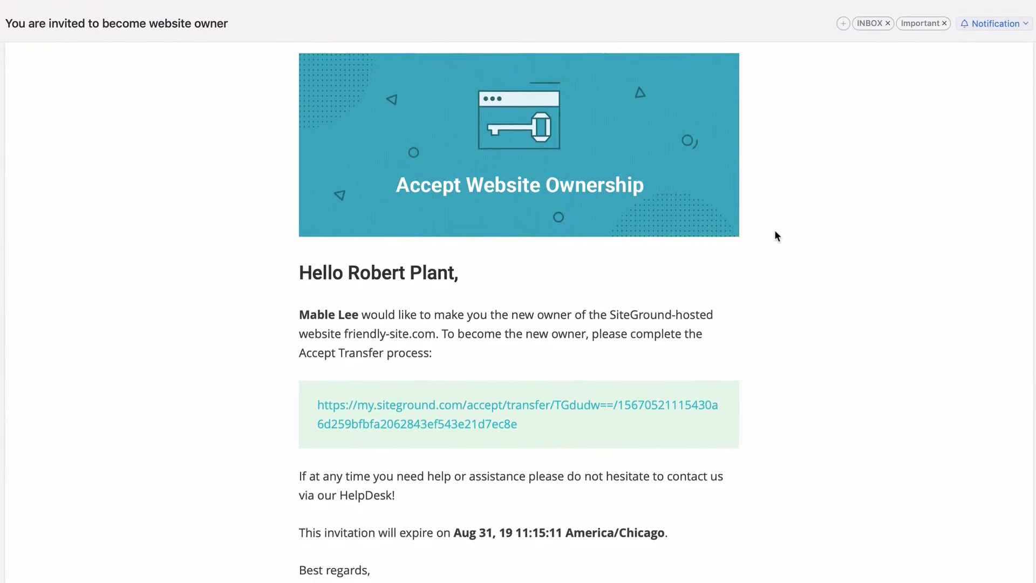
# Accept the invitation and create the new owner's account with newsletter opt-in
pyautogui.click(523, 410)
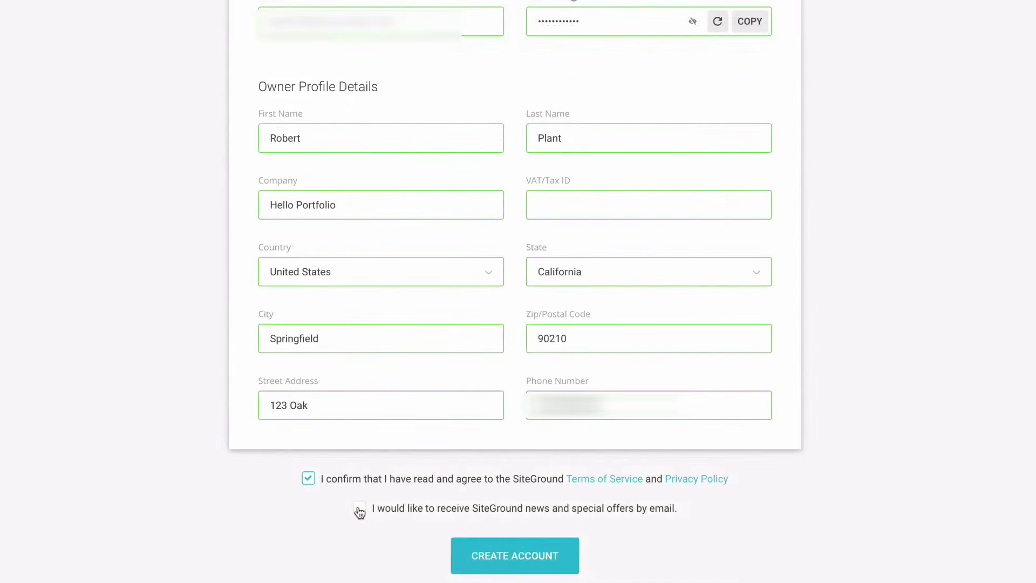
pyautogui.click(360, 510)
pyautogui.click(505, 563)
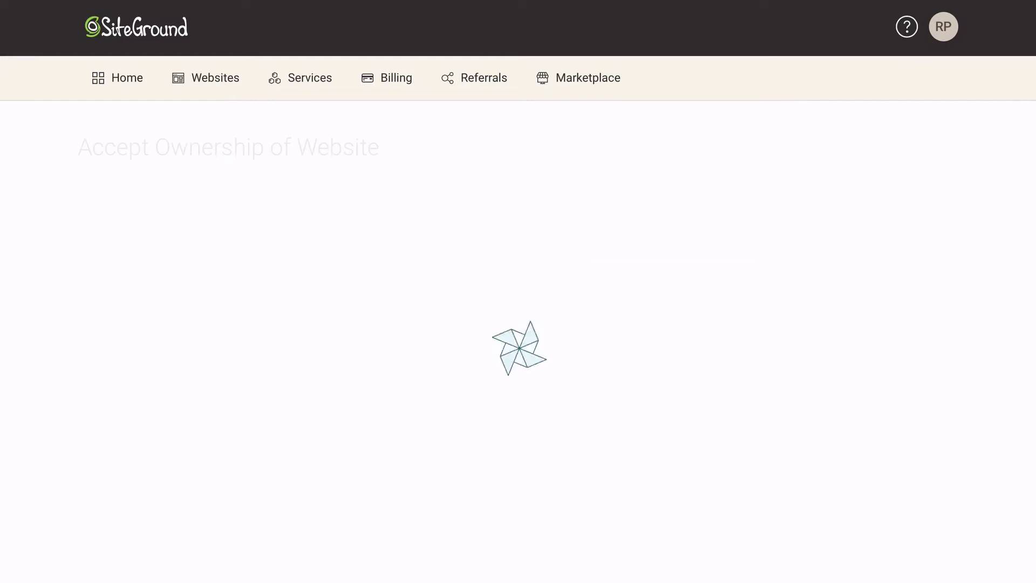
# Choose GoGeek with SG Site Scanner and pay 163.20€ to complete the transfer
pyautogui.scroll(-3, 782, 378)
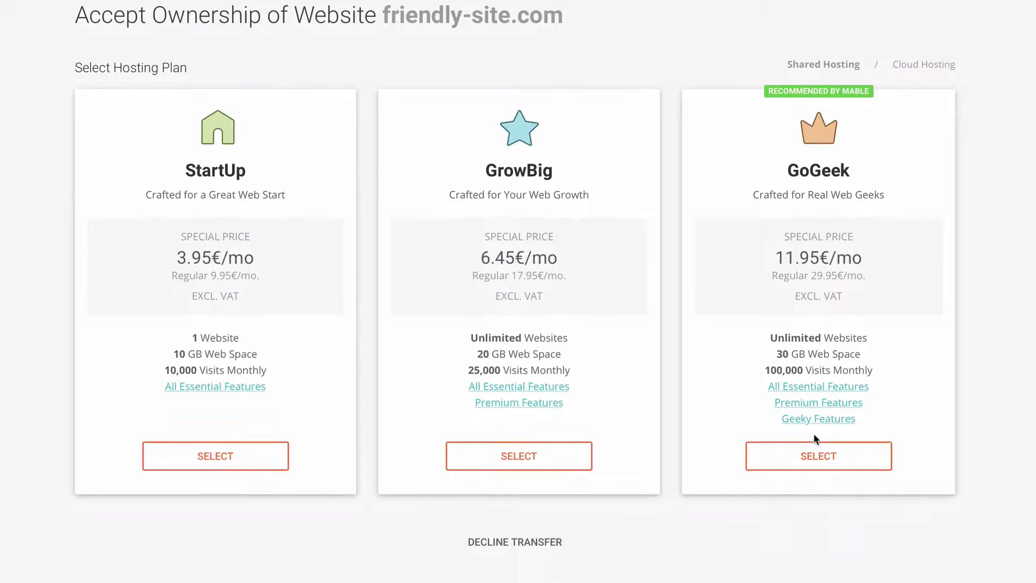
pyautogui.click(845, 457)
pyautogui.click(456, 291)
pyautogui.scroll(-9, 458, 293)
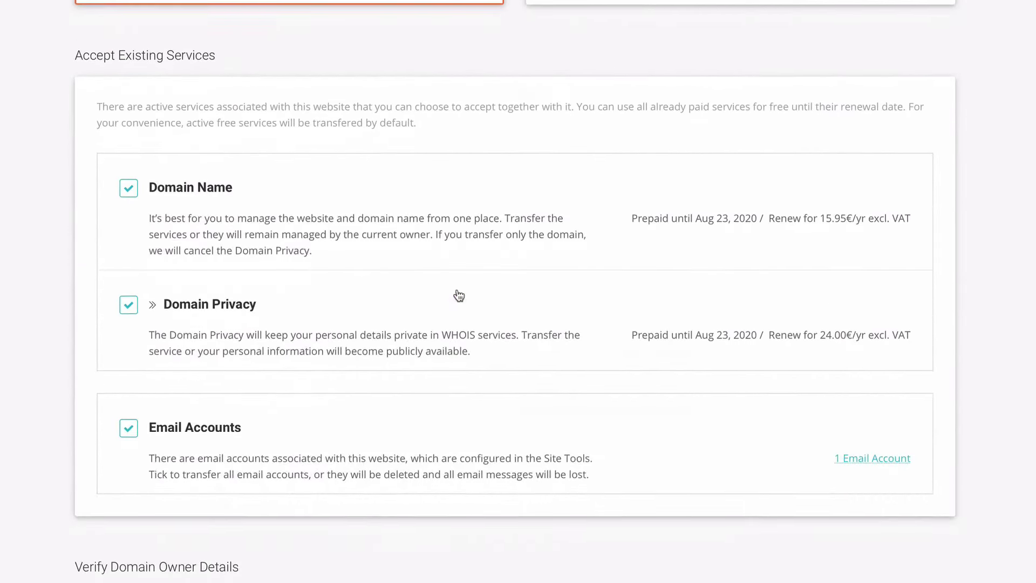
pyautogui.scroll(-6, 458, 293)
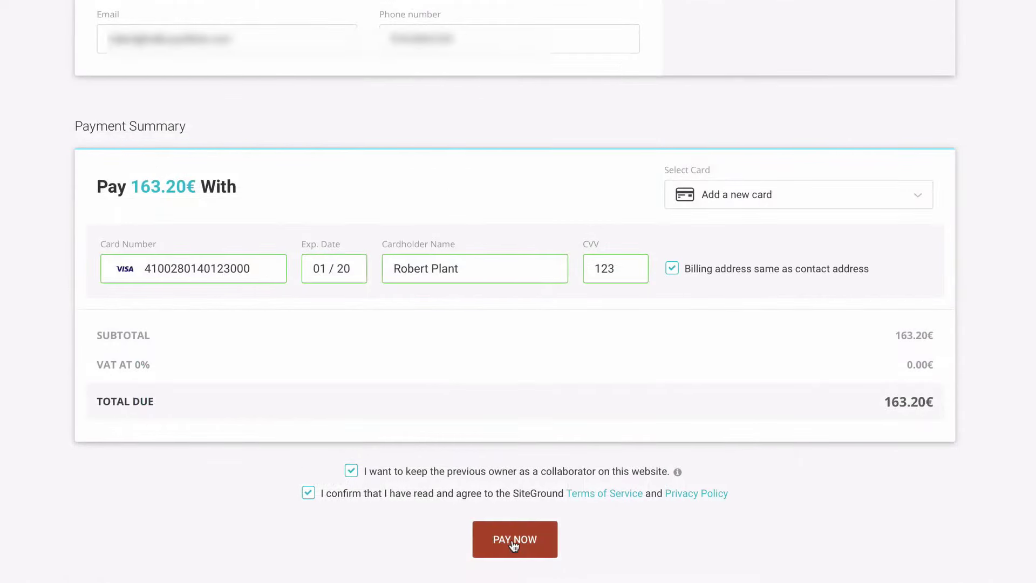
pyautogui.click(513, 543)
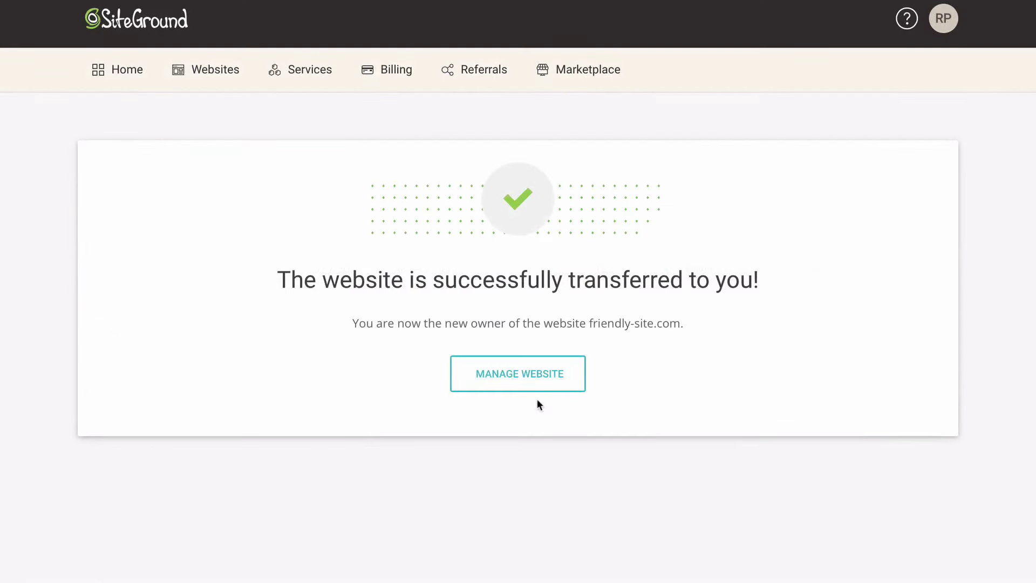
pyautogui.click(533, 383)
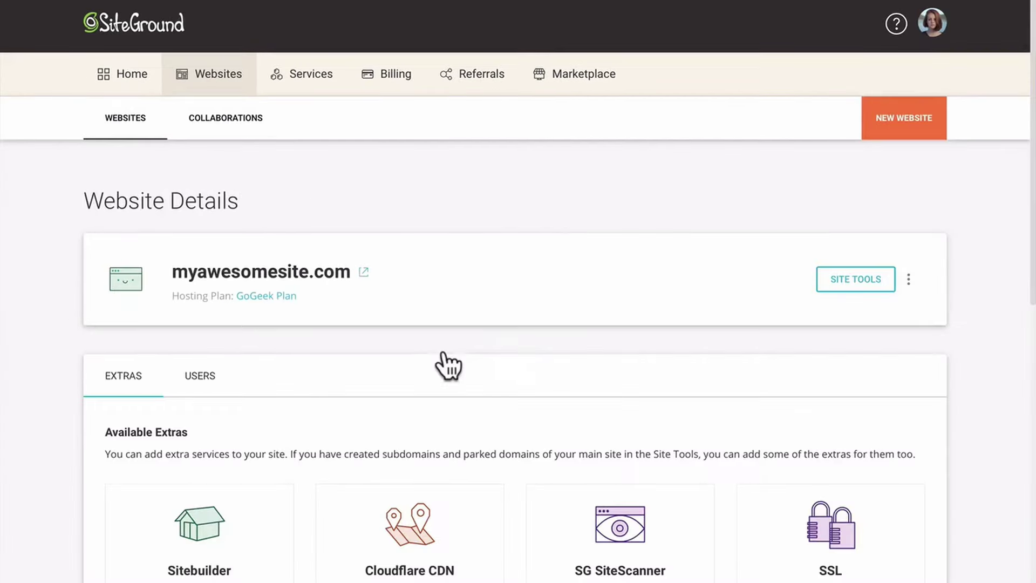
# Sign in and begin setting up a website, choosing Start New Website
pyautogui.scroll(-5, 439, 363)
pyautogui.scroll(-2, 445, 351)
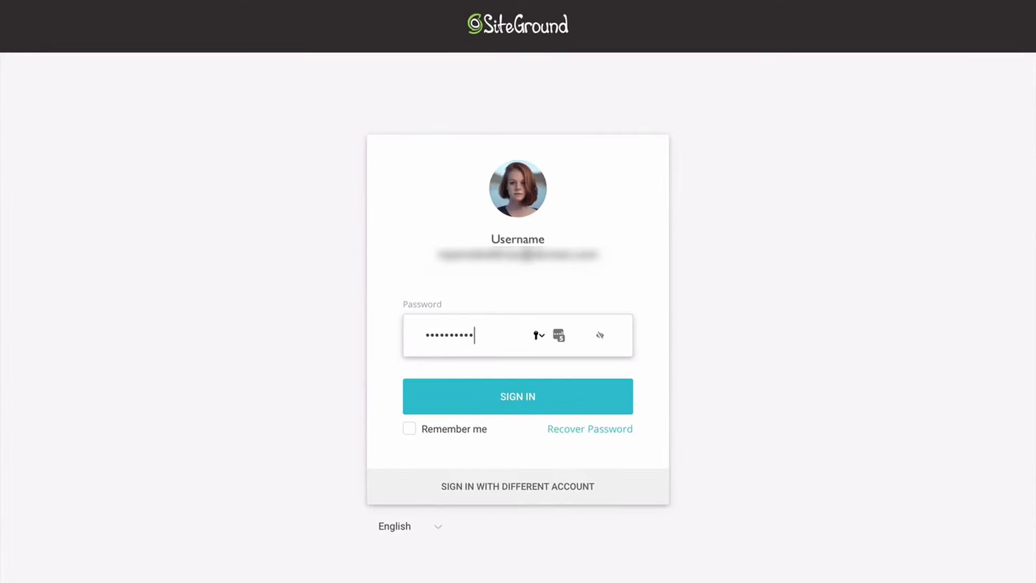
pyautogui.press('Return')
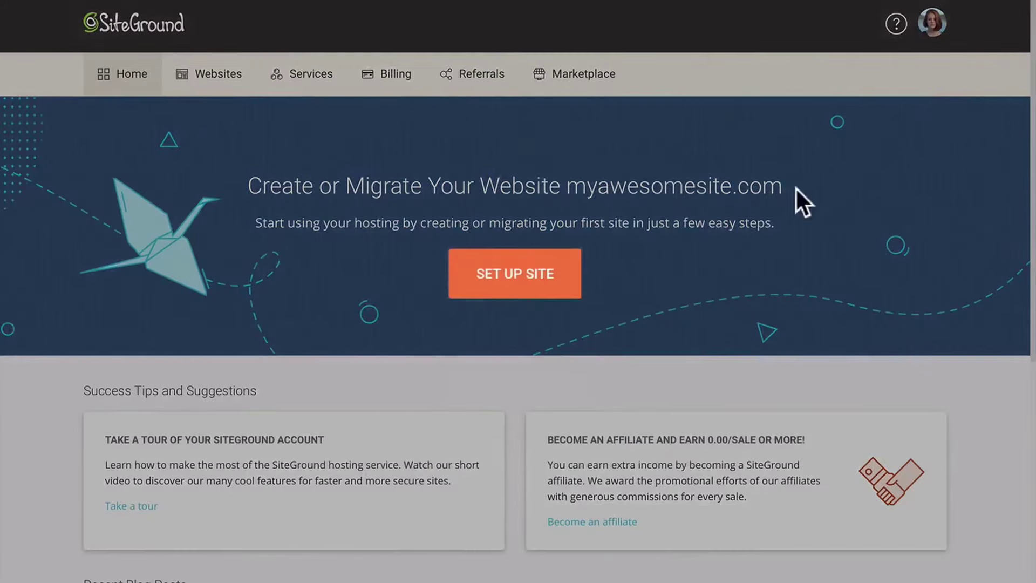
pyautogui.click(519, 281)
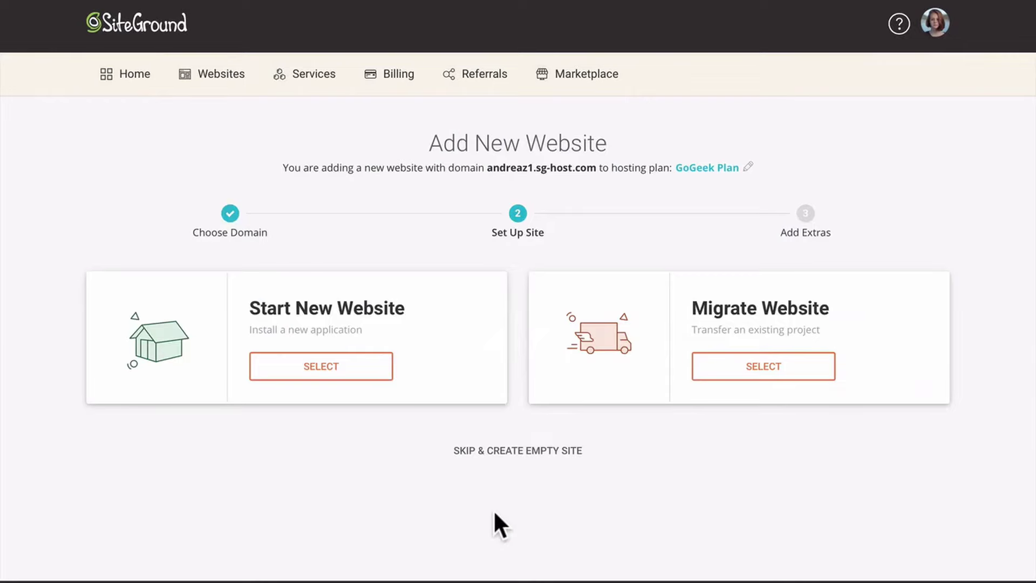
pyautogui.click(371, 370)
# Switch to Migrate Website, then skip setup to create an empty site and finish
pyautogui.scroll(-2, 374, 384)
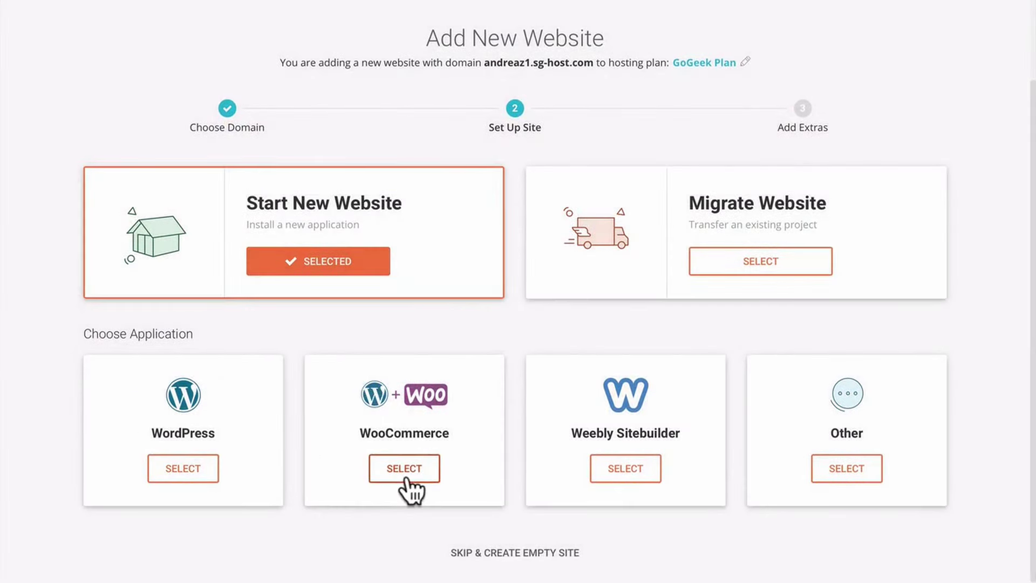
pyautogui.click(741, 263)
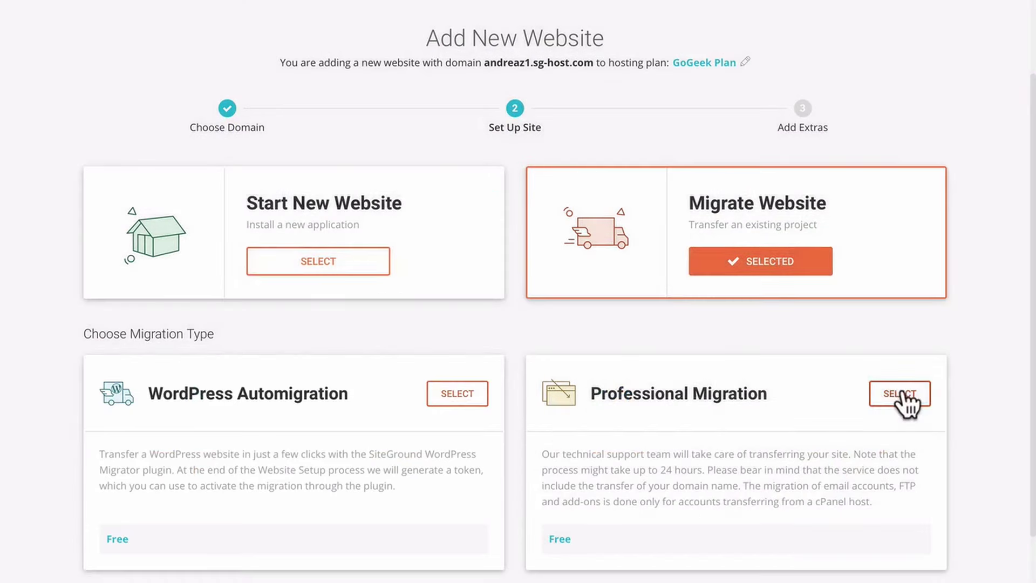
pyautogui.scroll(-1, 815, 407)
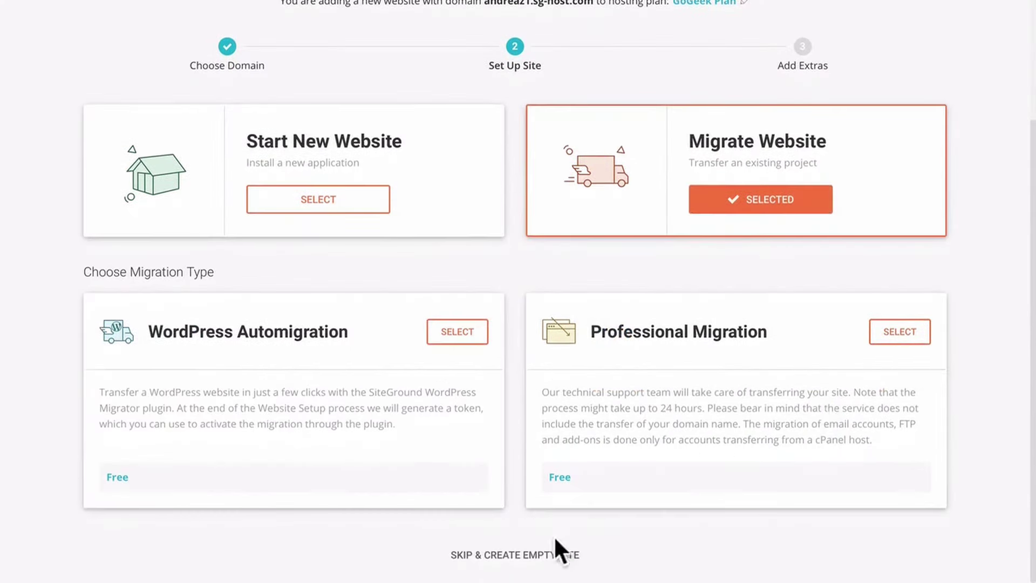
pyautogui.click(542, 556)
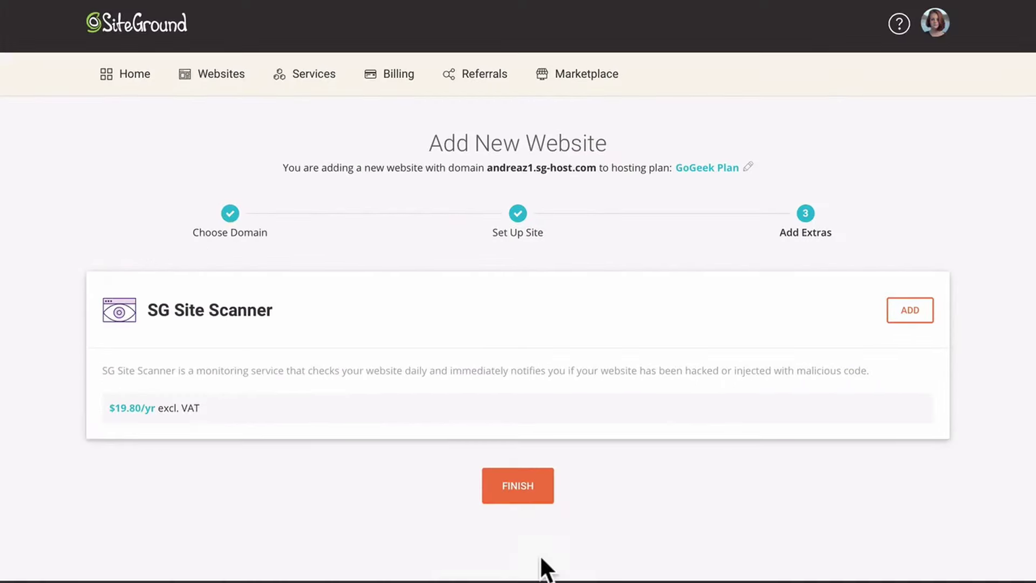
pyautogui.click(514, 499)
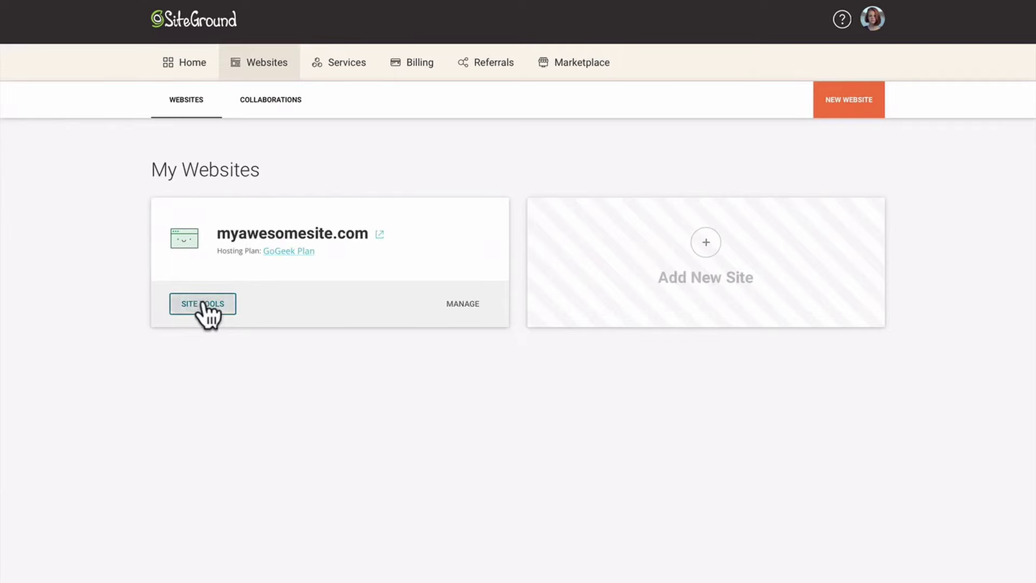
# Open Site Tools for myawesomesite.com and browse the Site and Email menu sections
pyautogui.click(204, 304)
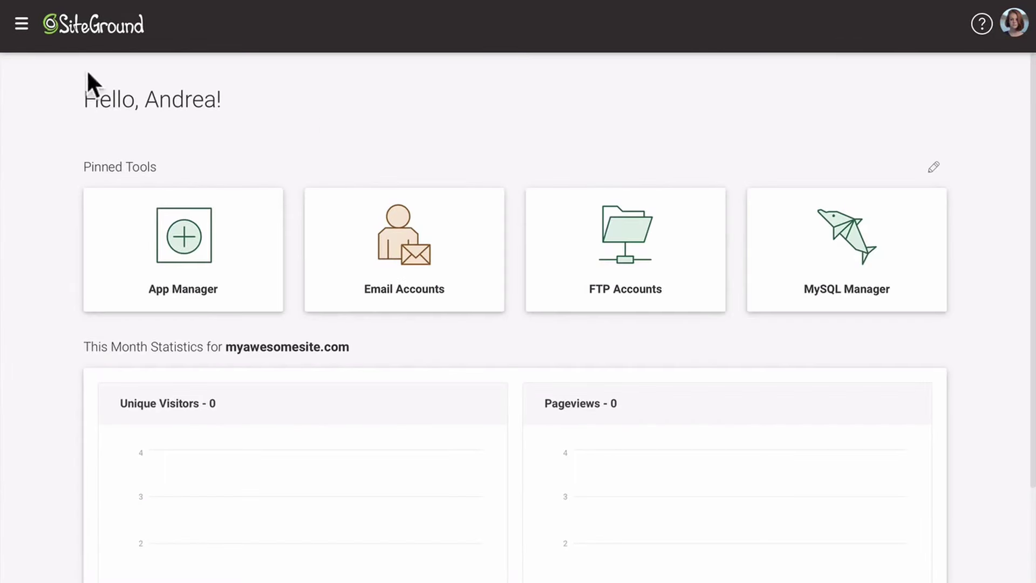
pyautogui.click(21, 24)
pyautogui.click(66, 183)
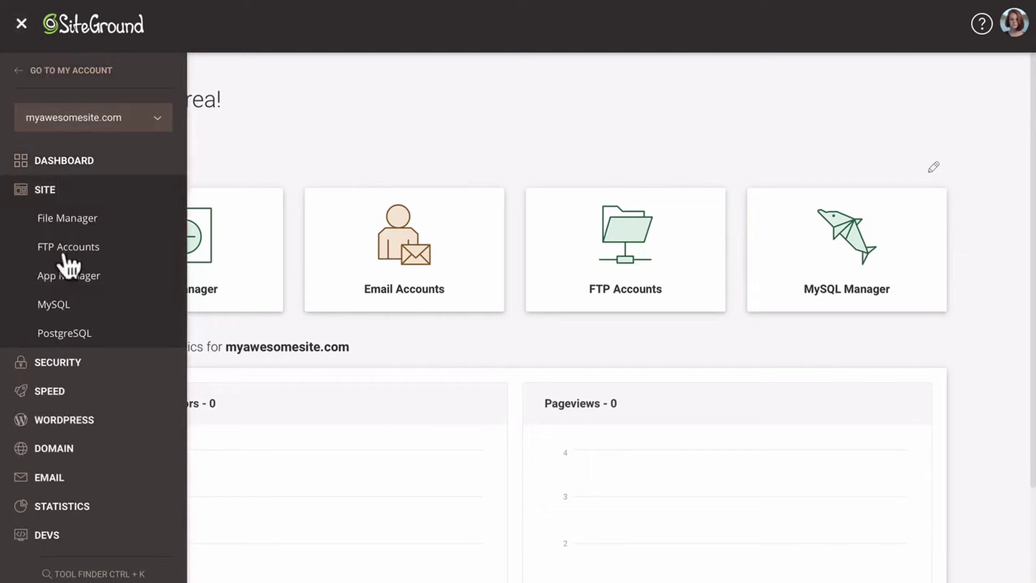
pyautogui.click(67, 475)
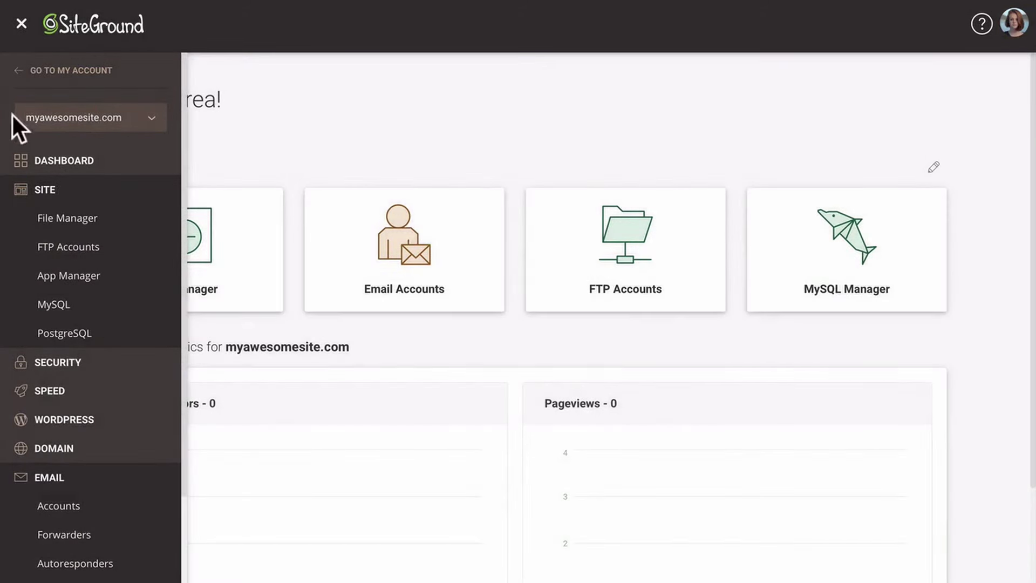
pyautogui.click(22, 24)
# Pin Backups, Staging Copies, WordPress Autoupdate and SuperCacher to the dashboard and save
pyautogui.click(933, 167)
pyautogui.scroll(-8, 938, 178)
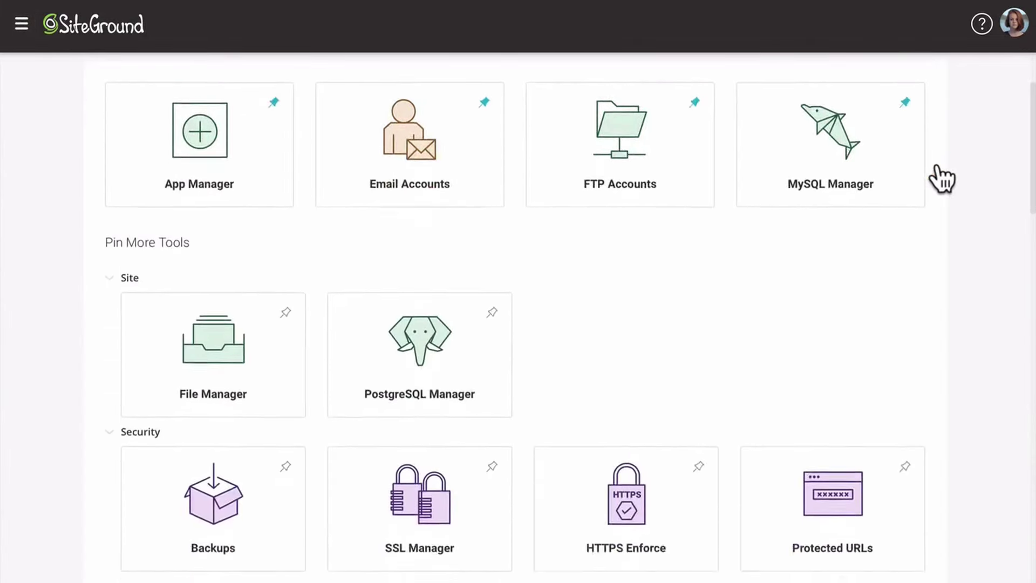
pyautogui.click(286, 216)
pyautogui.scroll(-10, 286, 221)
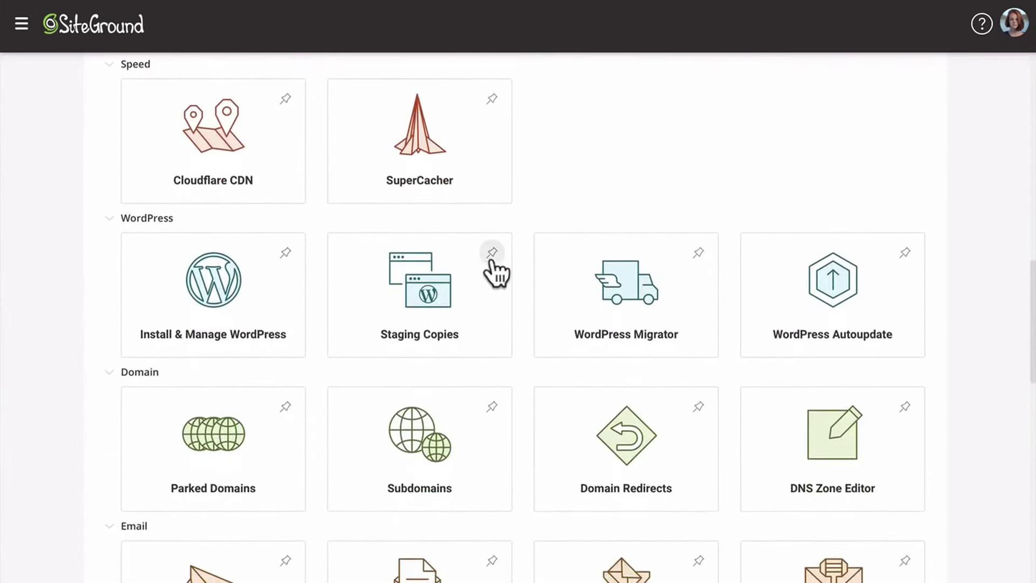
pyautogui.click(490, 254)
pyautogui.click(696, 252)
pyautogui.click(491, 99)
pyautogui.scroll(15, 493, 108)
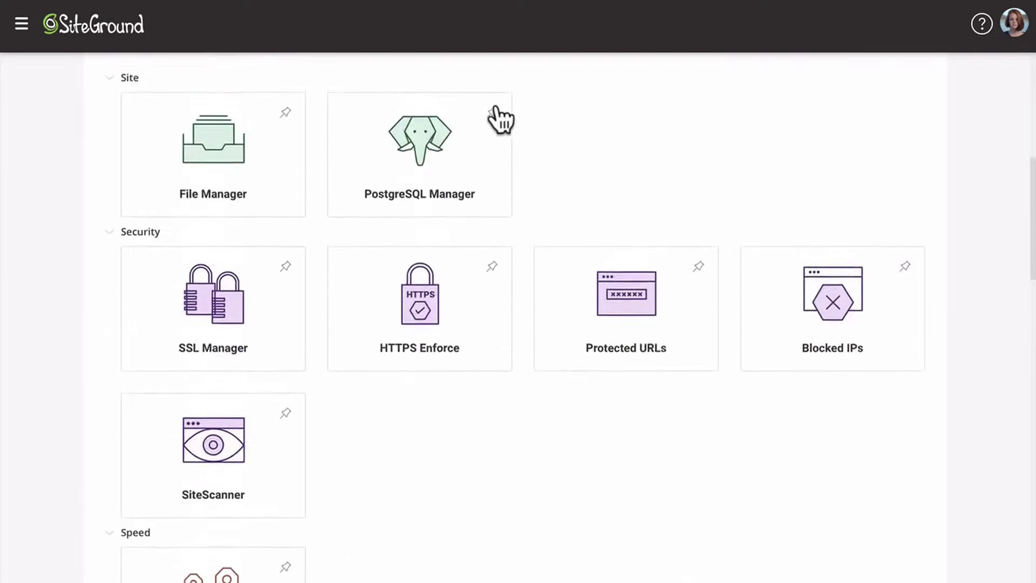
pyautogui.click(923, 174)
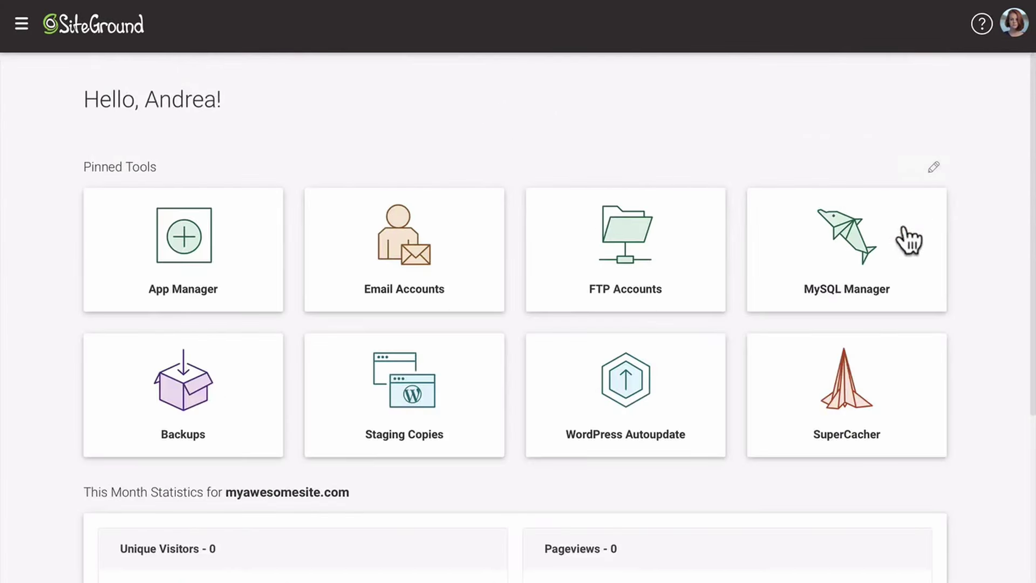
# Enable Static Cache in SuperCacher, then return to the account's hosting plans
pyautogui.click(847, 381)
pyautogui.click(772, 402)
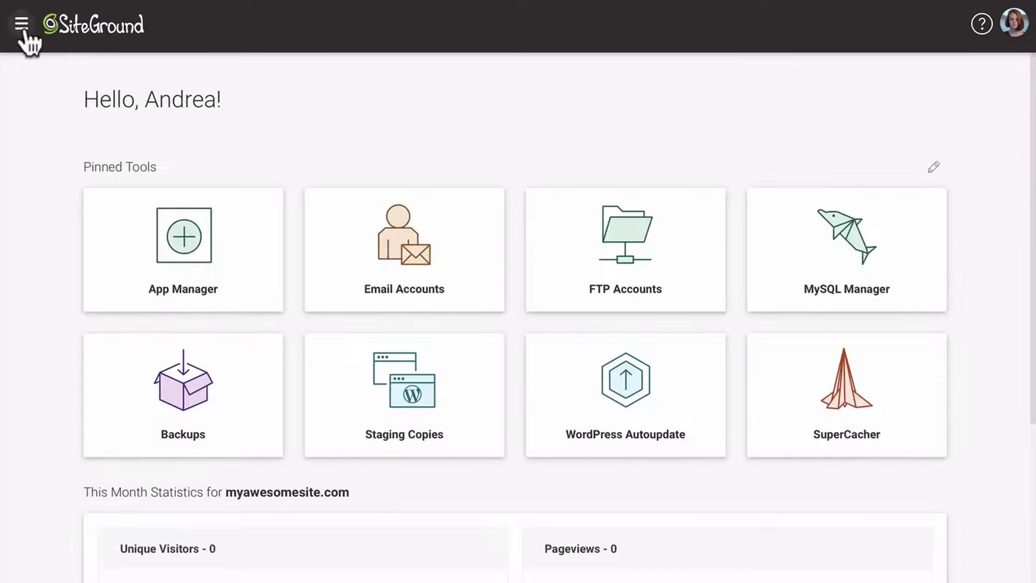
pyautogui.click(22, 25)
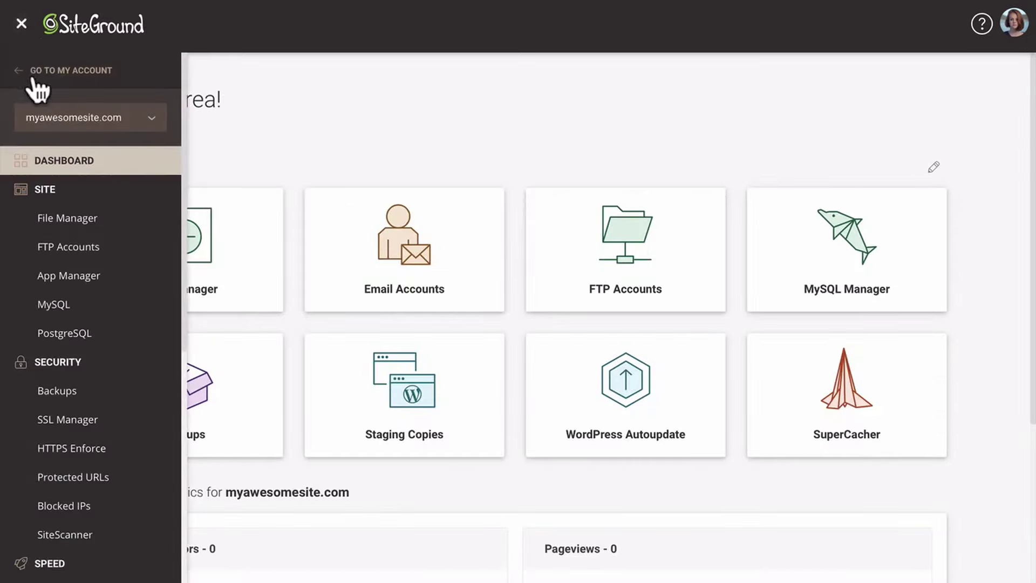
pyautogui.click(31, 69)
pyautogui.click(322, 81)
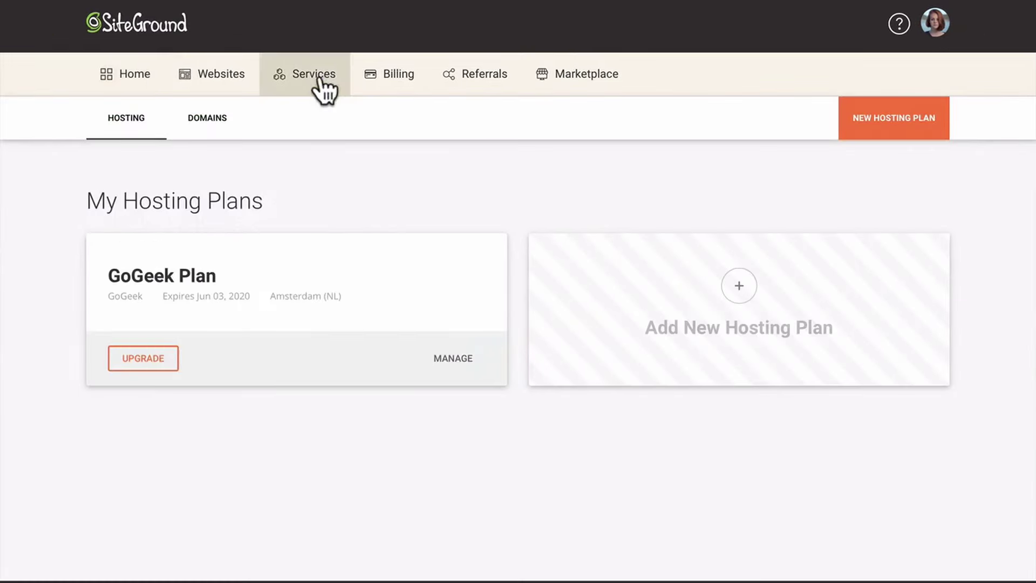
# Review the GoGeek Plan details and its actions, then view the Marketplace's Hosting Services
pyautogui.click(449, 358)
pyautogui.click(913, 287)
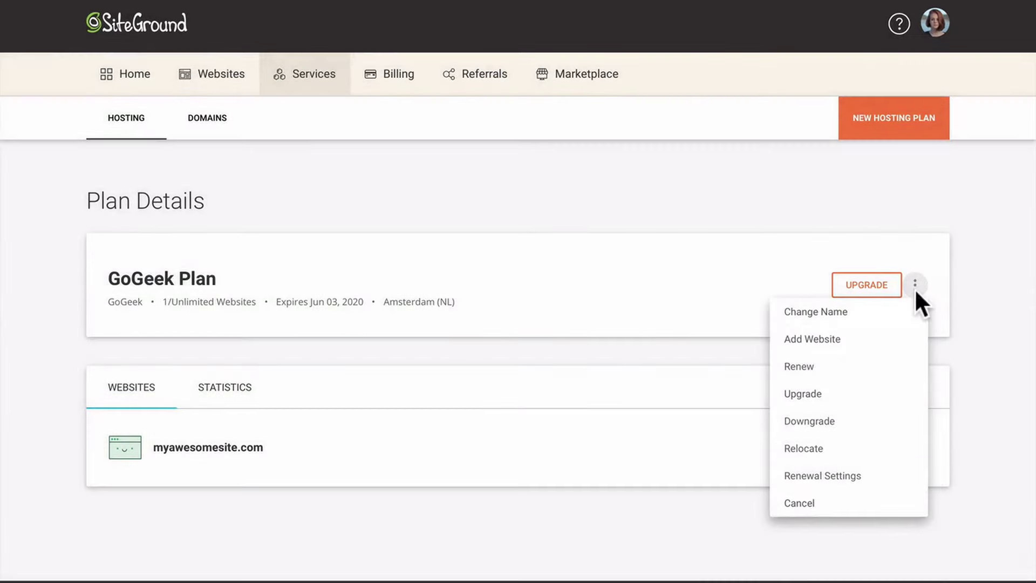
pyautogui.click(915, 286)
pyautogui.click(609, 87)
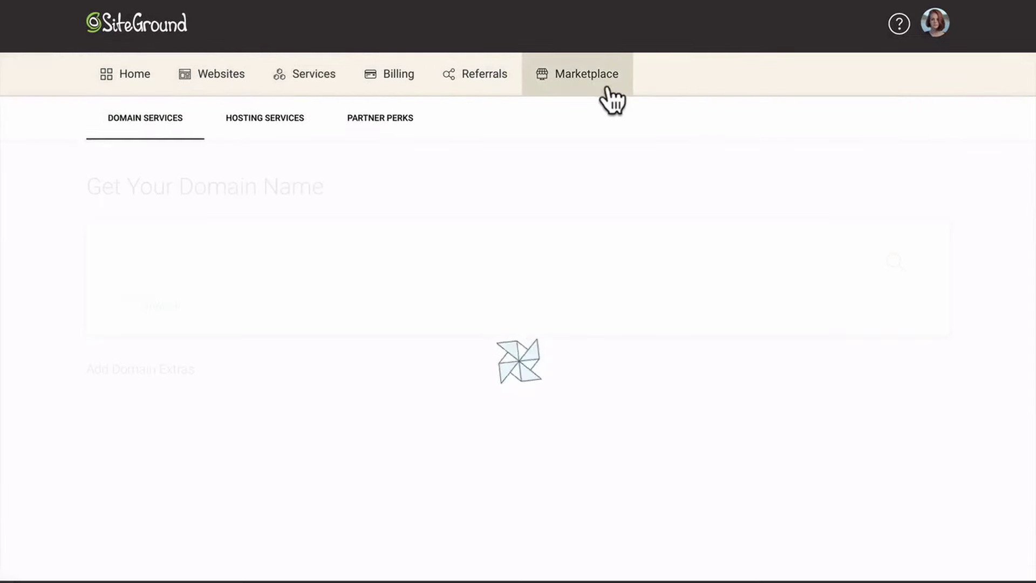
pyautogui.click(292, 132)
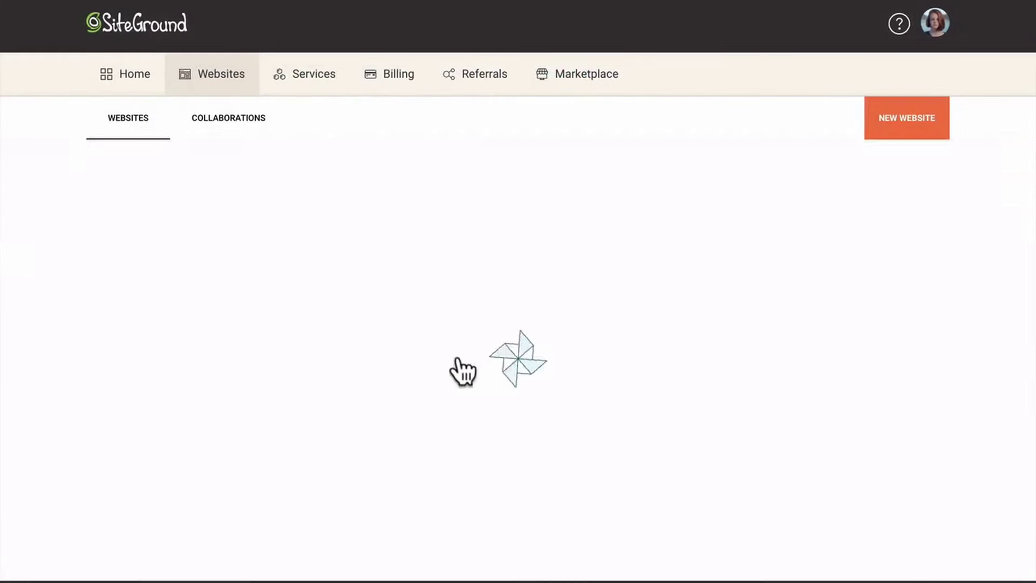
# Invite a new collaborator to myawesomesite.com, entering their e-mail address and name
pyautogui.scroll(-2, 639, 180)
pyautogui.scroll(-1, 640, 184)
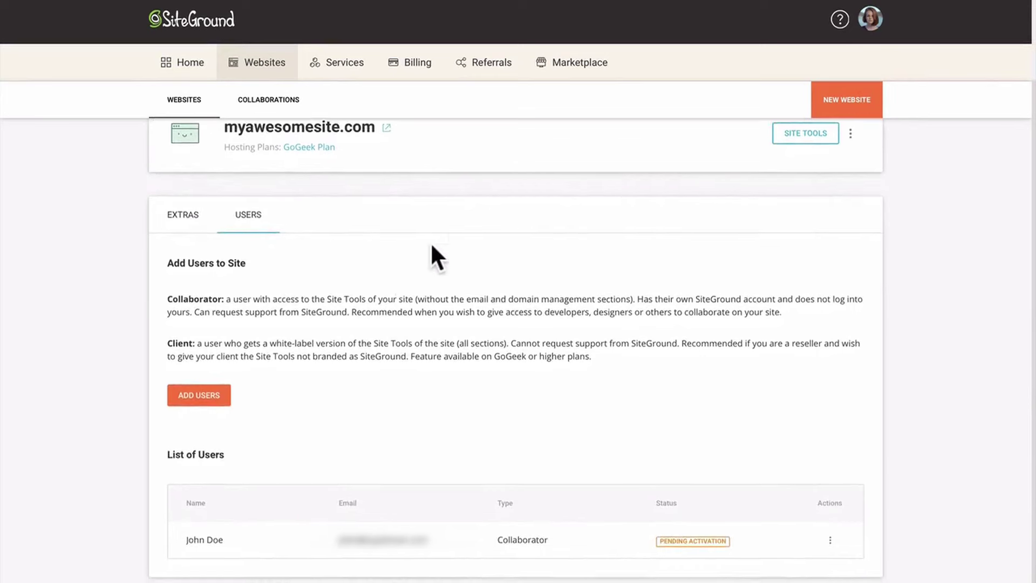
pyautogui.click(218, 397)
pyautogui.click(469, 368)
pyautogui.click(470, 392)
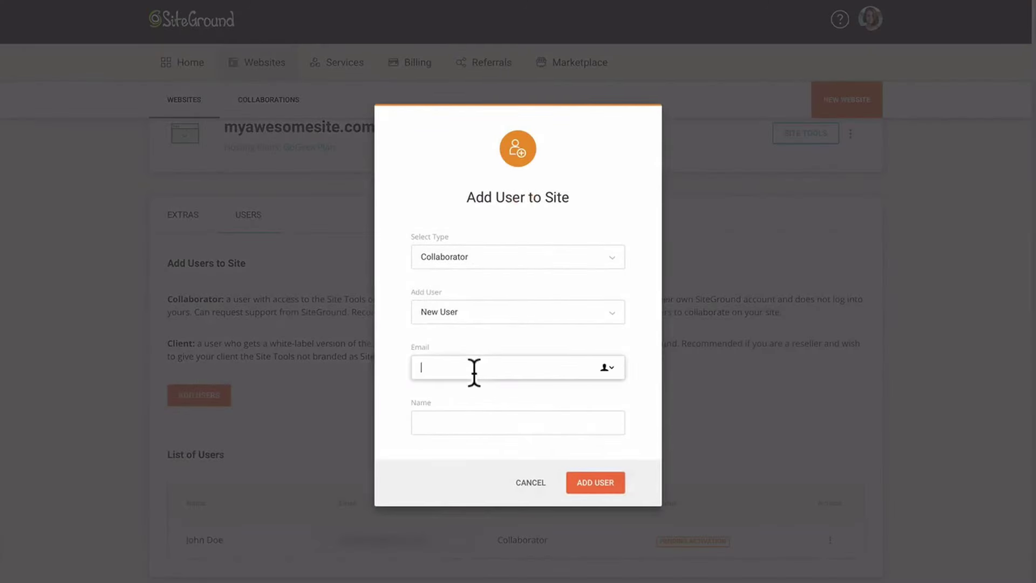
pyautogui.press('Tab')
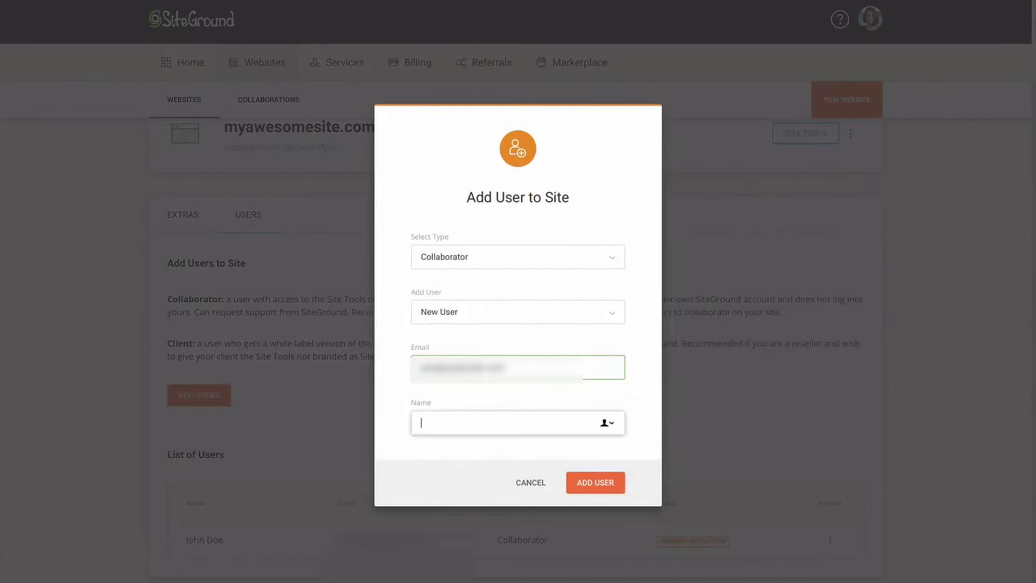
pyautogui.write('Jane')
pyautogui.click(596, 482)
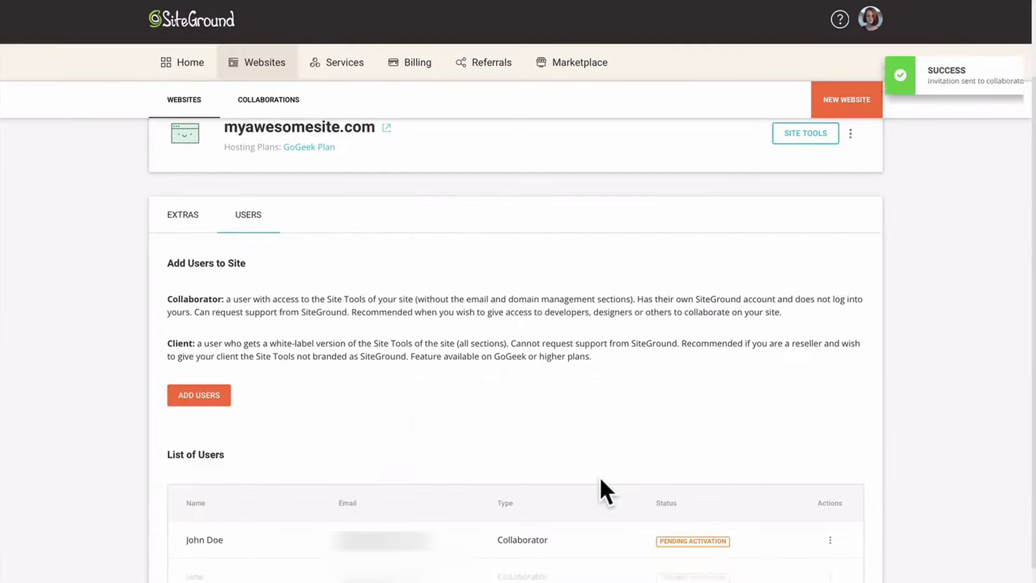
# Add a client user, send them login details, and open Transfer Ownership
pyautogui.click(199, 395)
pyautogui.click(427, 313)
pyautogui.click(447, 356)
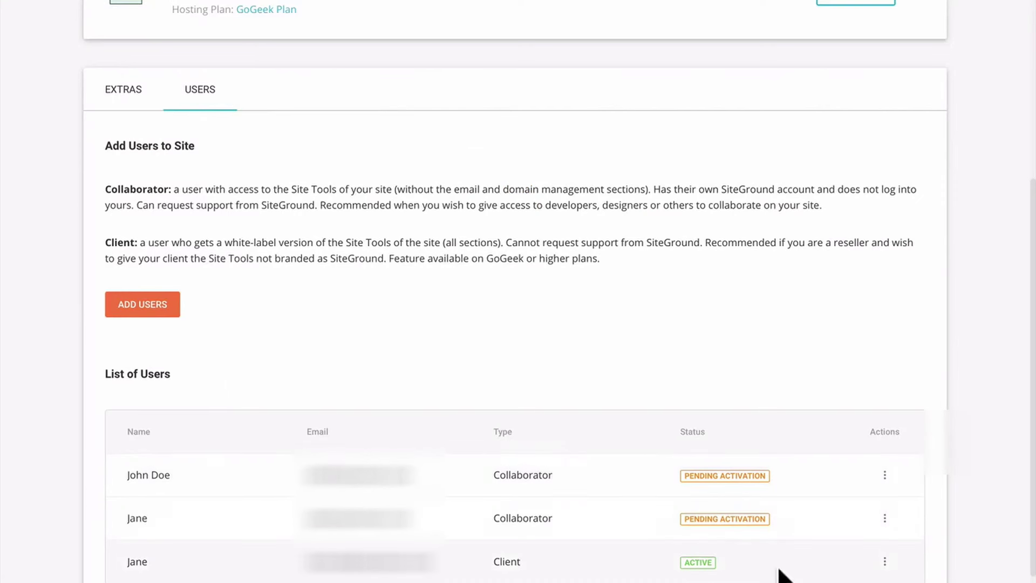
pyautogui.click(885, 562)
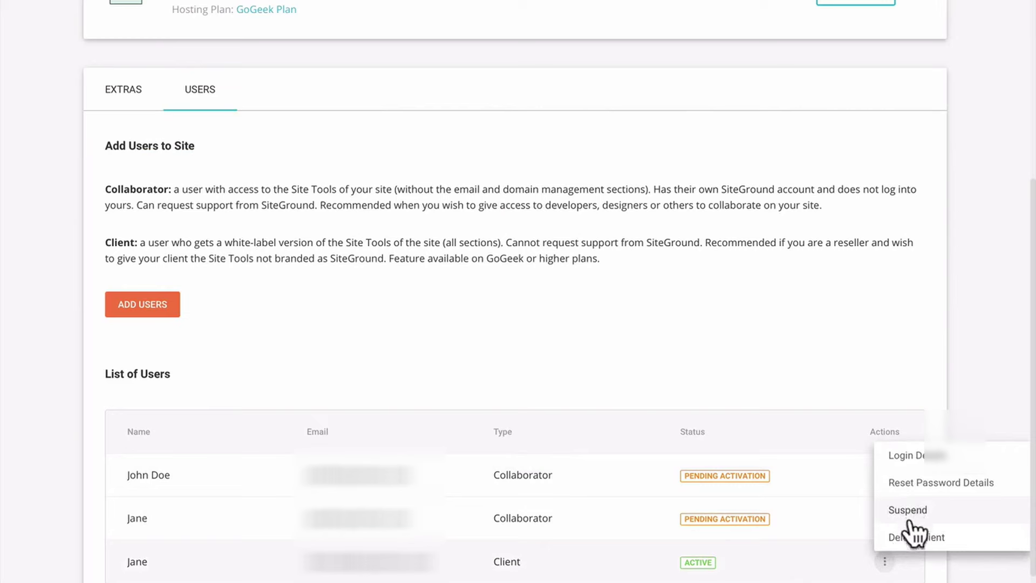
pyautogui.click(904, 456)
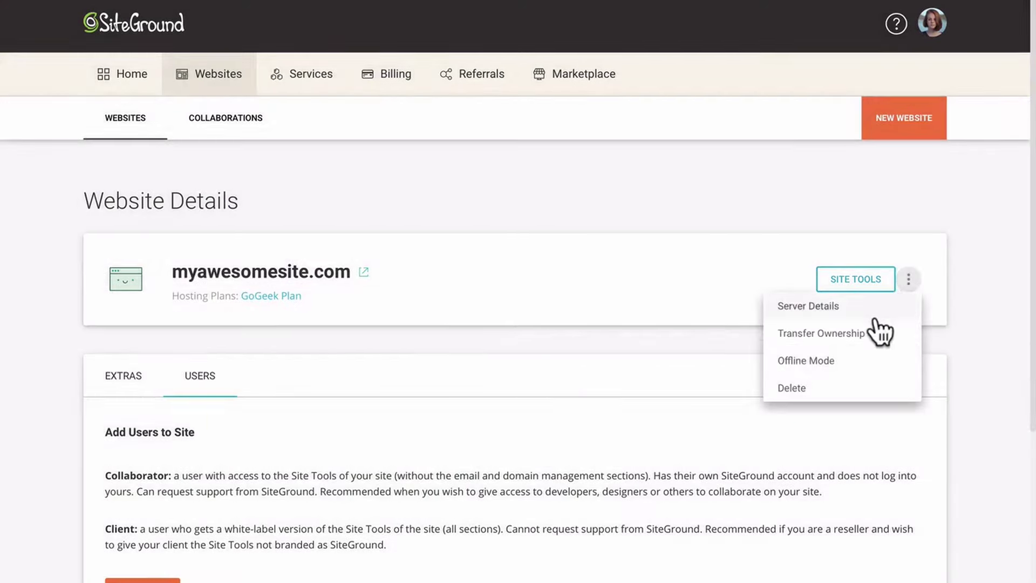
pyautogui.click(875, 322)
pyautogui.scroll(-5, 870, 324)
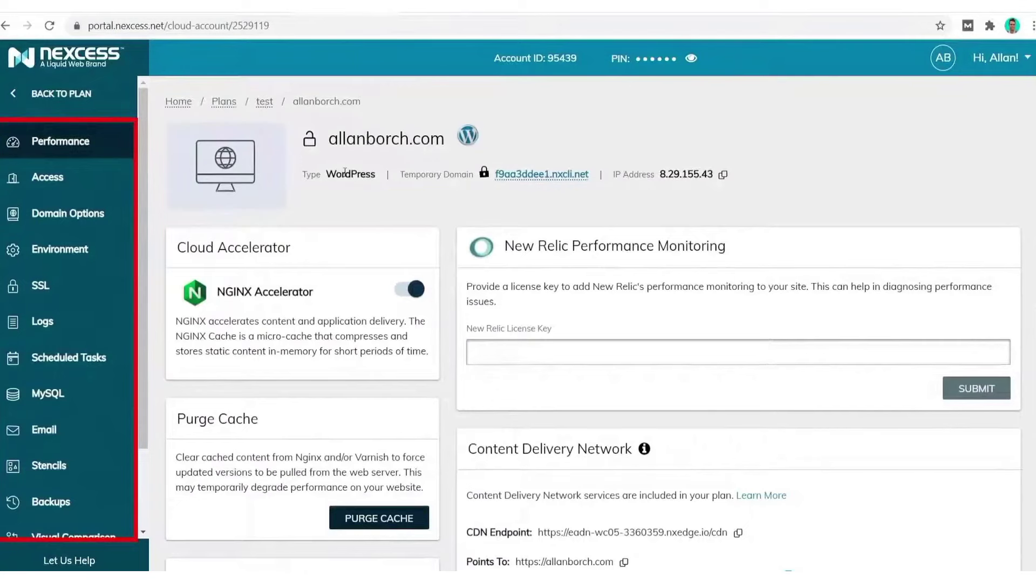
# Check allanborch.com's Domain Options and Environment, then enable the CDN
pyautogui.click(51, 224)
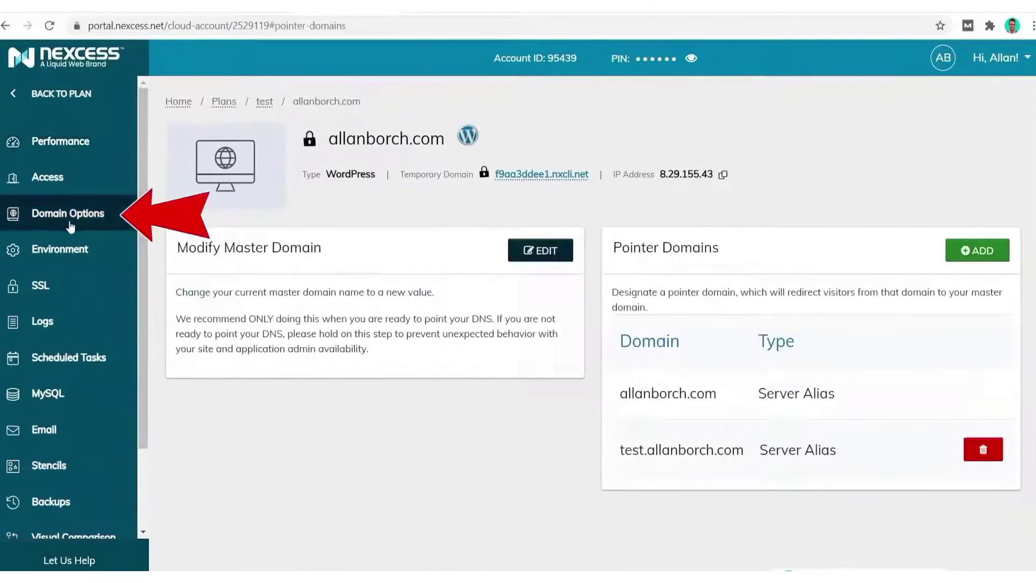
pyautogui.click(83, 254)
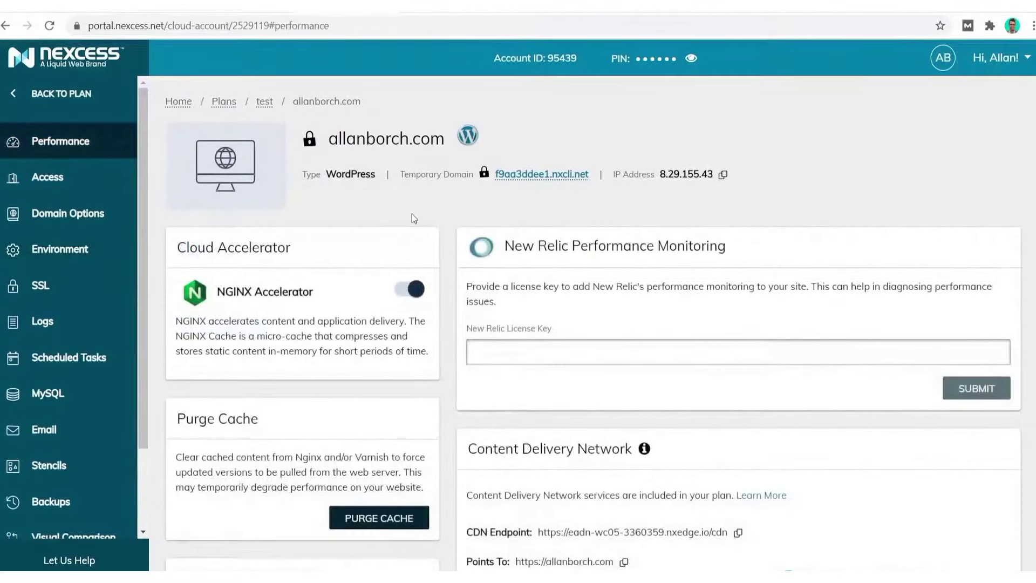
pyautogui.scroll(-5, 412, 213)
pyautogui.moveTo(651, 165)
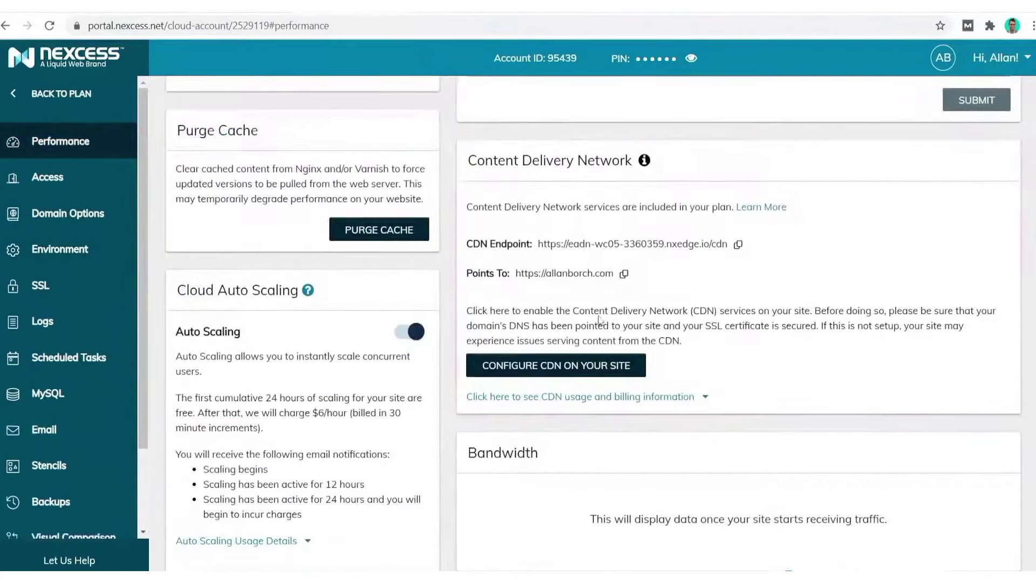
pyautogui.click(556, 366)
pyautogui.click(733, 363)
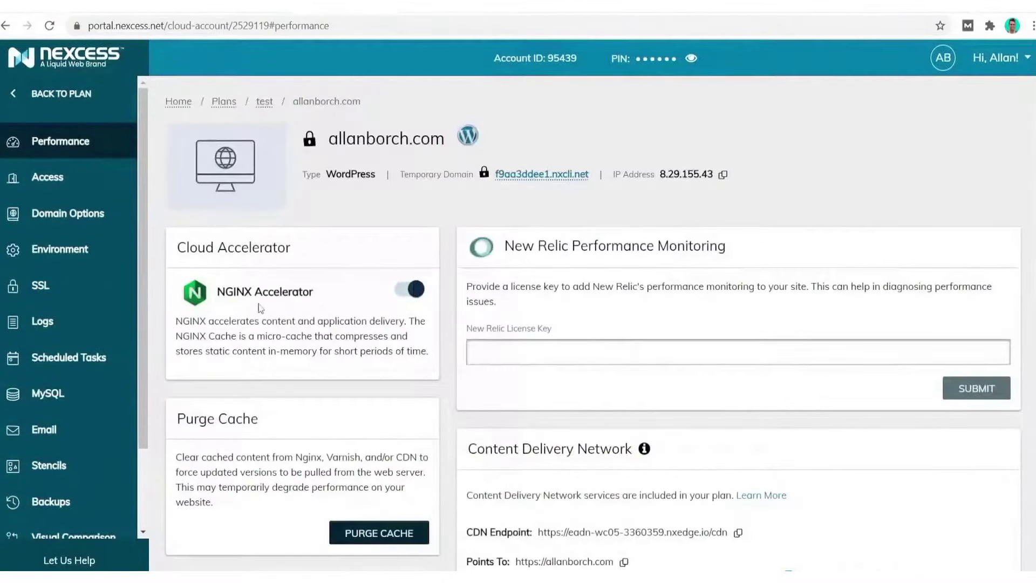
# Turn on automatic Let's Encrypt SSL certificates for the site
pyautogui.click(32, 286)
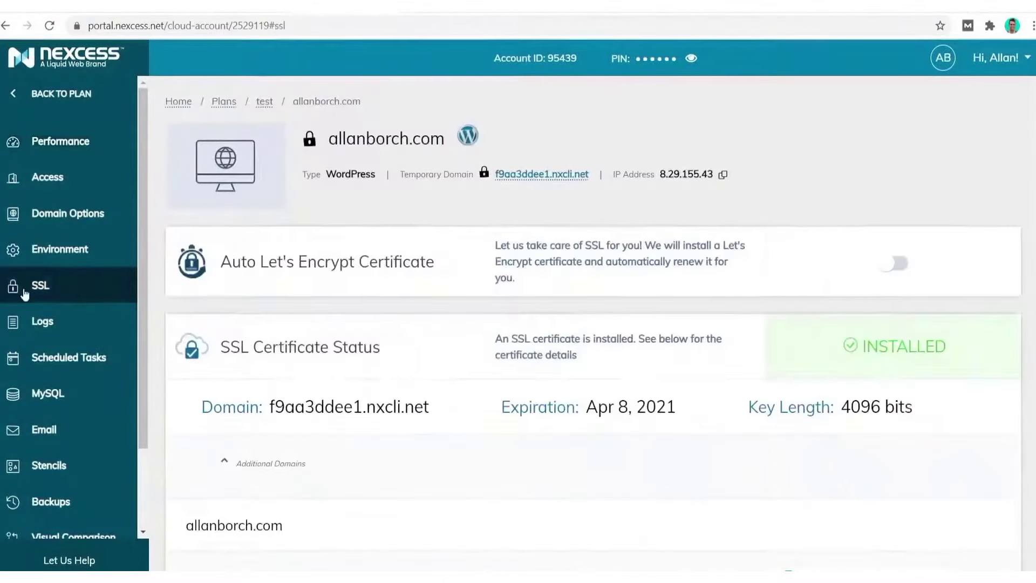
pyautogui.click(895, 264)
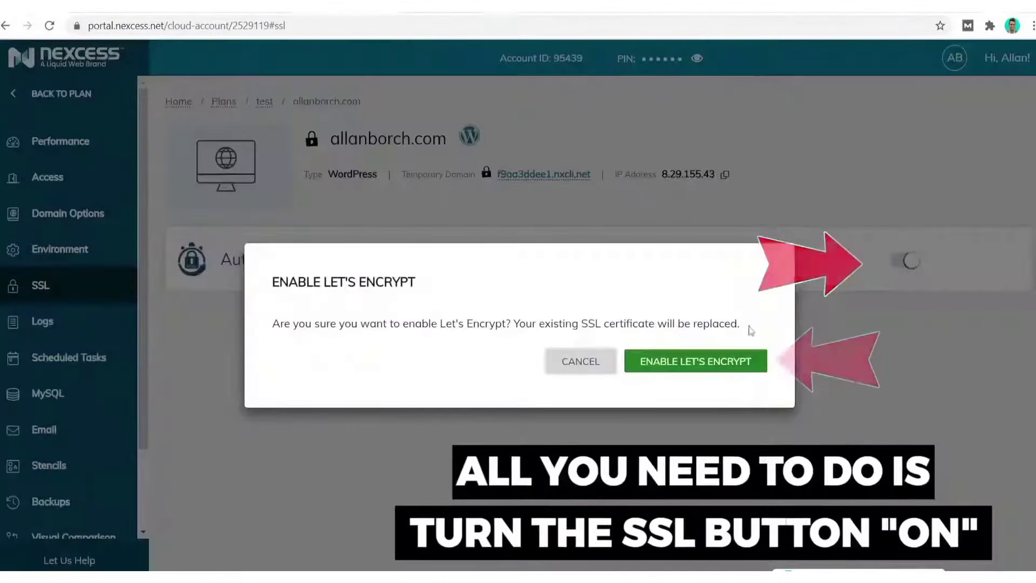
pyautogui.click(675, 364)
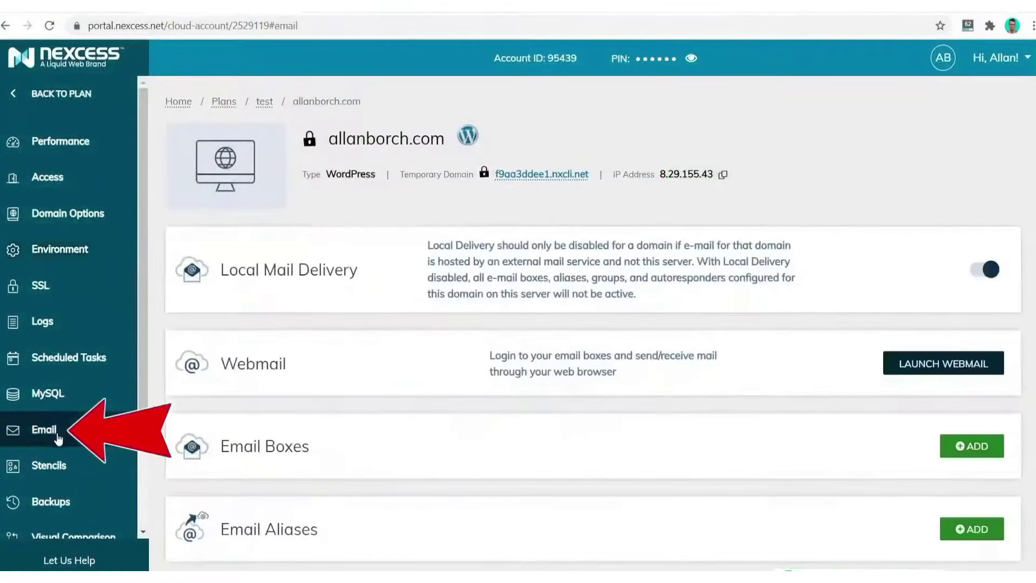
# Create a new mailbox on allanborch.com with the entered username
pyautogui.click(966, 445)
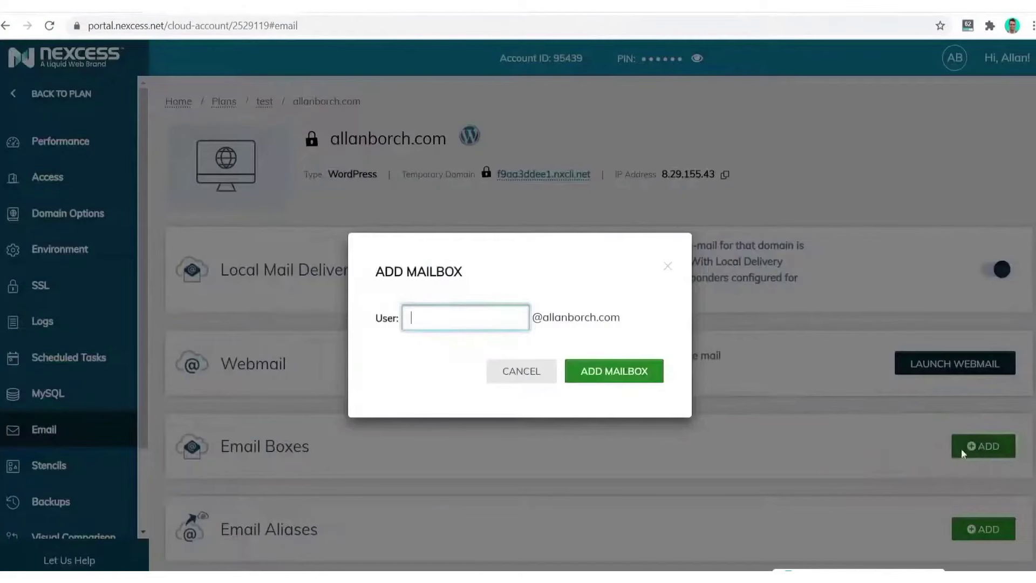
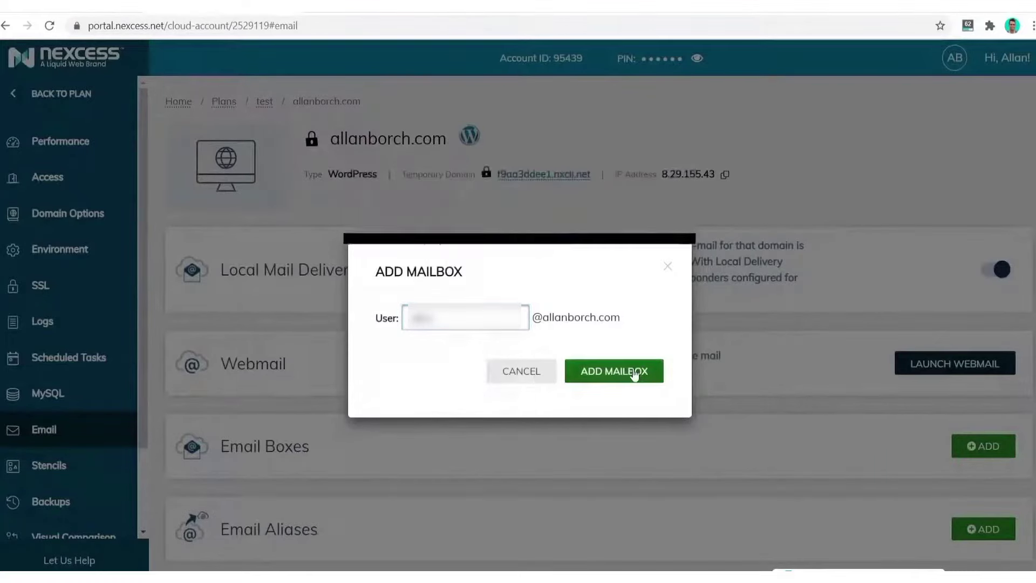
pyautogui.click(636, 372)
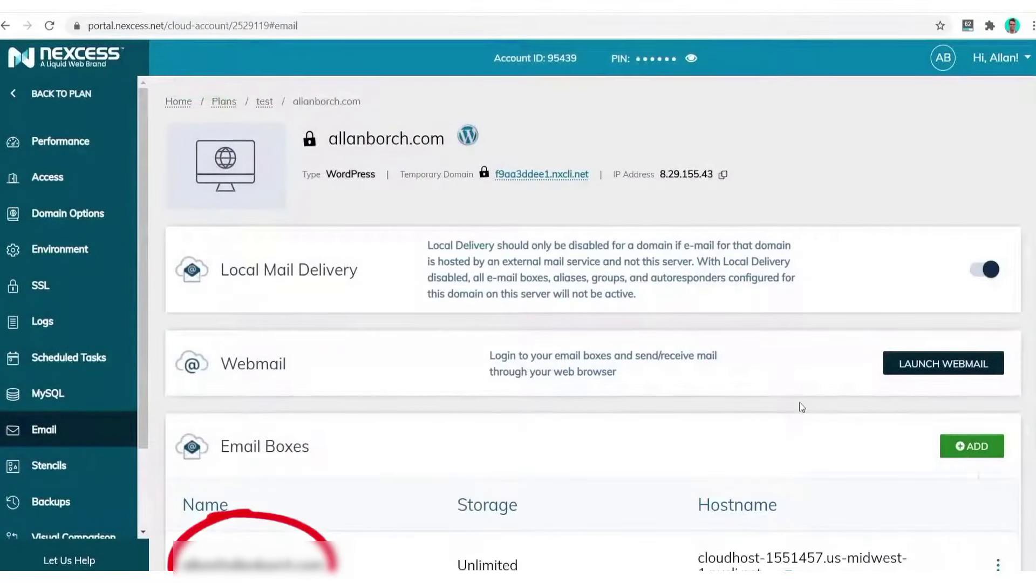
# Launch Roundcube webmail and log in using the mailbox's revealed password
pyautogui.click(952, 363)
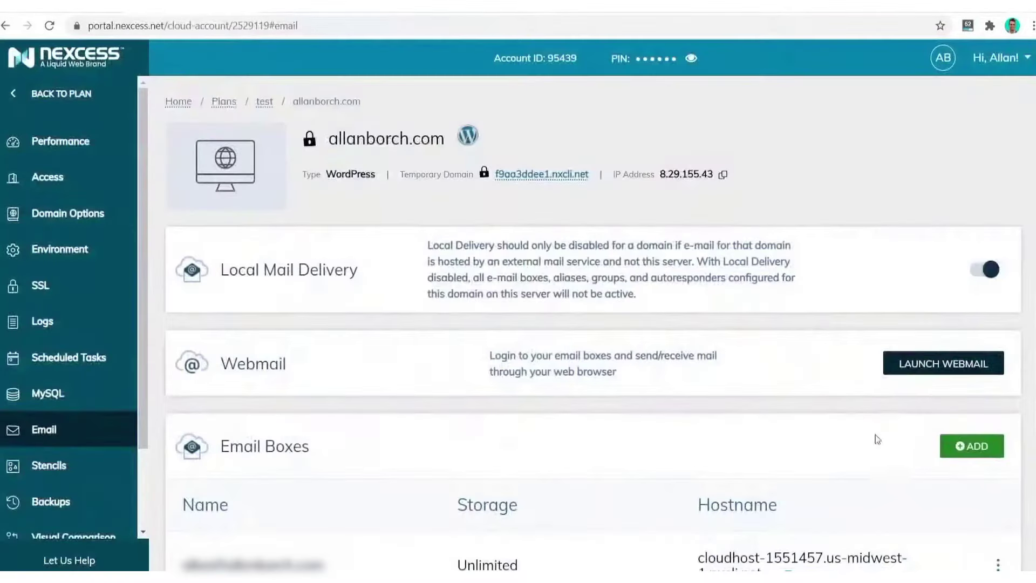
pyautogui.click(1008, 564)
pyautogui.click(887, 491)
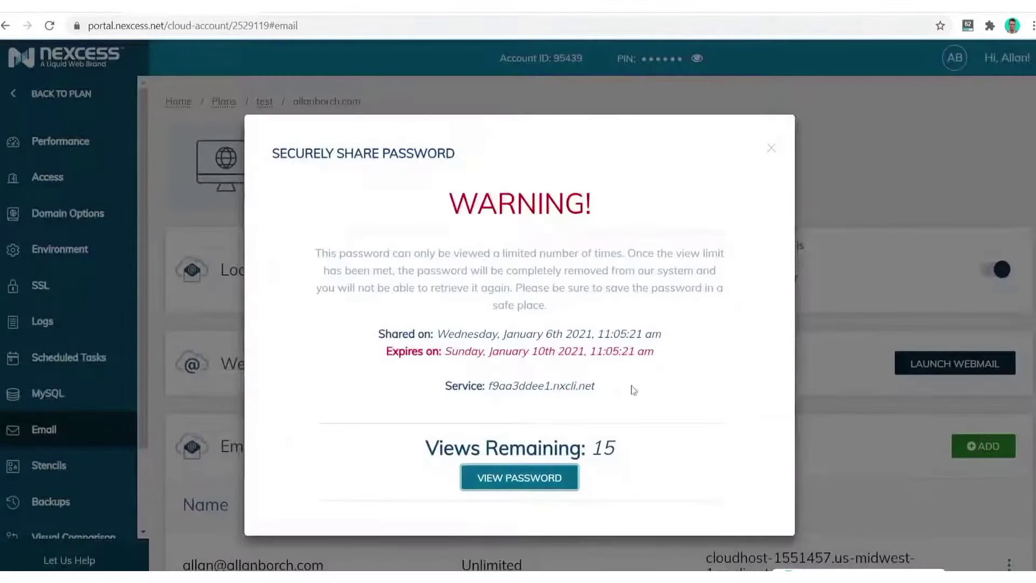
pyautogui.click(550, 479)
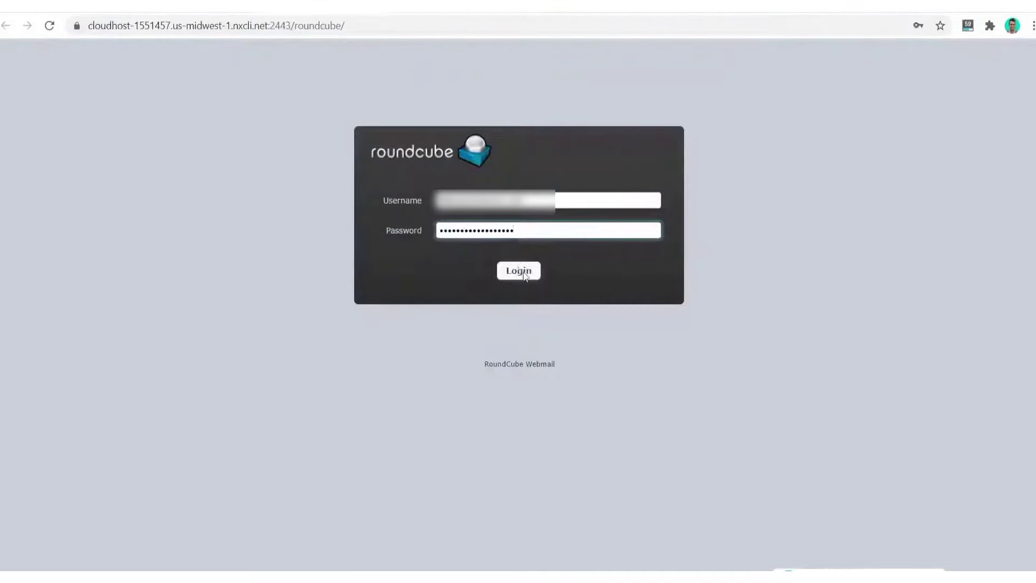
pyautogui.press('Return')
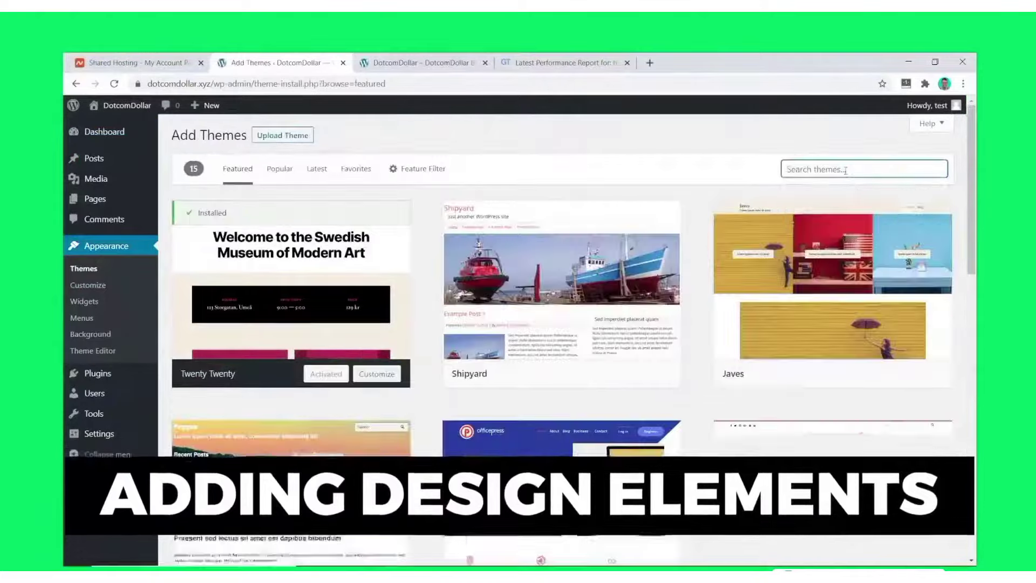
# Install Astra, import the Custom Printing complete starter site, and enable the Nexcess CDN
pyautogui.write('astra')
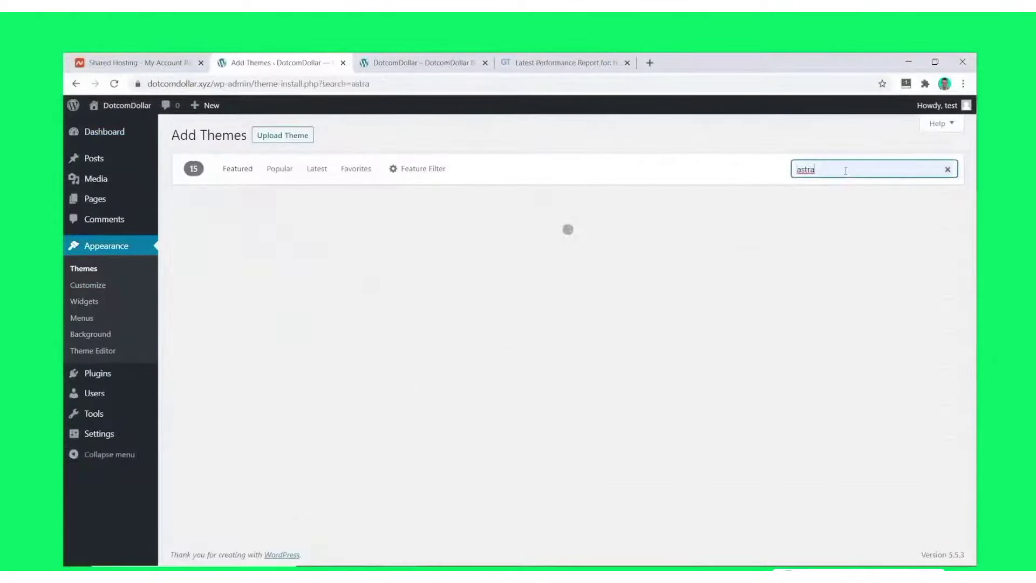
pyautogui.click(341, 375)
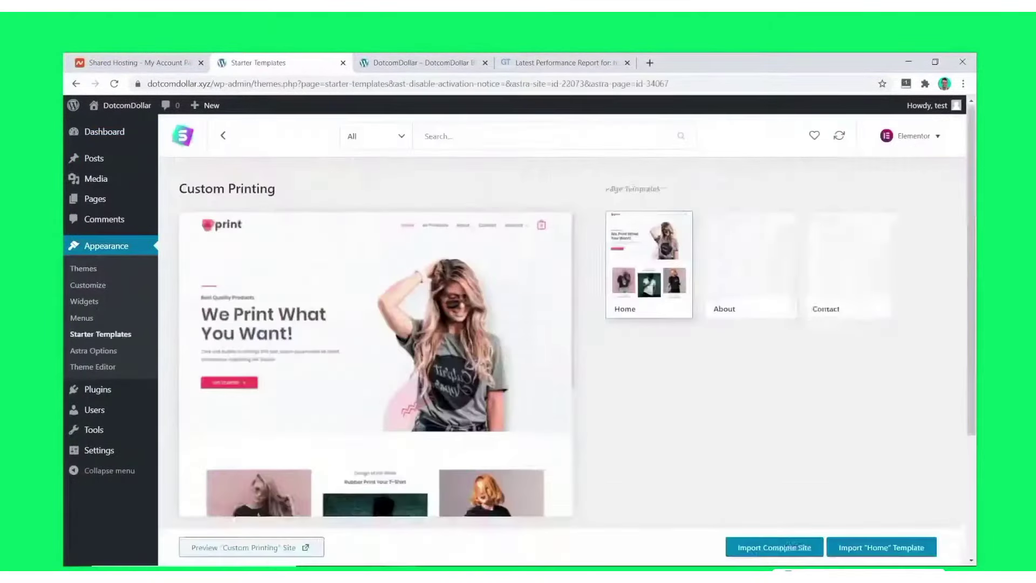
pyautogui.click(793, 546)
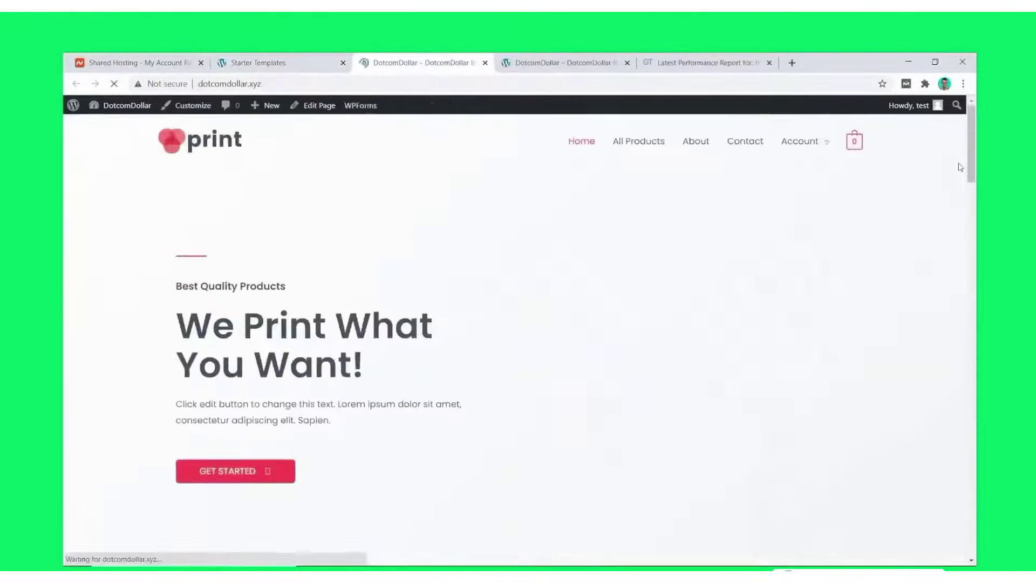
pyautogui.scroll(-10, 961, 167)
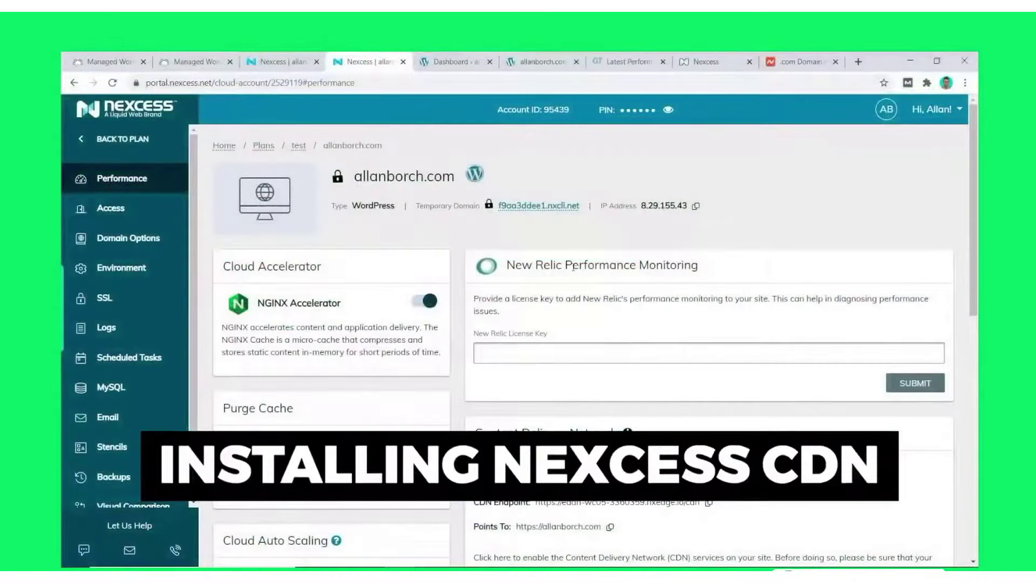
pyautogui.scroll(-4, 573, 267)
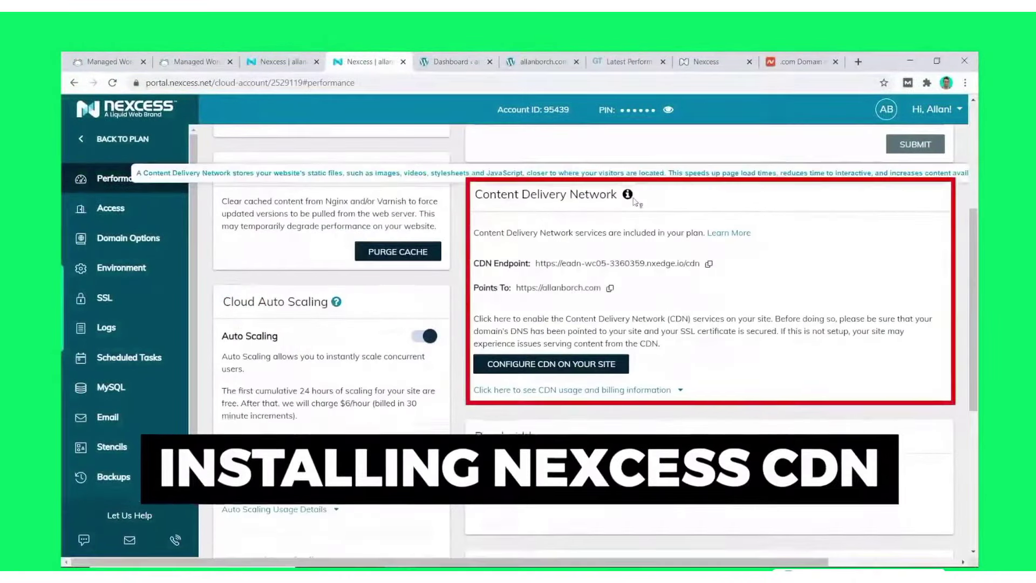
pyautogui.click(571, 377)
pyautogui.click(703, 359)
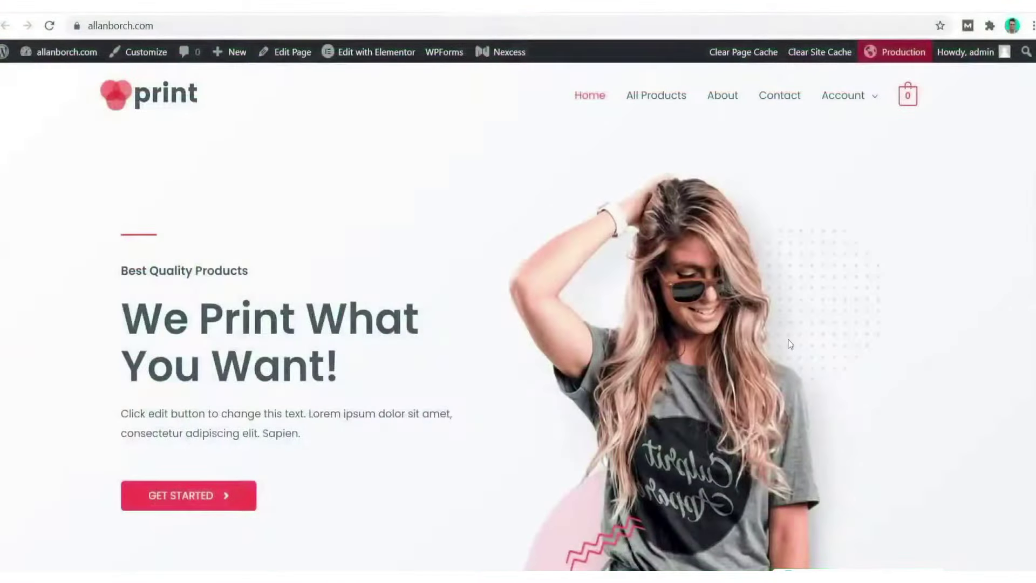
pyautogui.scroll(-6, 740, 371)
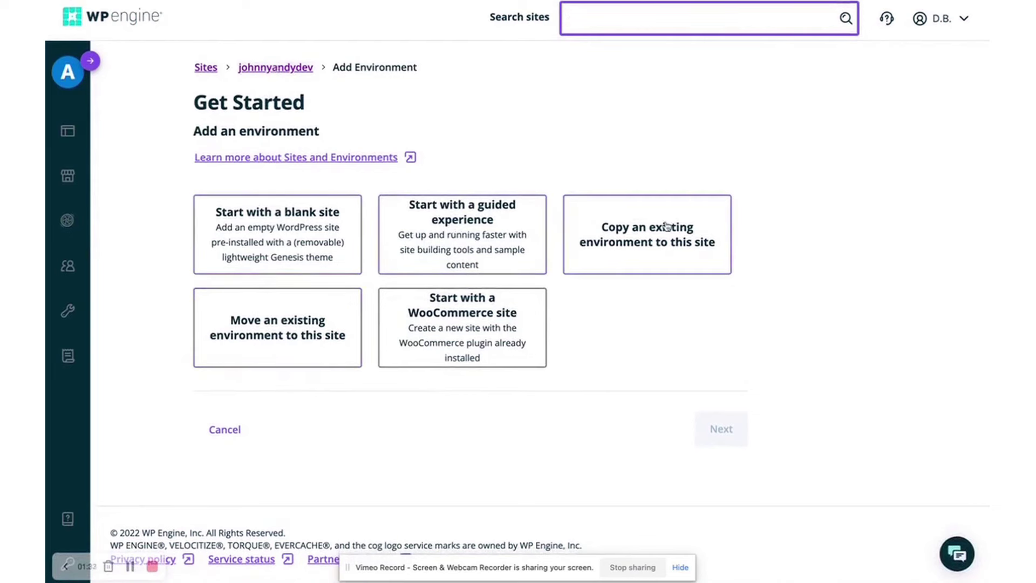
# Create staging environment 'johnnyandystage' as a copy of johnnyandydev
pyautogui.click(628, 241)
pyautogui.click(259, 444)
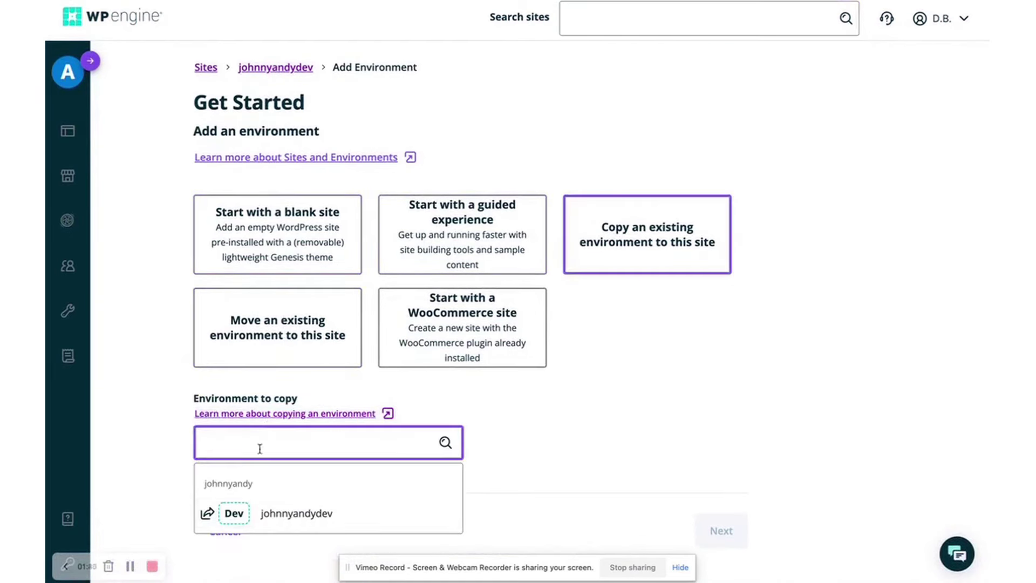
pyautogui.click(286, 512)
pyautogui.scroll(-1, 486, 513)
pyautogui.click(714, 506)
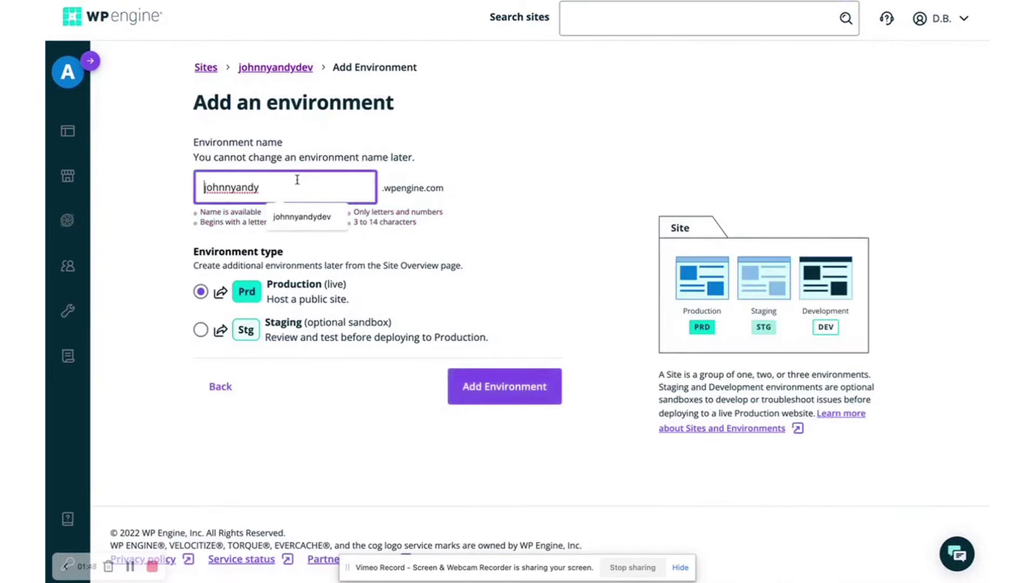
pyautogui.write('johnnyandy')
pyautogui.hotkey('ctrl', 'a')
pyautogui.write('johnnyandystage')
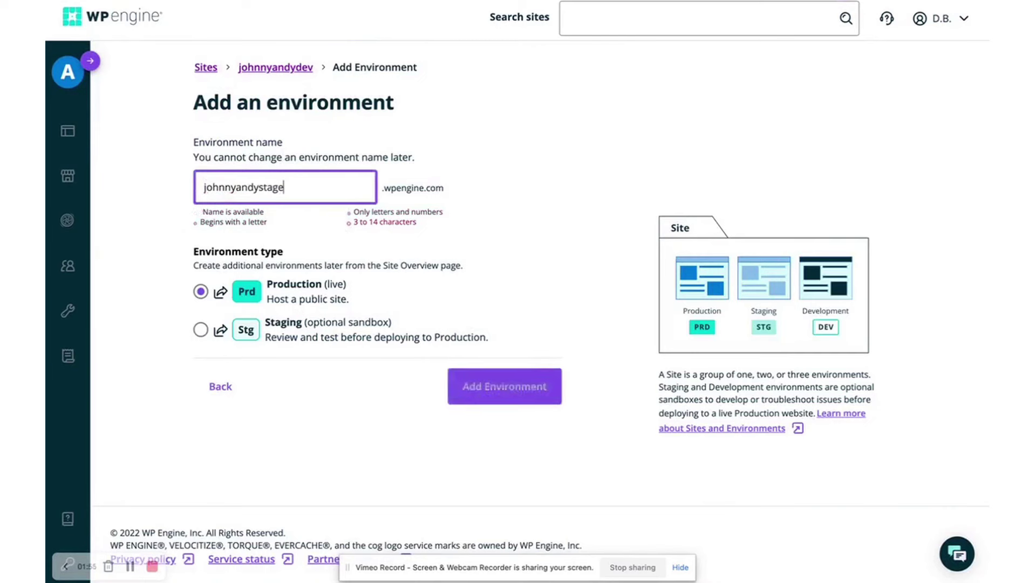
pyautogui.click(238, 331)
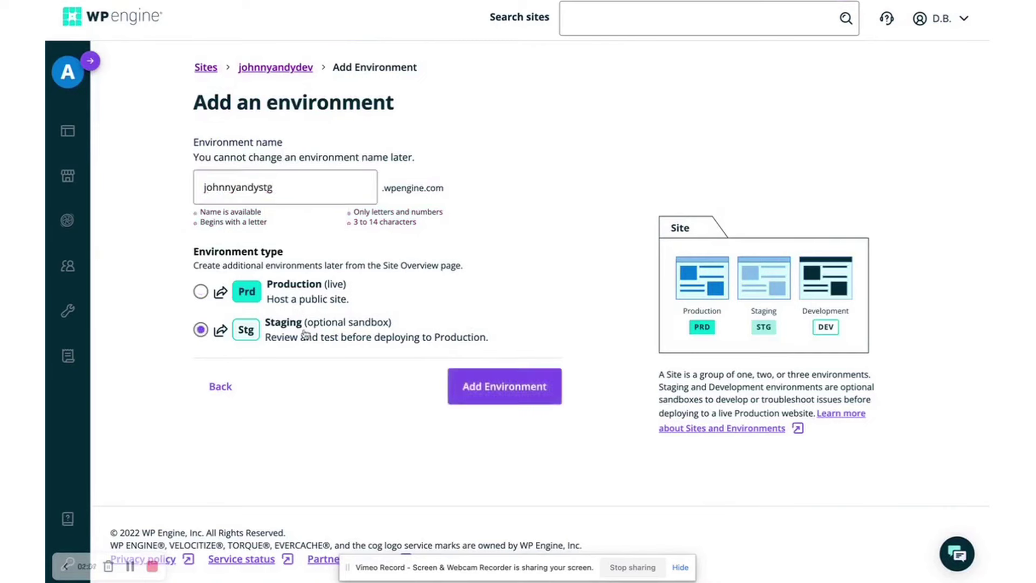
pyautogui.click(473, 391)
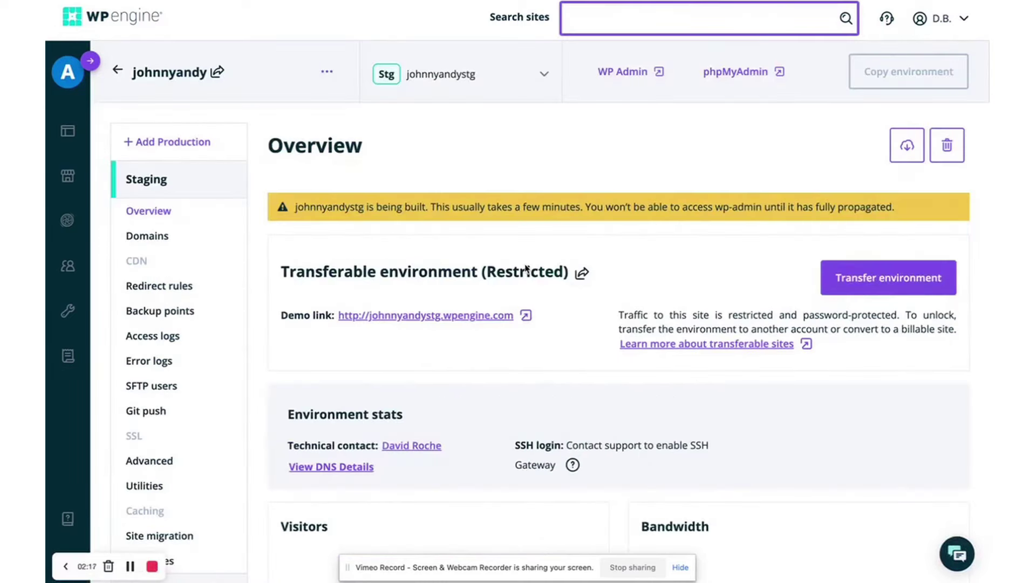
# Read the site migration instructions, then go back to the staging Overview
pyautogui.scroll(-2, 578, 237)
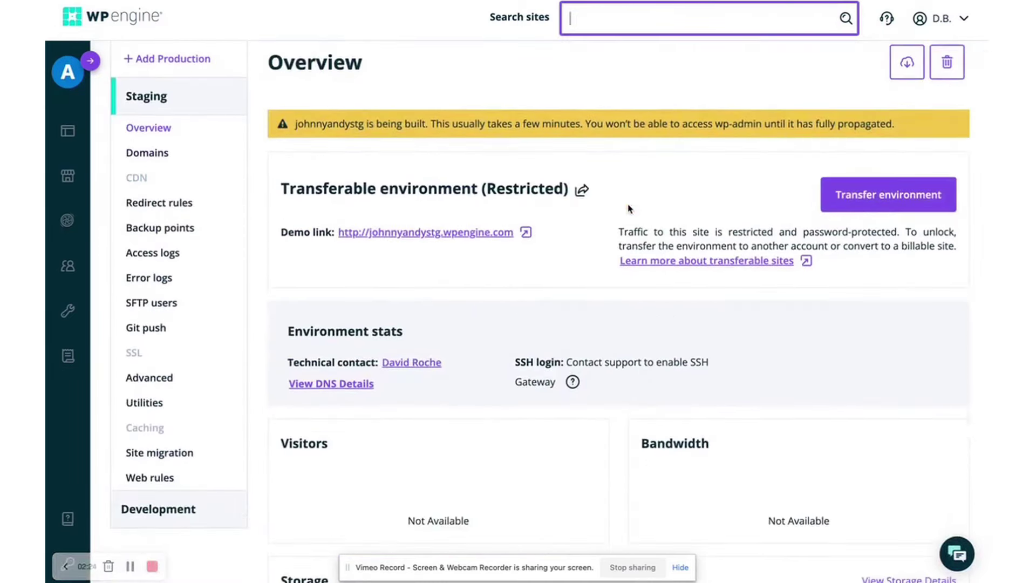
pyautogui.scroll(2, 628, 205)
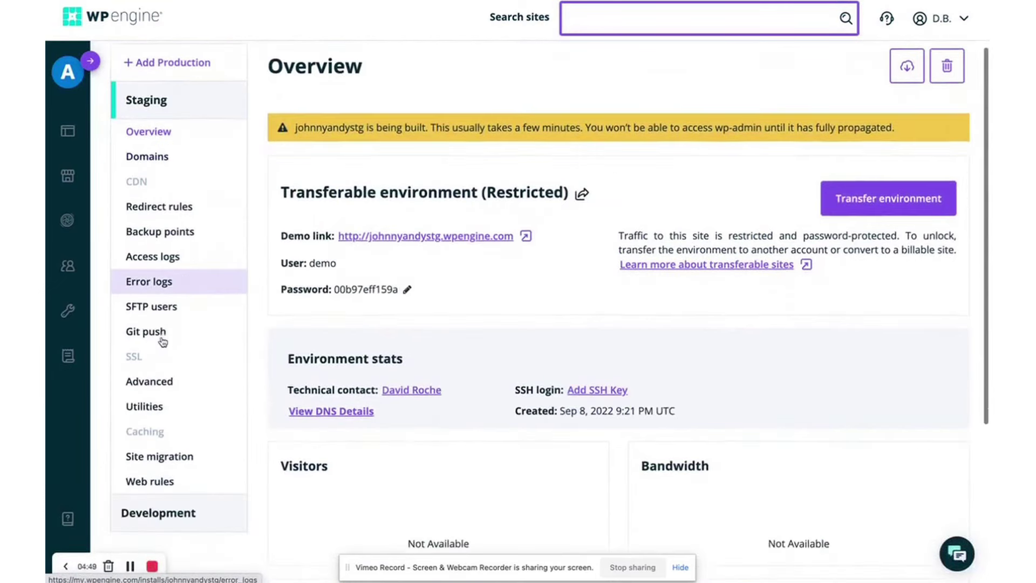
pyautogui.scroll(-2, 165, 367)
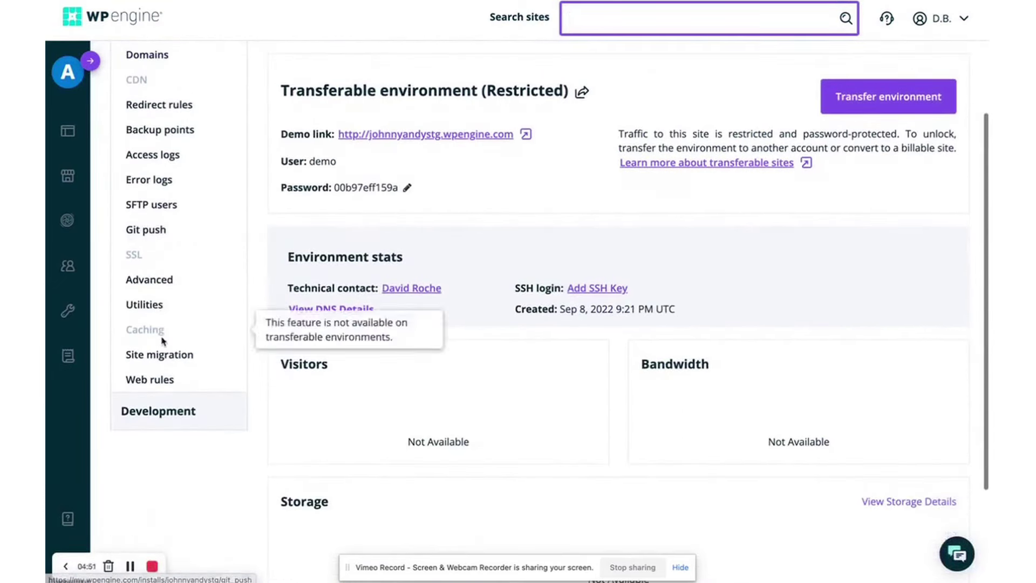
pyautogui.click(150, 361)
pyautogui.scroll(-4, 340, 311)
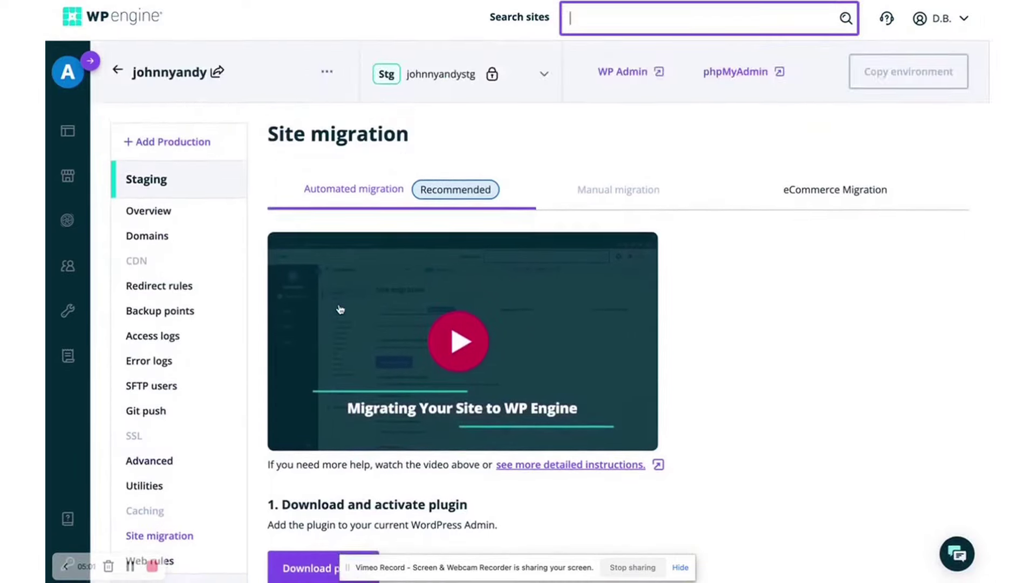
pyautogui.scroll(-4, 340, 310)
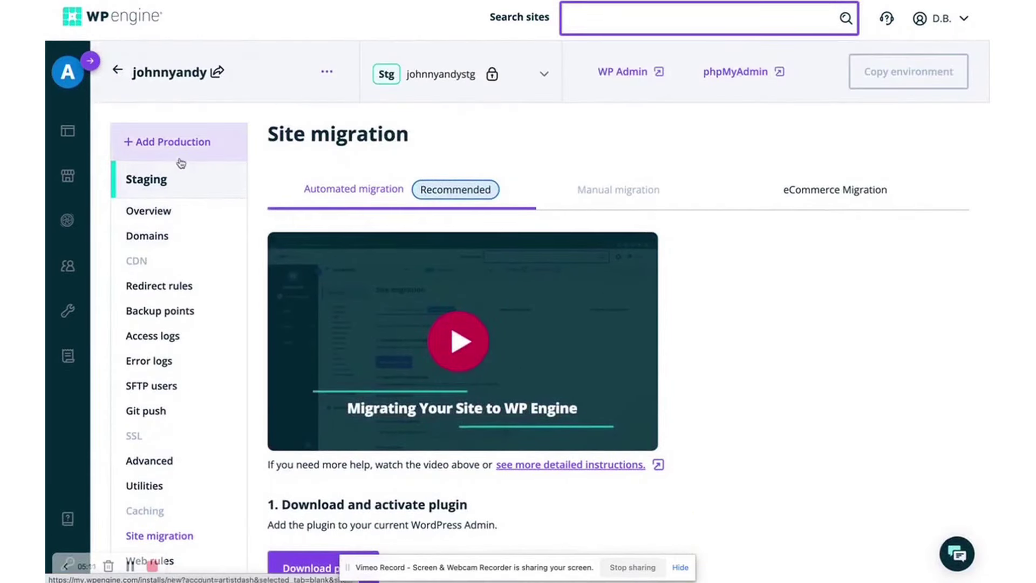
pyautogui.click(167, 142)
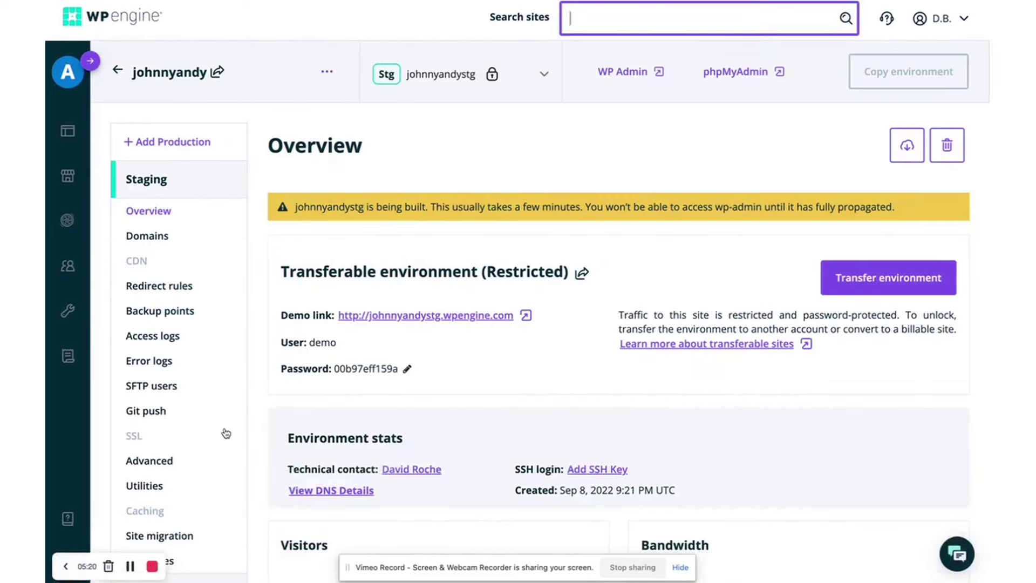
# Open the Local tool page, pick Mac in the download form, then close the form
pyautogui.click(90, 60)
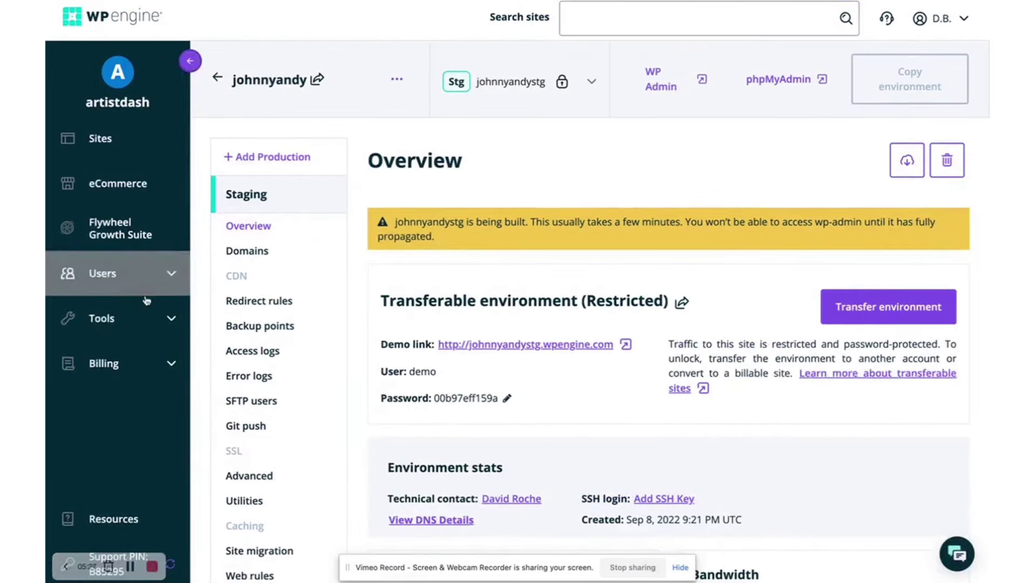
pyautogui.click(101, 318)
pyautogui.click(106, 389)
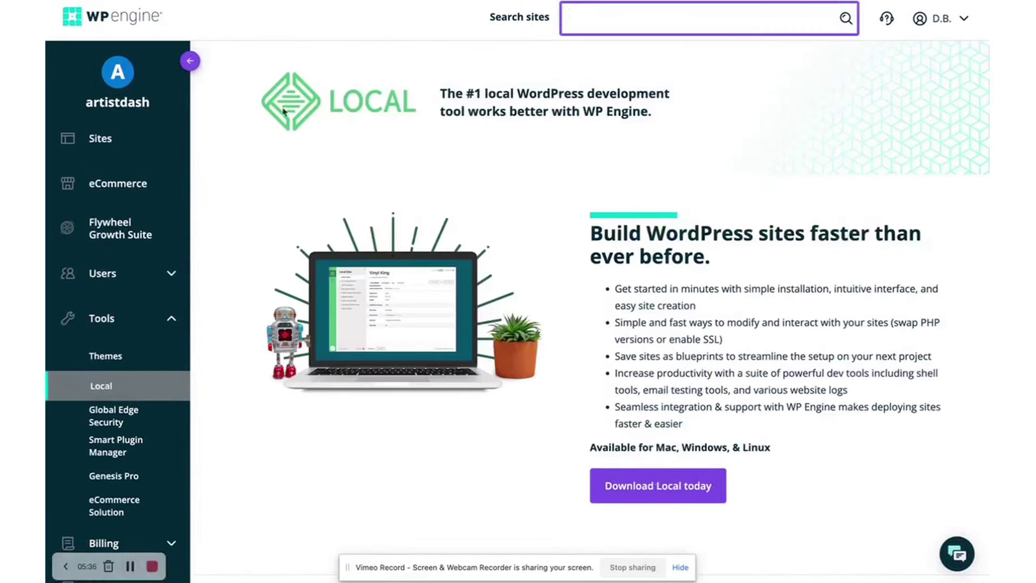
pyautogui.click(629, 482)
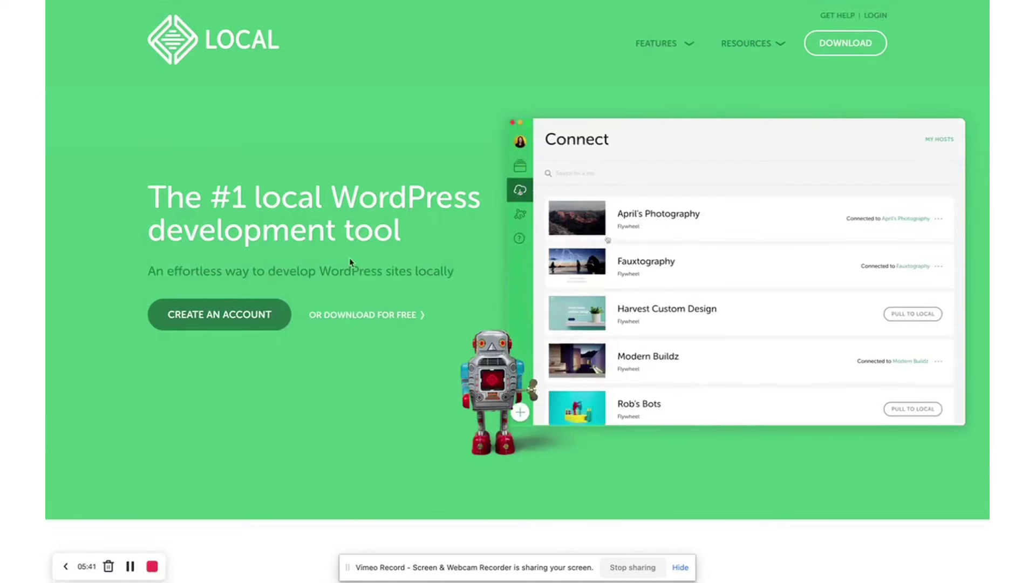
pyautogui.click(846, 43)
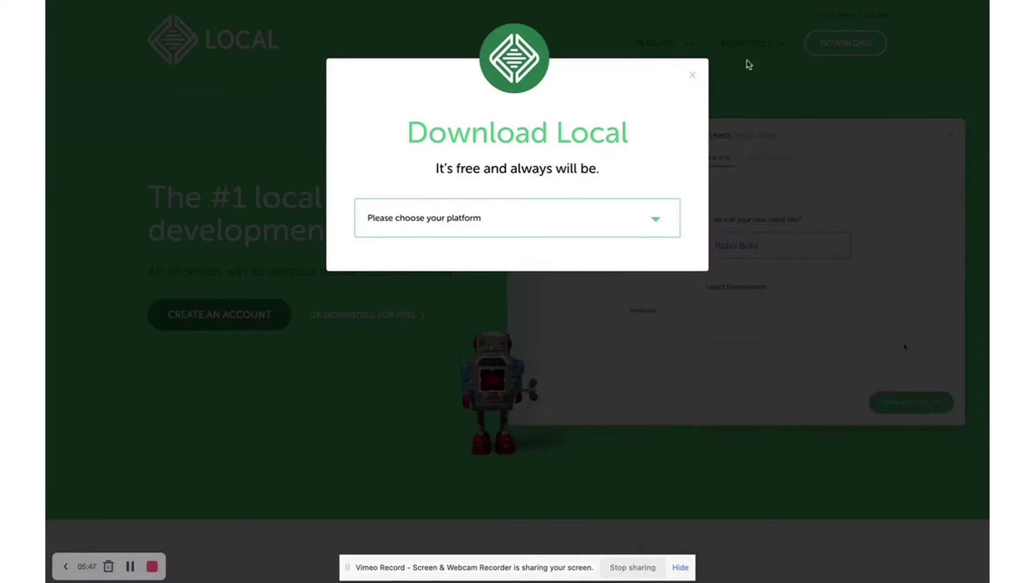
pyautogui.click(526, 221)
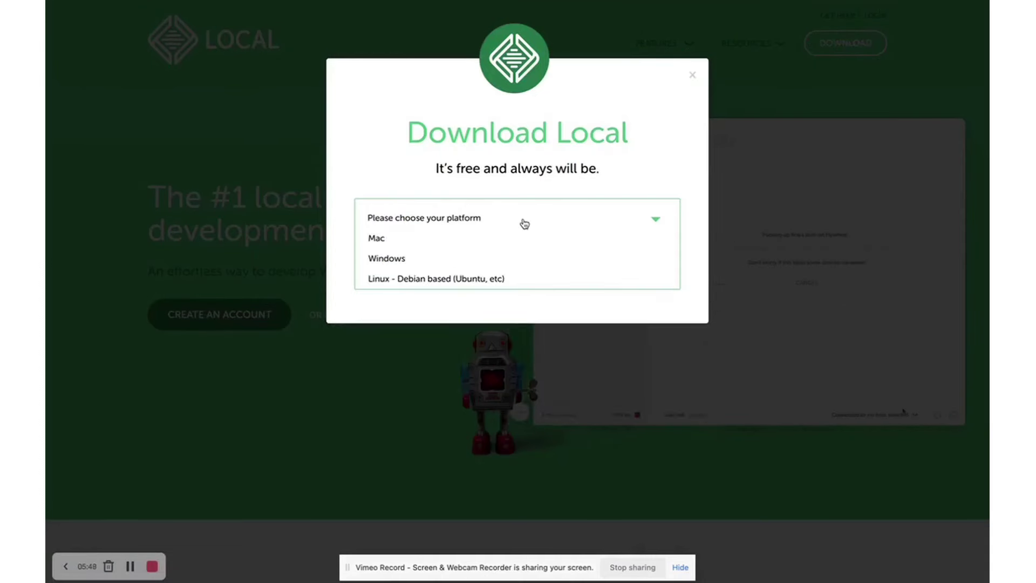
pyautogui.click(378, 238)
pyautogui.click(393, 268)
pyautogui.click(352, 330)
pyautogui.scroll(-1, 399, 370)
pyautogui.scroll(1, 399, 371)
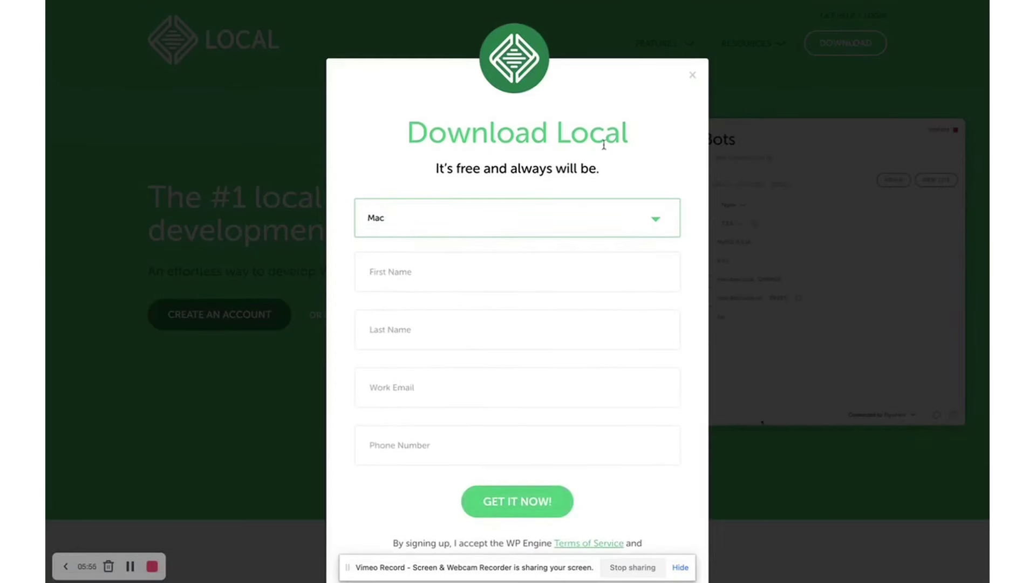
pyautogui.click(691, 79)
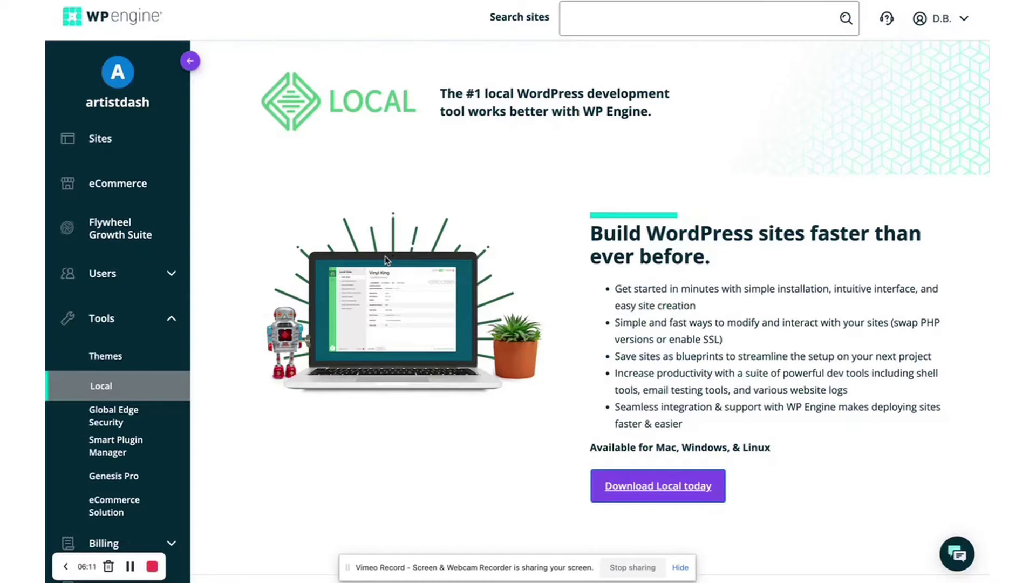
# Browse the Smart Plugin Manager page's licence count and the Genesis Pro page
pyautogui.click(125, 452)
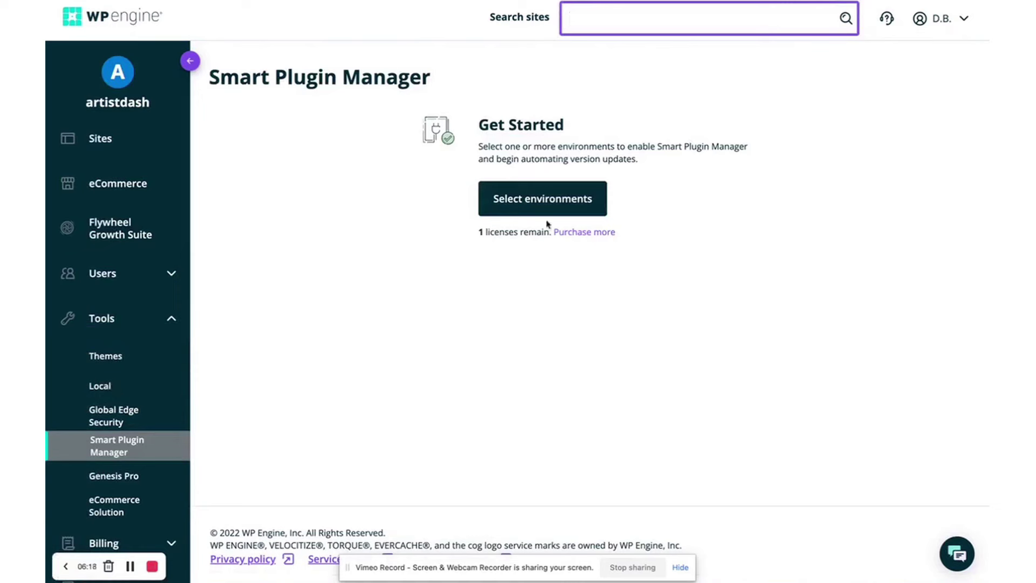
pyautogui.moveTo(477, 232); pyautogui.dragTo(557, 236)
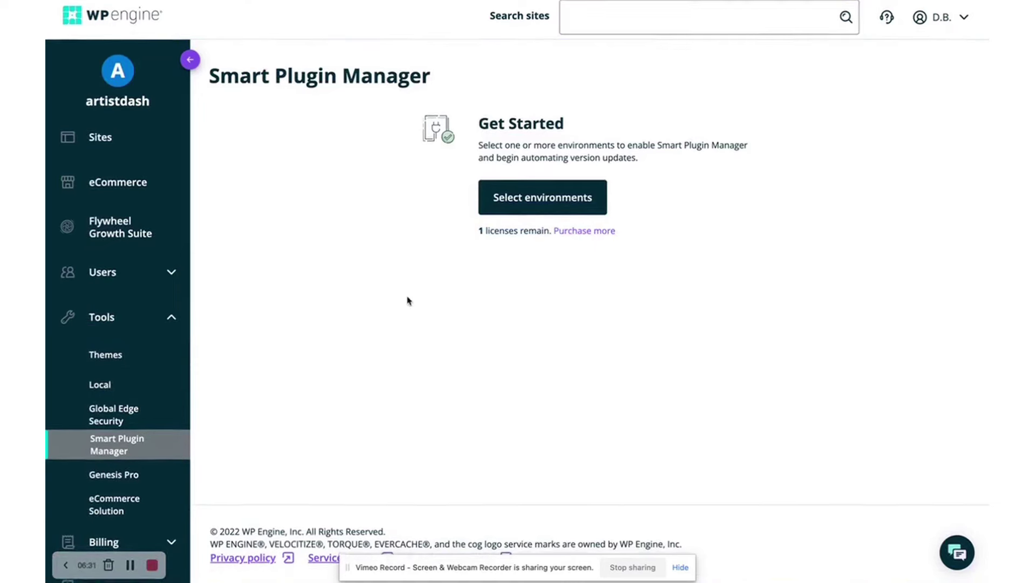
pyautogui.scroll(-2, 146, 363)
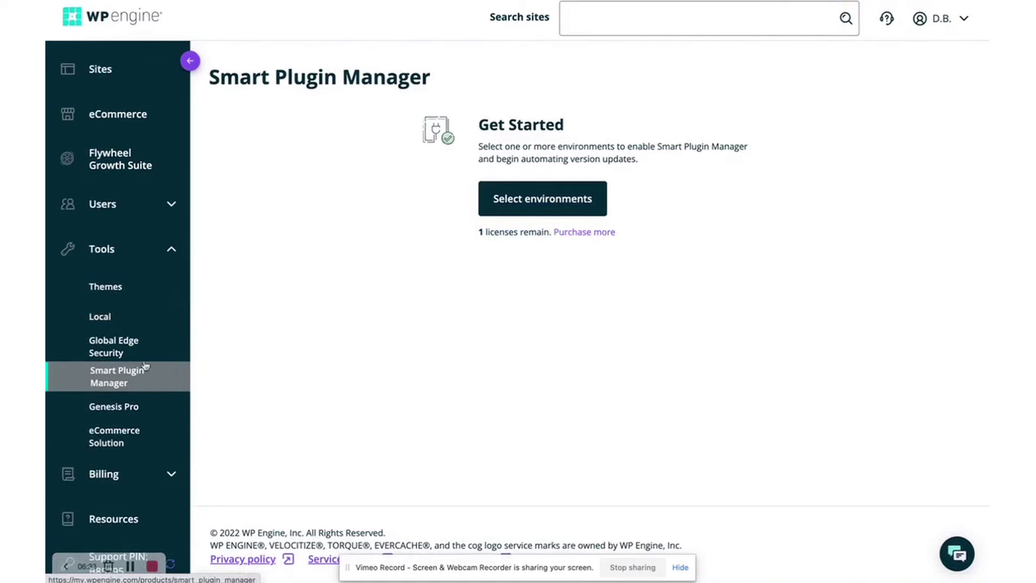
pyautogui.click(115, 405)
pyautogui.scroll(-3, 441, 333)
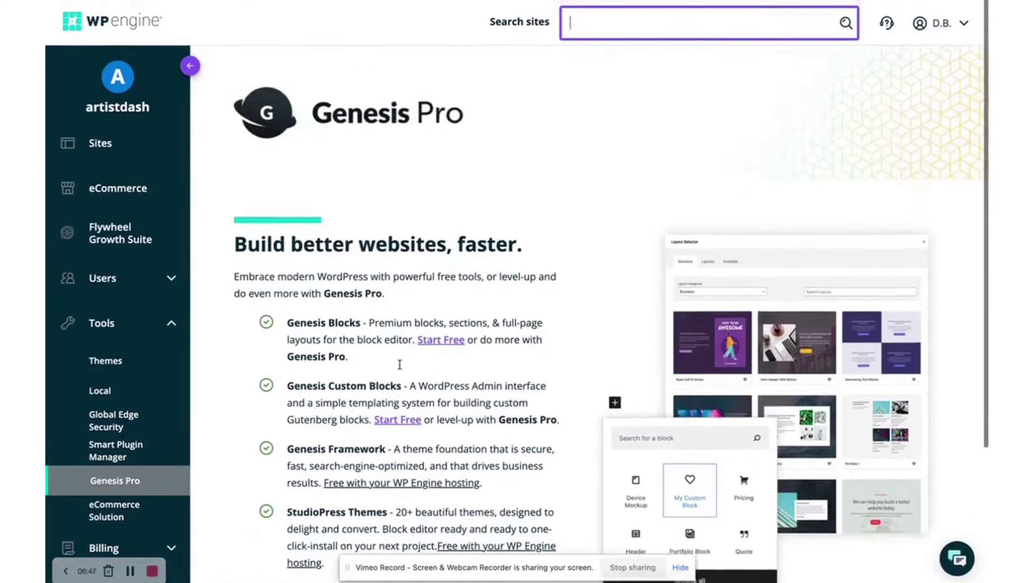
# Review the eCommerce Solution page's plan features, including Recommended by WooCommerce
pyautogui.click(115, 505)
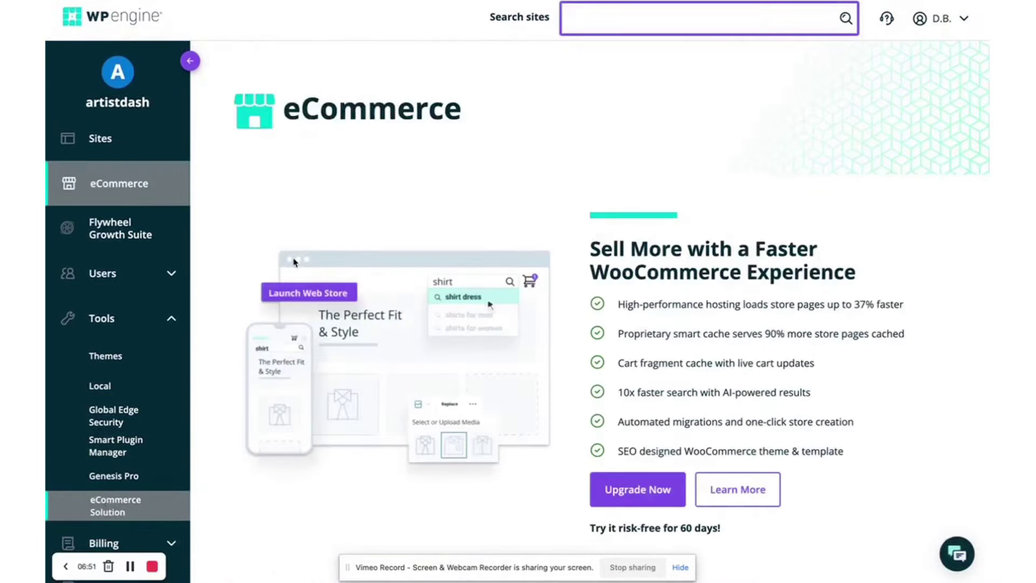
pyautogui.scroll(-10, 294, 263)
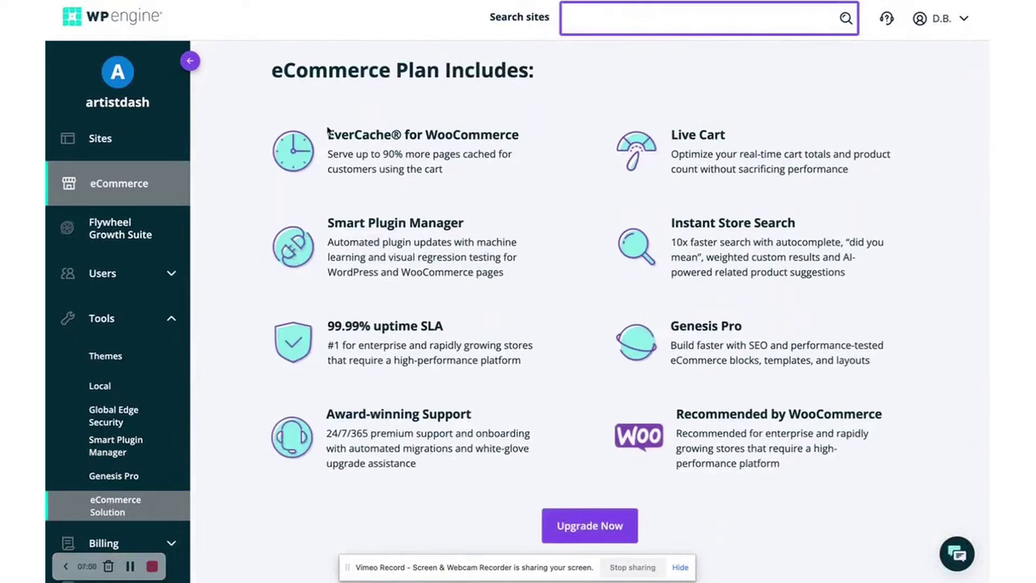
pyautogui.moveTo(327, 129); pyautogui.dragTo(837, 479)
pyautogui.moveTo(676, 409); pyautogui.dragTo(767, 440)
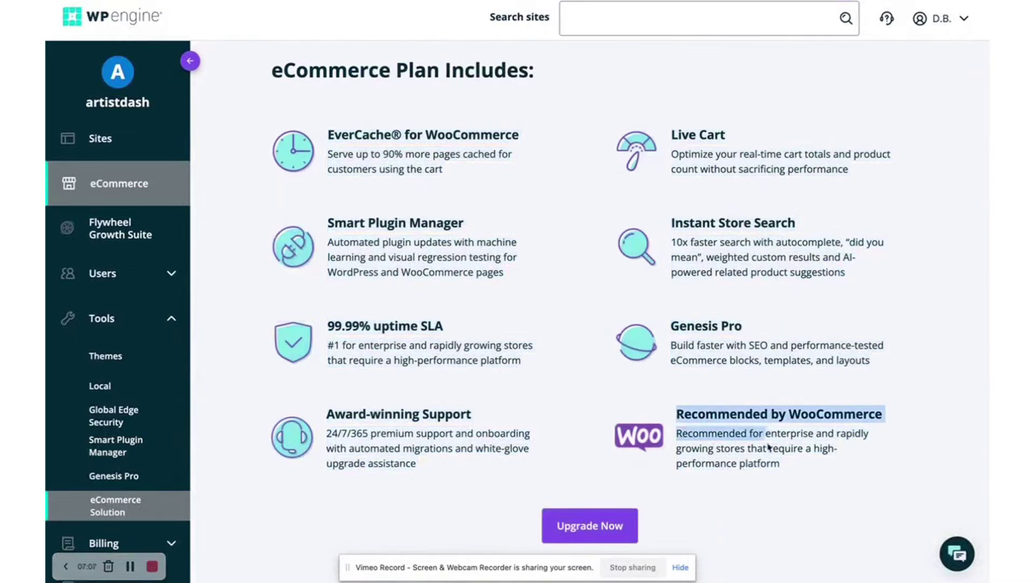
pyautogui.click(675, 322)
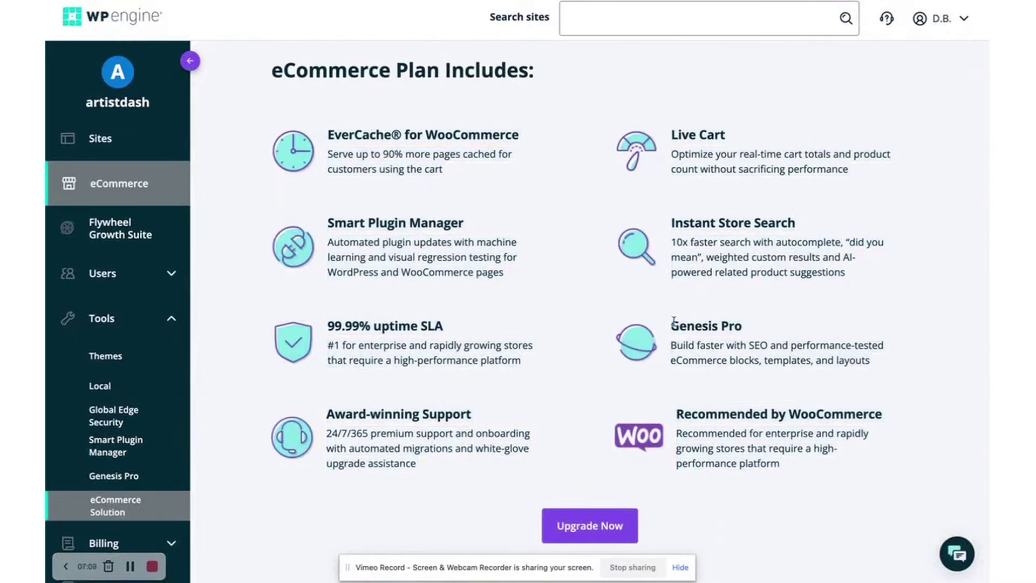
pyautogui.scroll(-3, 688, 290)
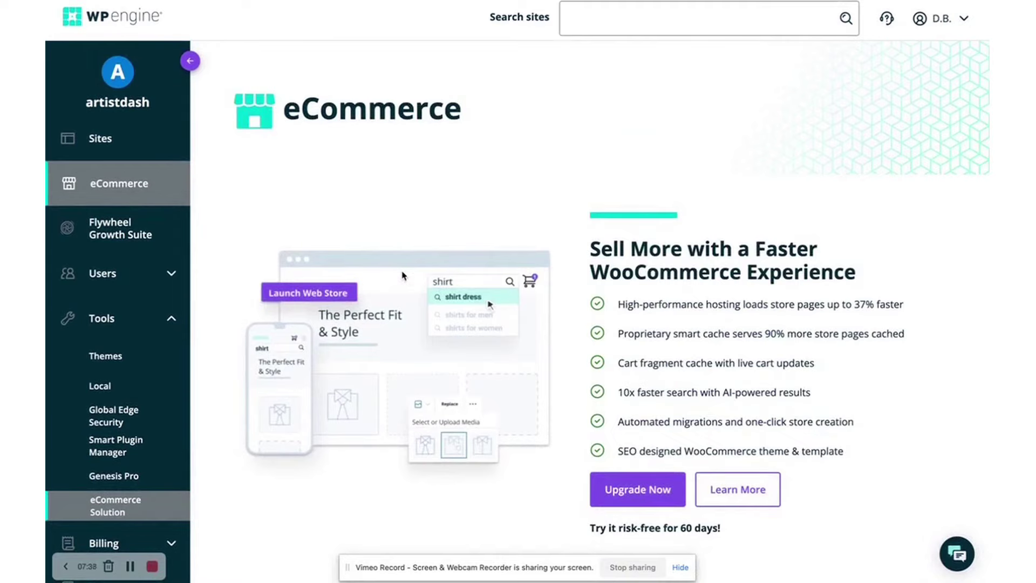
# Preview the Revolution Pro theme demo from the Themes catalogue
pyautogui.click(107, 356)
pyautogui.scroll(-3, 304, 203)
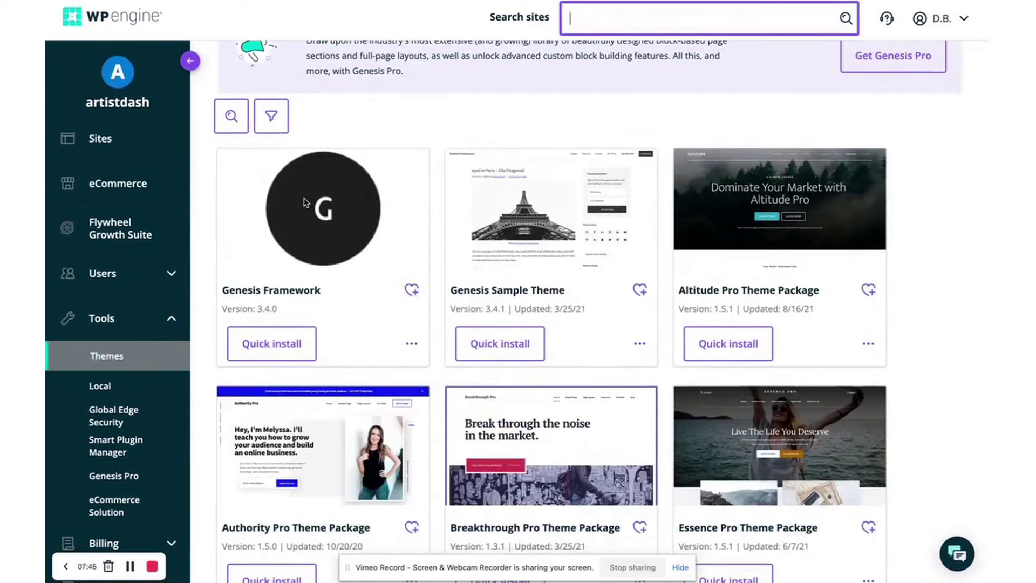
pyautogui.scroll(-8, 304, 202)
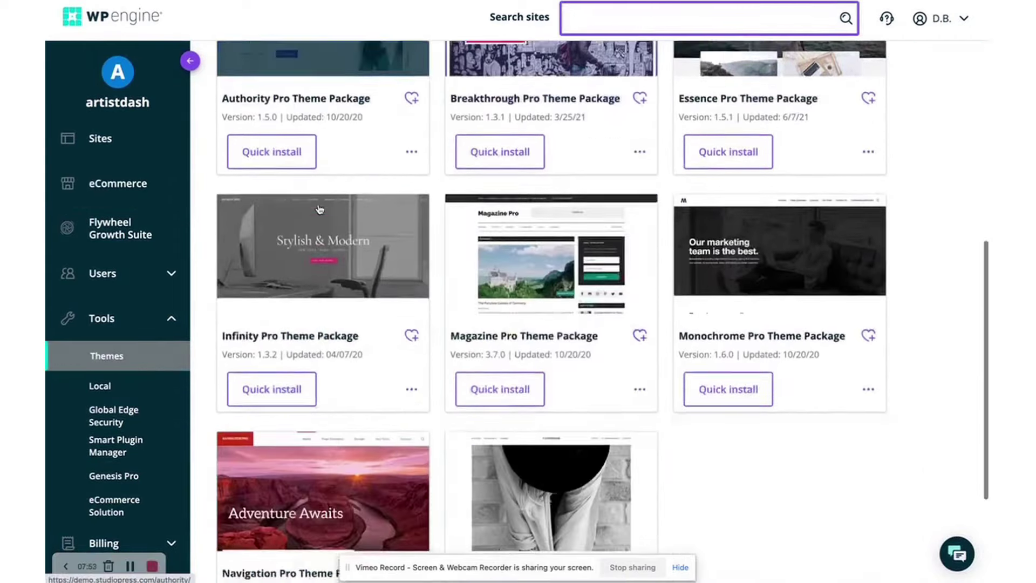
pyautogui.scroll(-4, 320, 209)
pyautogui.click(639, 433)
pyautogui.click(676, 447)
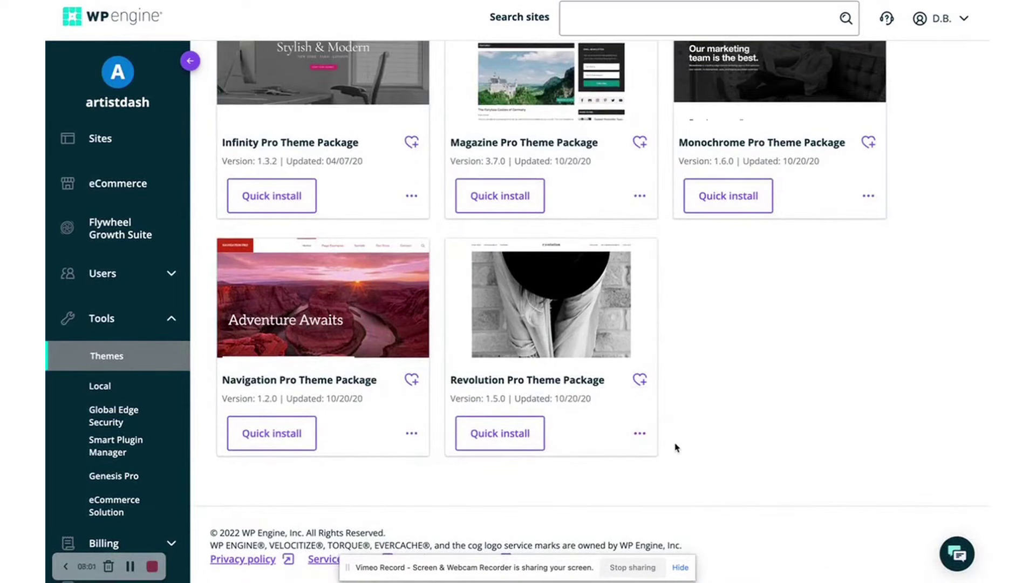
# Sort the demo shop's products by latest
pyautogui.click(712, 27)
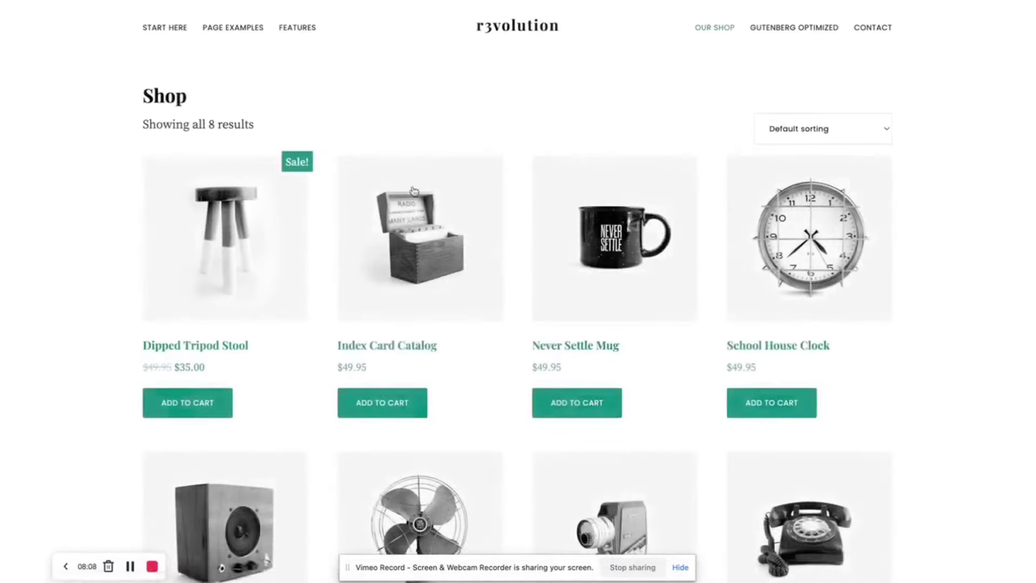
pyautogui.moveTo(291, 38)
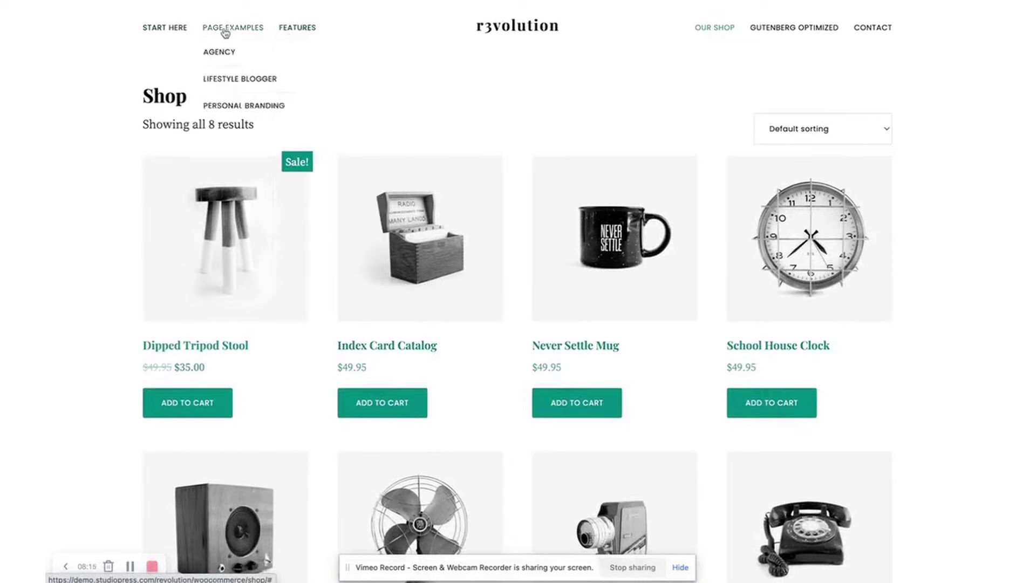
pyautogui.click(821, 130)
pyautogui.click(814, 170)
pyautogui.click(815, 129)
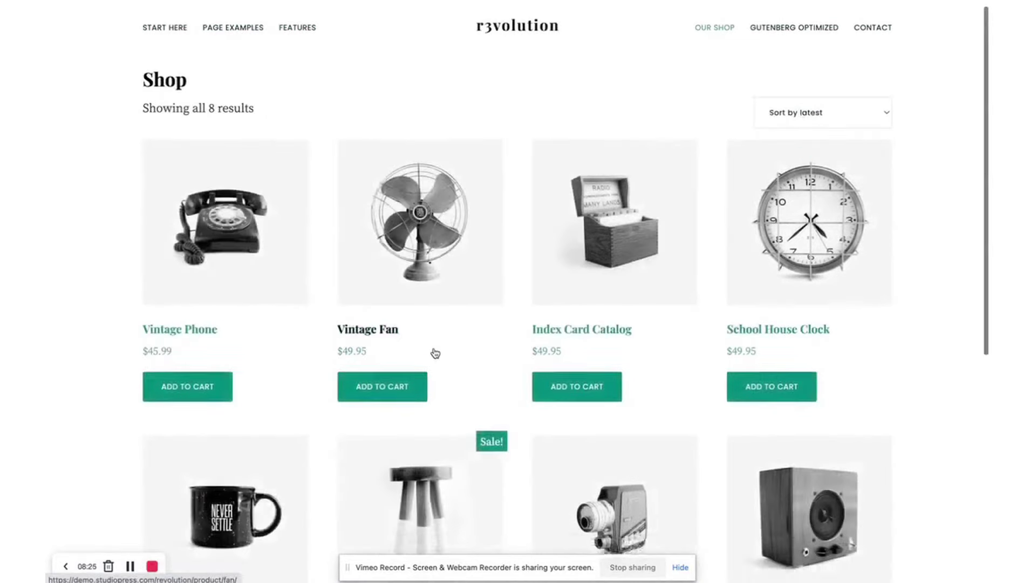
pyautogui.scroll(-8, 435, 353)
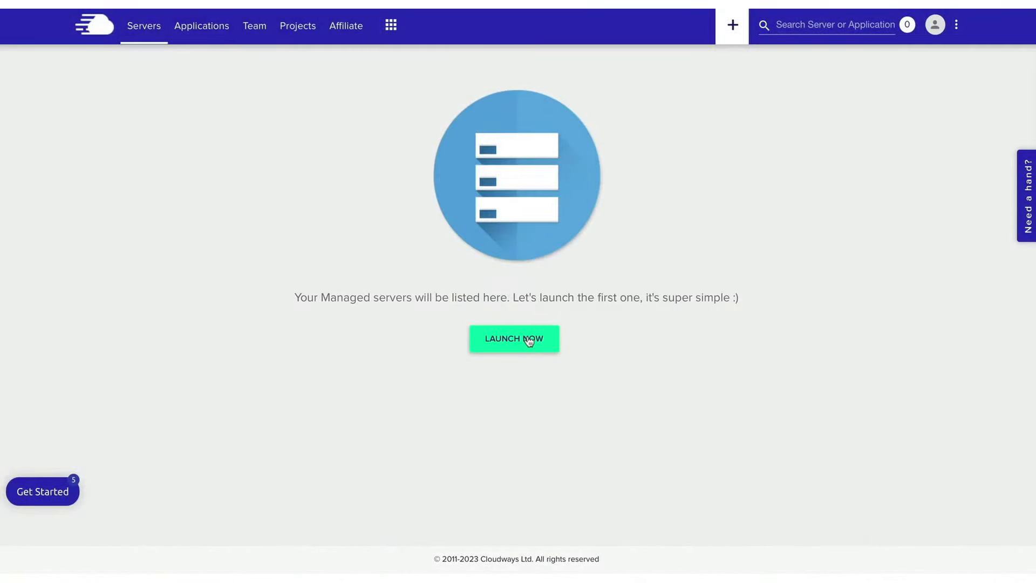
# Open the Deploy Your Managed Application form with WordPress Version 6.2.2 selected
pyautogui.click(531, 344)
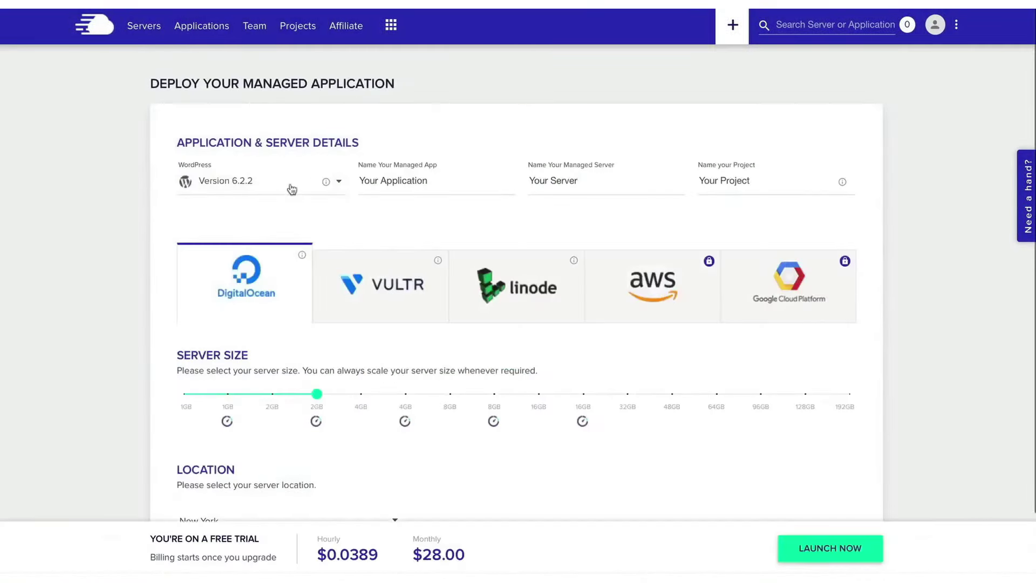
pyautogui.click(302, 190)
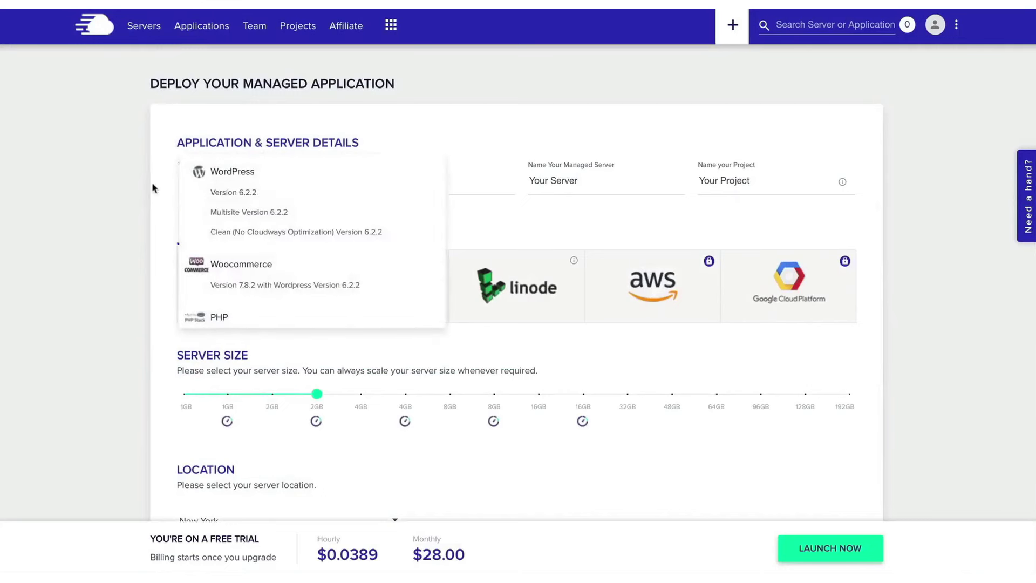
pyautogui.click(153, 187)
pyautogui.click(253, 187)
pyautogui.click(236, 194)
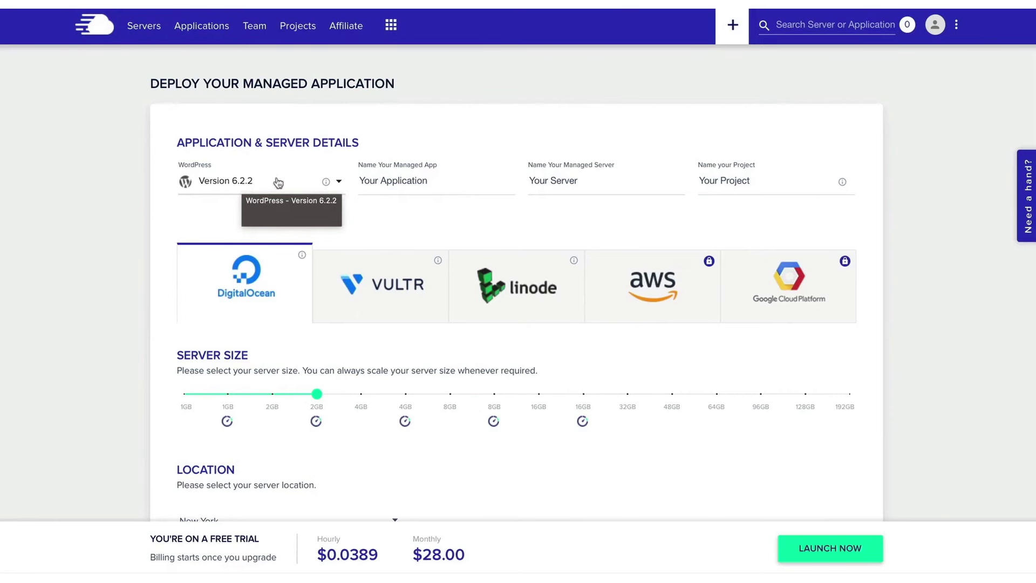
# Name the app 'Digital Algo Website', the server 'Digital Algo Server' and the project 'My Websites'
pyautogui.click(417, 181)
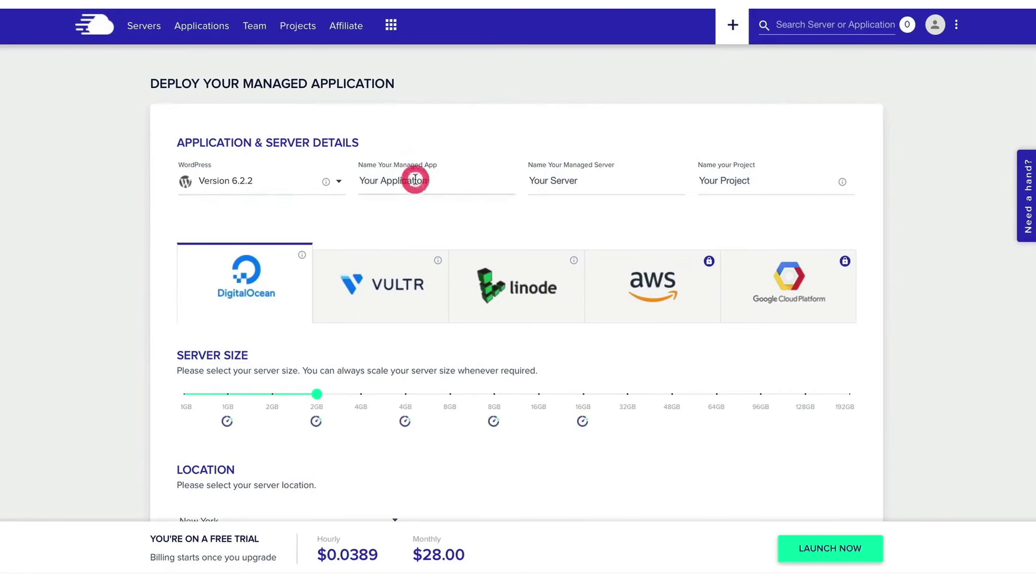
pyautogui.tripleClick(405, 186)
pyautogui.write('My Cl')
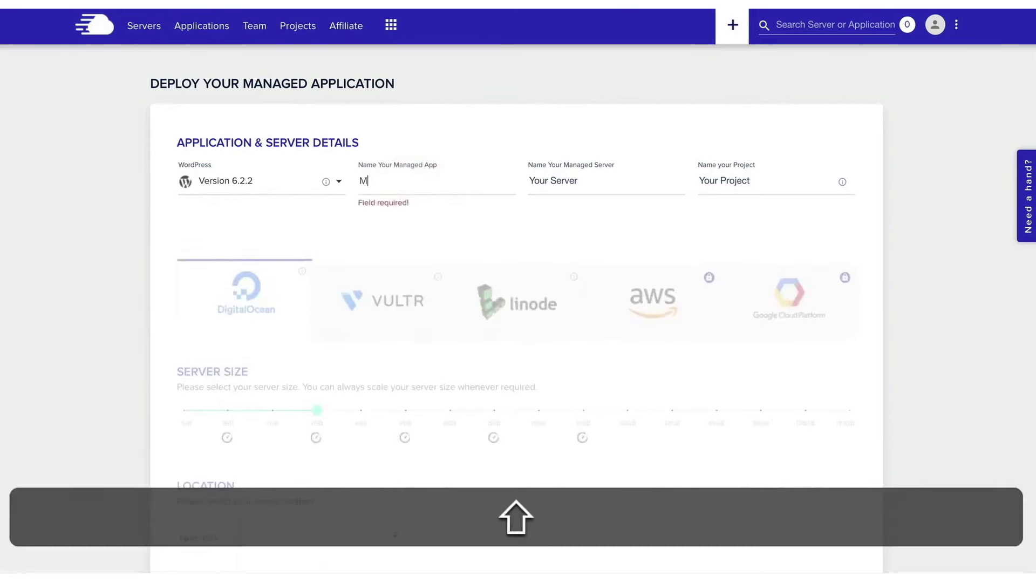
pyautogui.press('BackSpace')
pyautogui.press('BackSpace')
pyautogui.press('BackSpace')
pyautogui.press('BackSpace')
pyautogui.press('BackSpace')
pyautogui.write('Digital Alg')
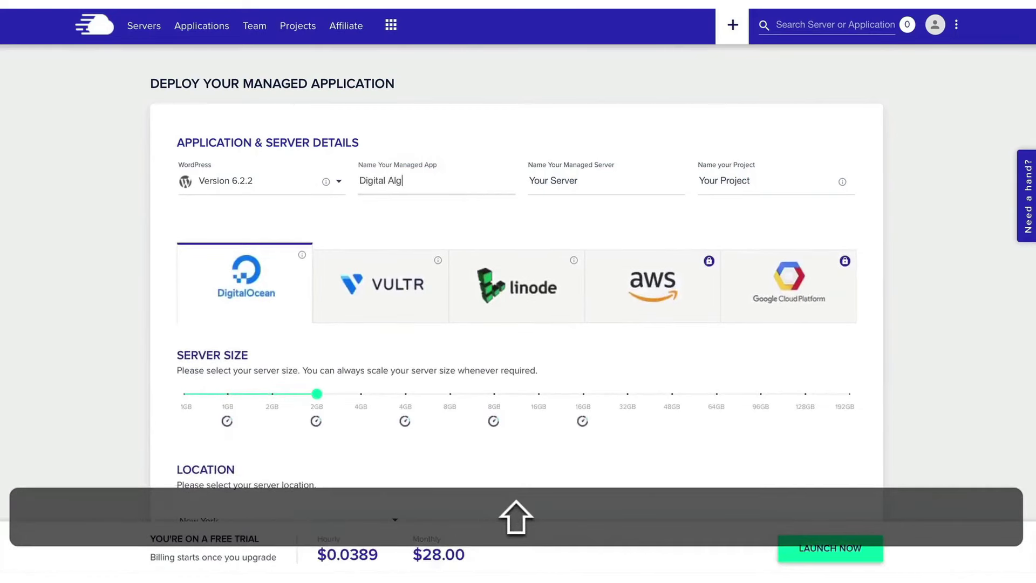
pyautogui.write('o Website')
pyautogui.click(566, 183)
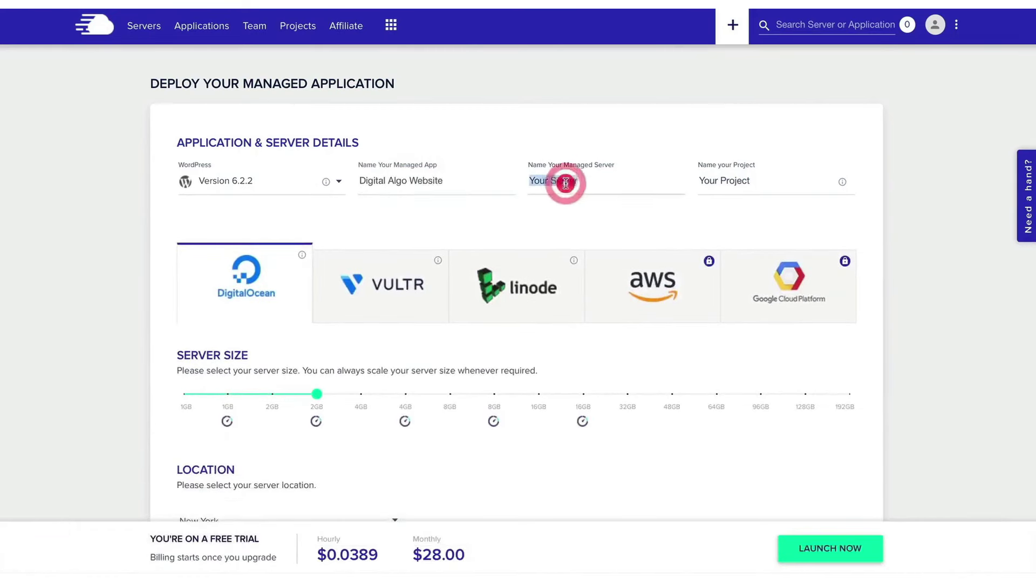
pyautogui.write('Digital Algo Server')
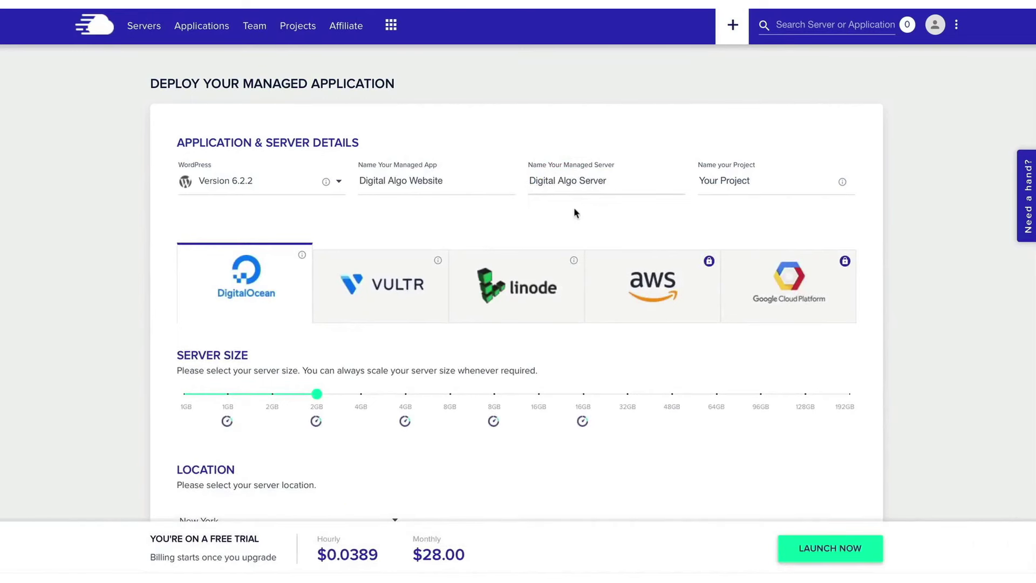
pyautogui.press('Tab')
pyautogui.write('My Websites')
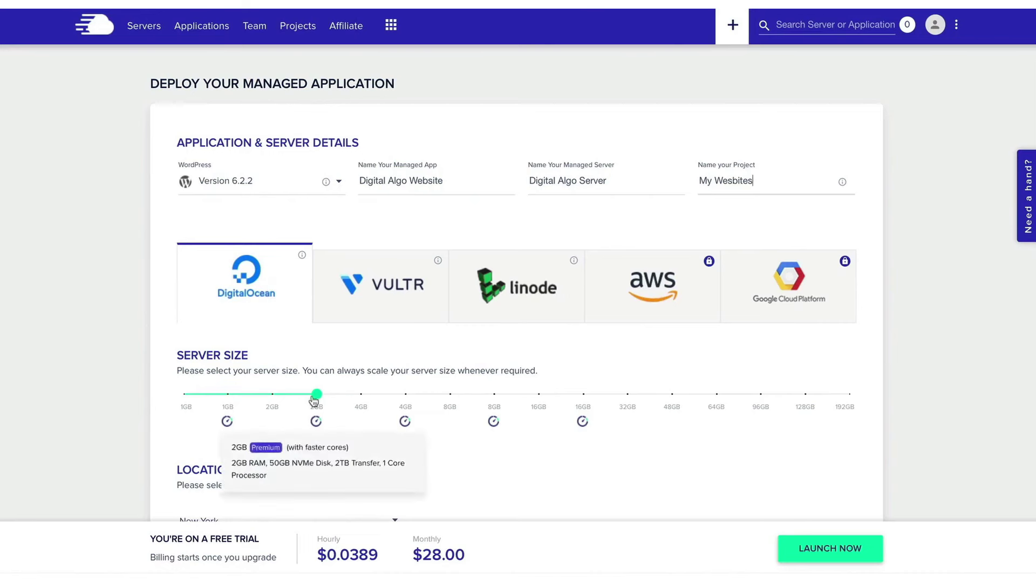
# Set the DigitalOcean server size to 2GB after previewing 4GB pricing
pyautogui.moveTo(316, 394); pyautogui.dragTo(318, 394)
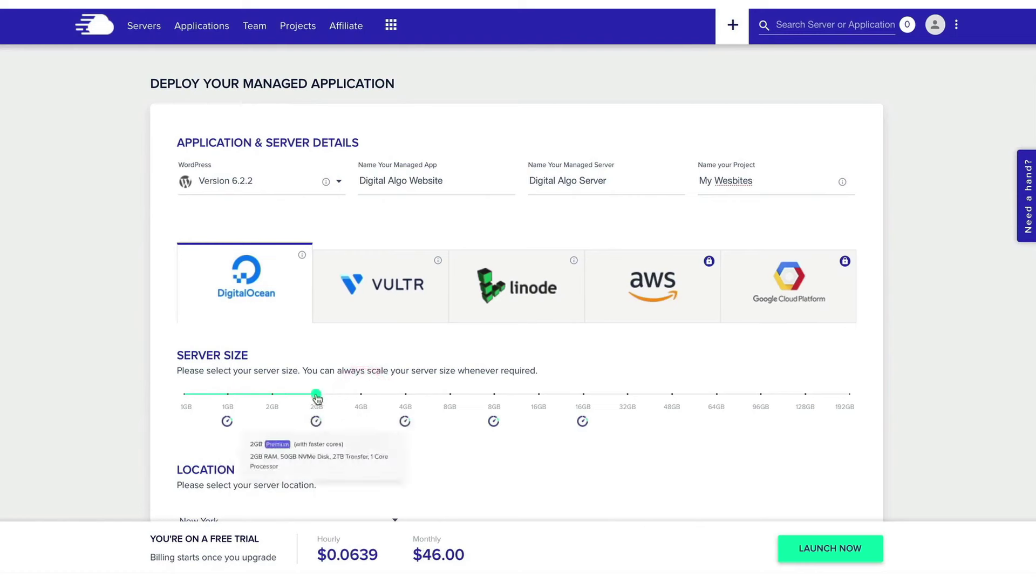
pyautogui.click(317, 393)
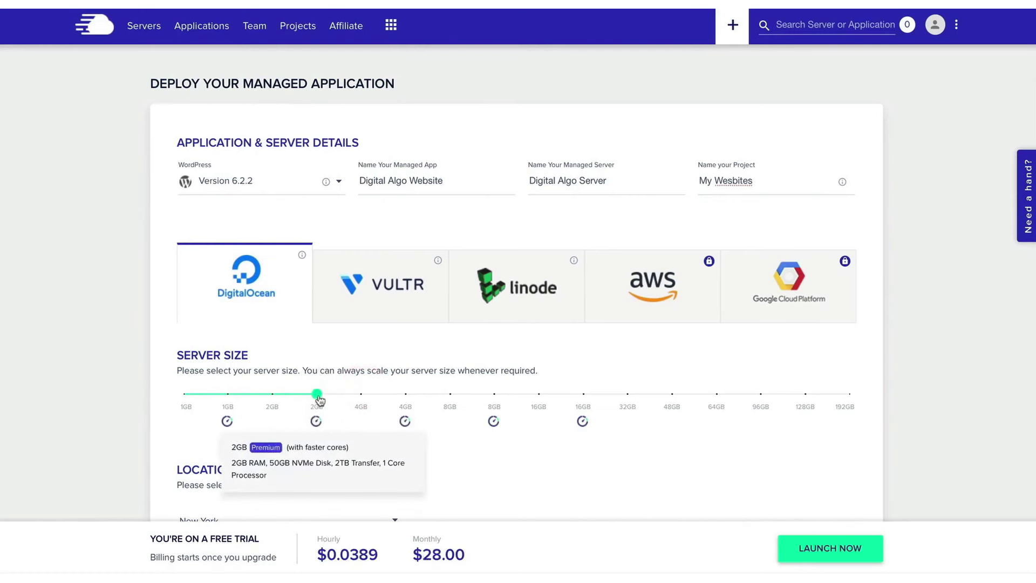
pyautogui.click(406, 394)
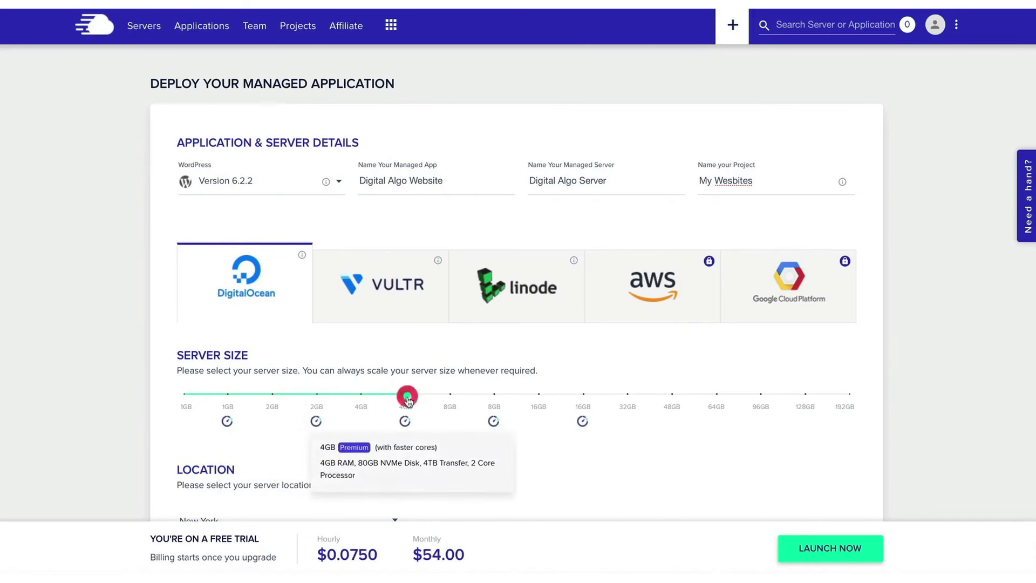
pyautogui.scroll(-1, 409, 401)
pyautogui.press('Left')
pyautogui.press('Left')
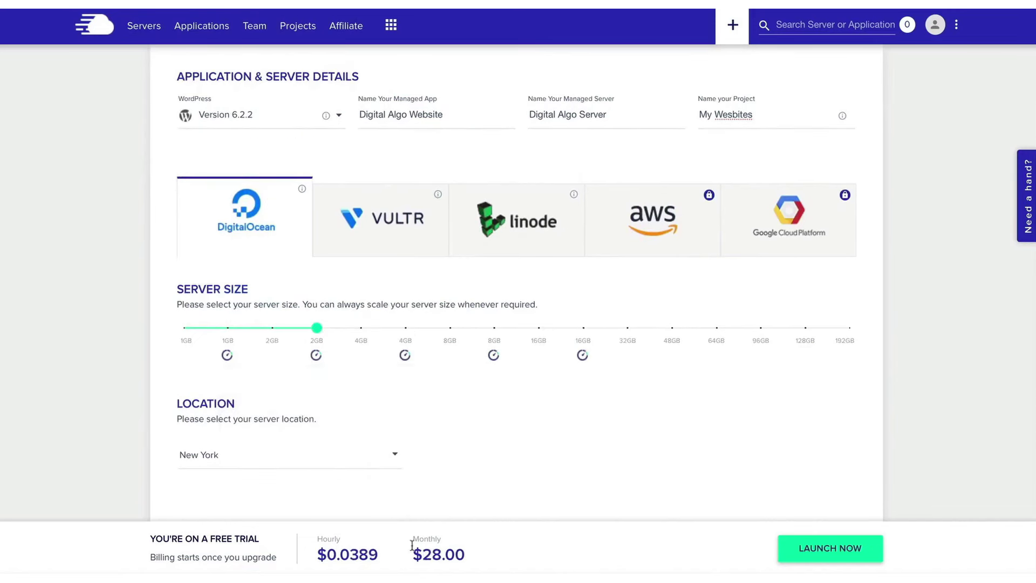
# Choose Bangalore as the server location
pyautogui.click(282, 455)
pyautogui.scroll(-3, 283, 456)
pyautogui.scroll(5, 282, 455)
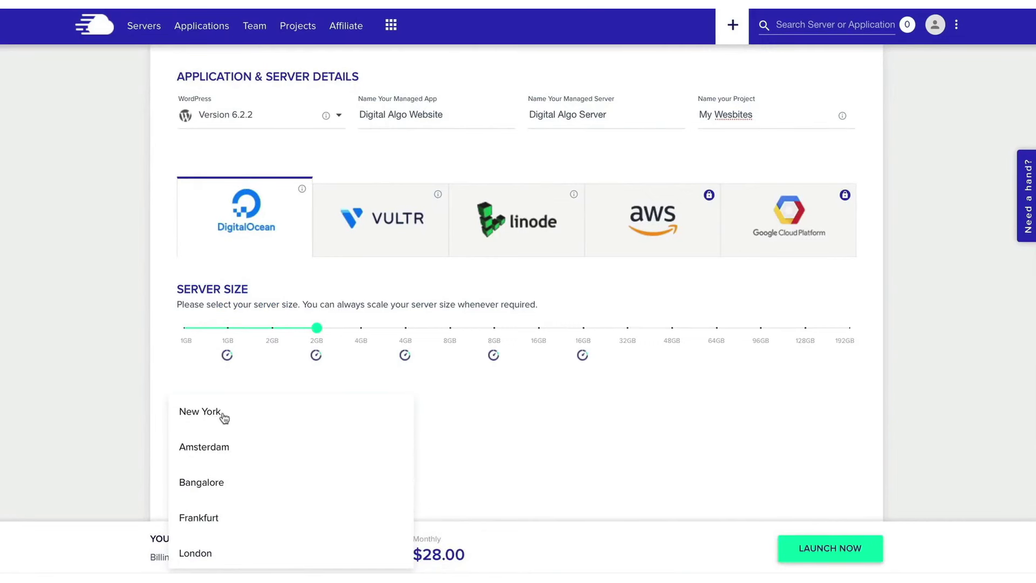
pyautogui.scroll(-1, 224, 482)
pyautogui.scroll(-3, 224, 453)
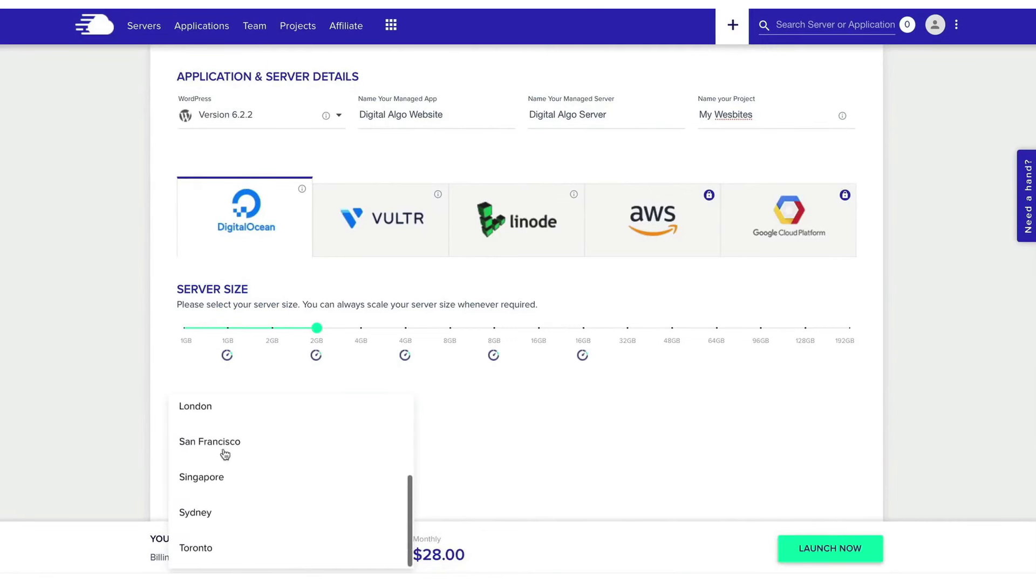
pyautogui.scroll(4, 236, 445)
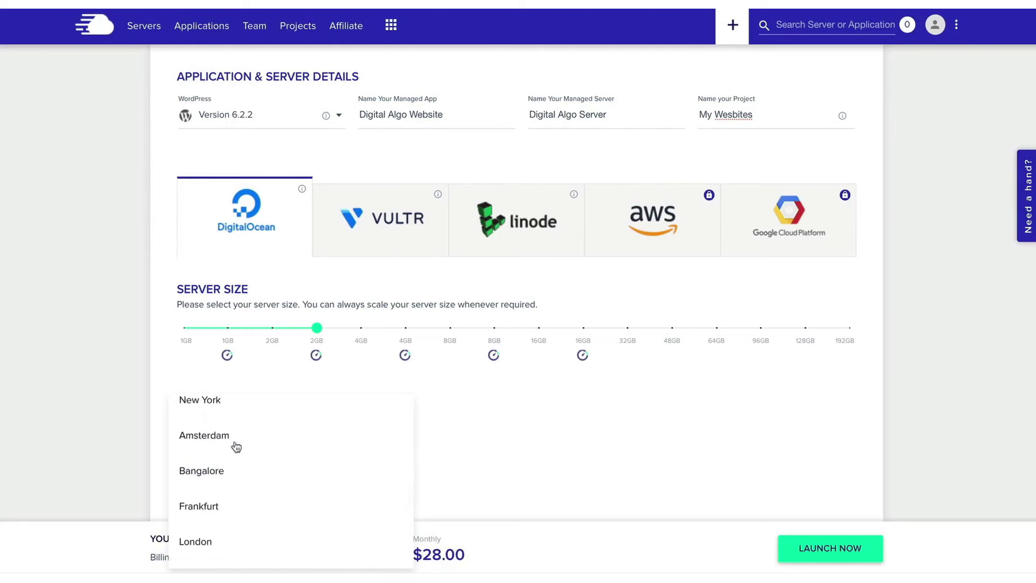
pyautogui.scroll(-4, 236, 446)
pyautogui.scroll(5, 259, 443)
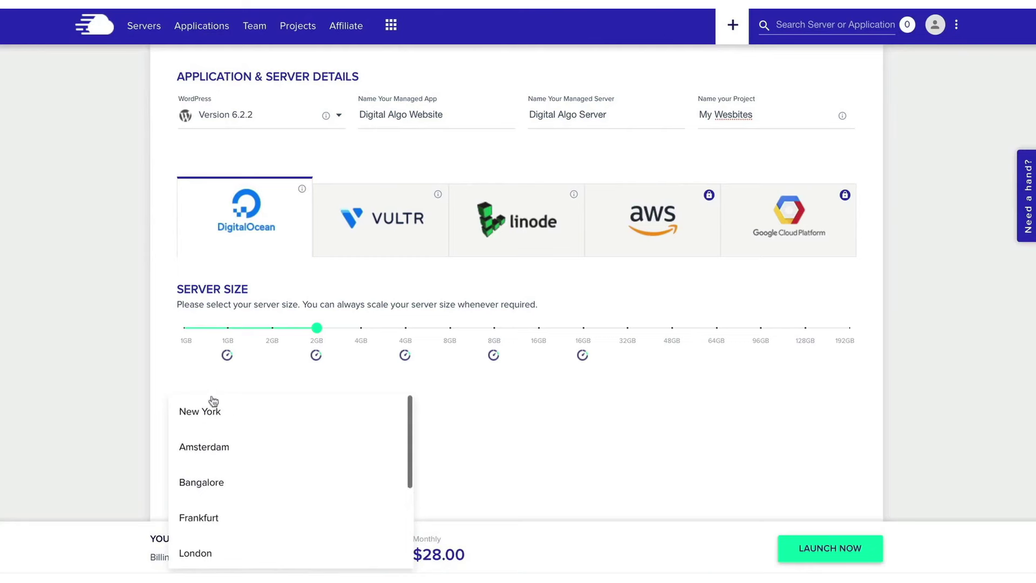
pyautogui.click(225, 486)
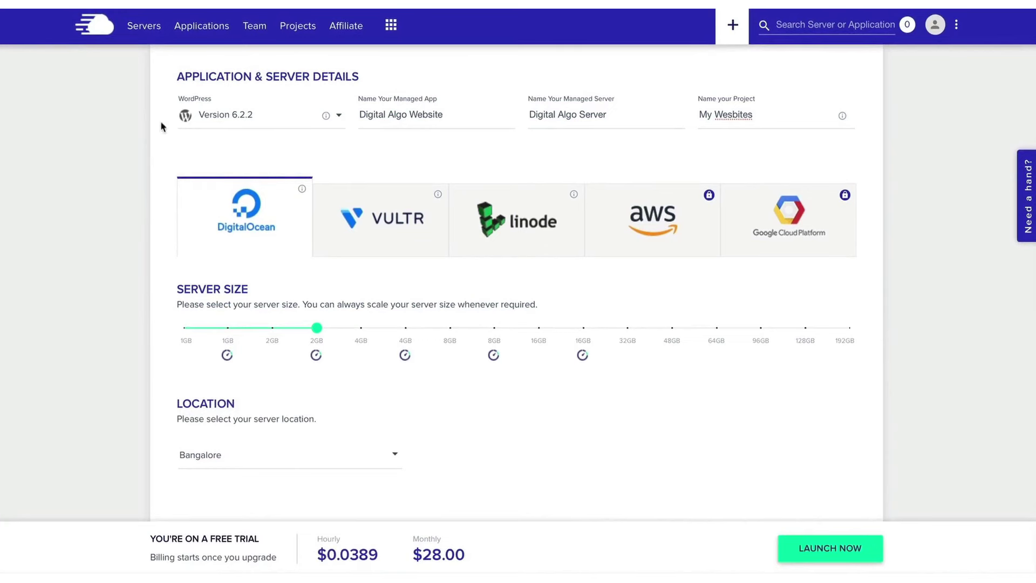
# Launch Digital Algo Server, then list its installed apps, showing Digital Algo Website
pyautogui.click(831, 548)
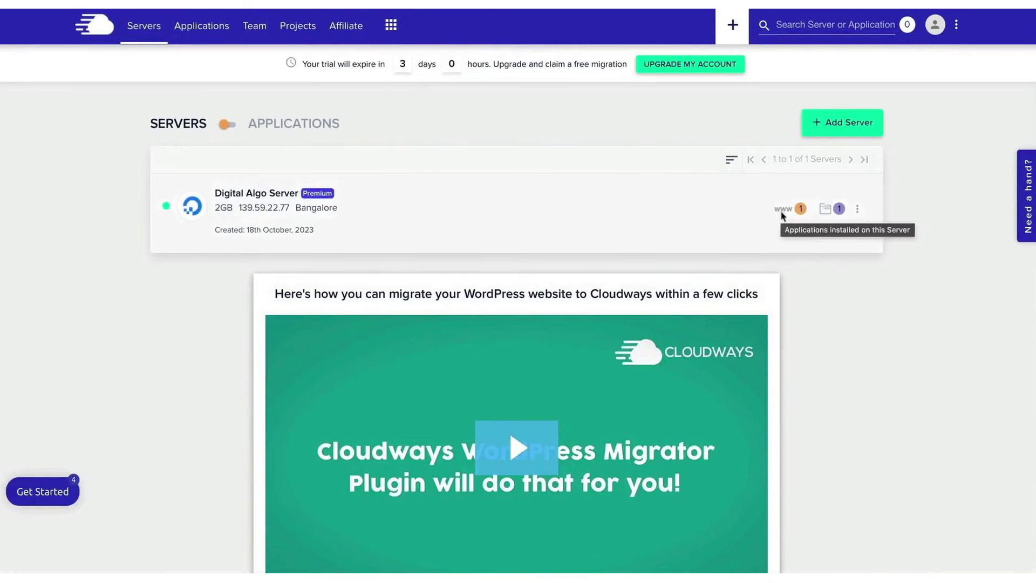
pyautogui.click(295, 28)
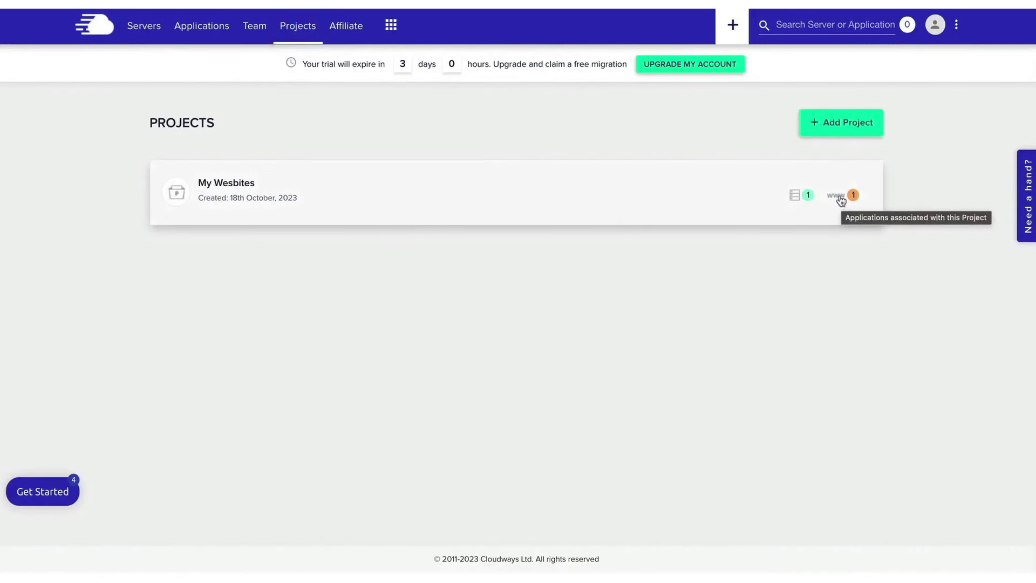
pyautogui.click(147, 28)
pyautogui.click(788, 212)
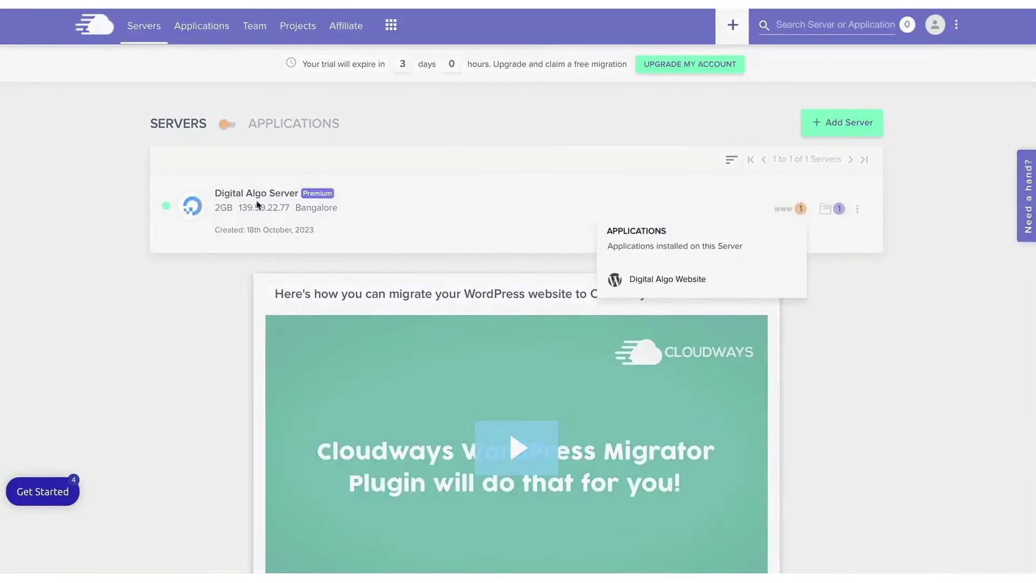
# Open the Digital Algo Website app and its domain management settings
pyautogui.click(661, 280)
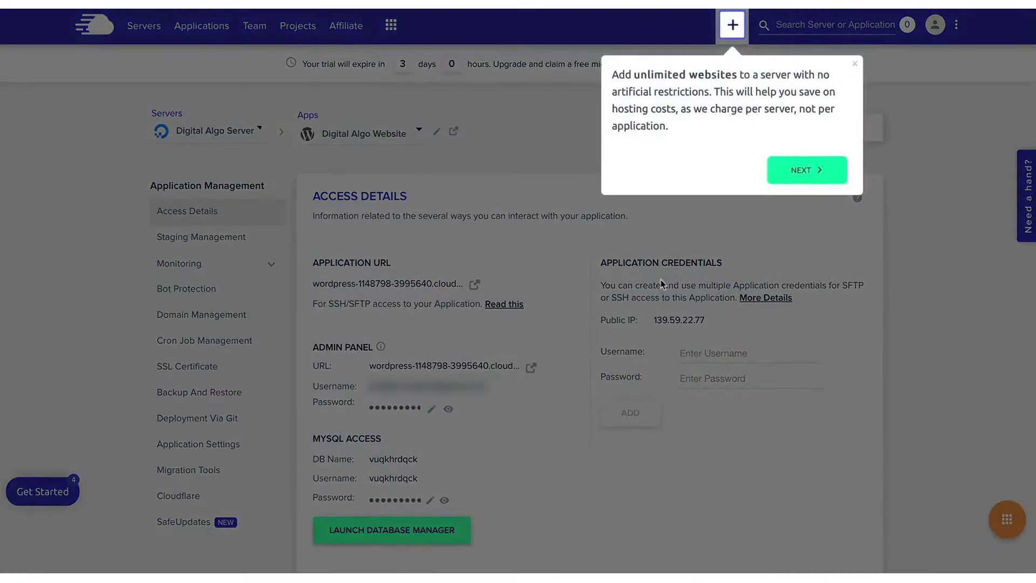
pyautogui.click(660, 280)
pyautogui.scroll(-1, 209, 262)
pyautogui.click(218, 261)
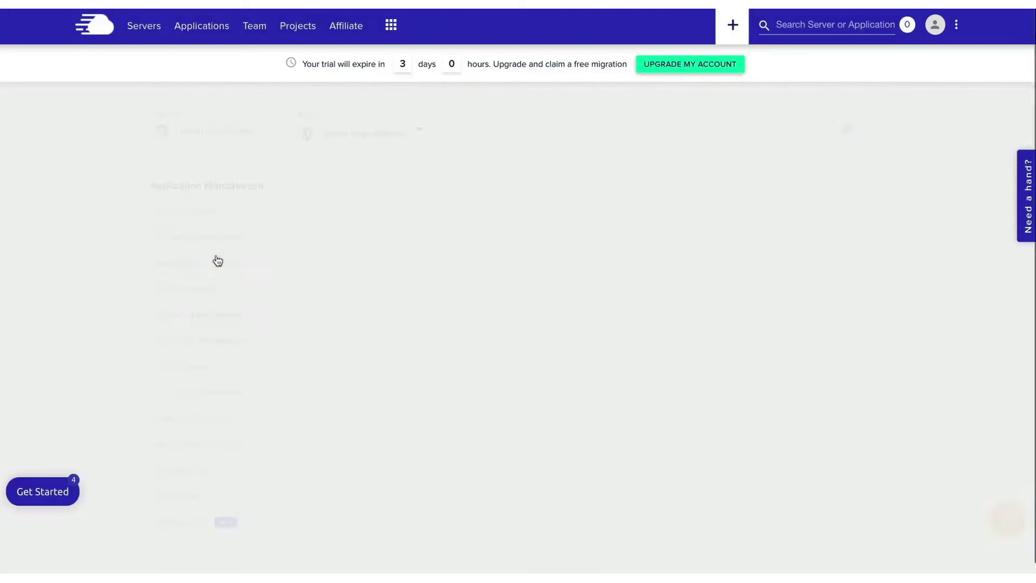
pyautogui.click(820, 309)
pyautogui.click(398, 302)
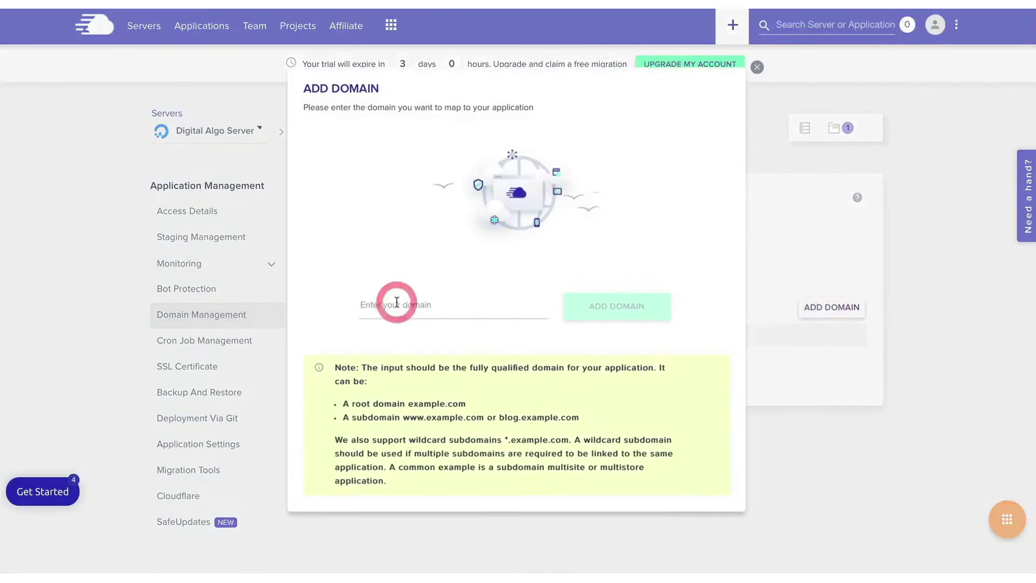
# Install a Let's Encrypt SSL certificate for domain digitalalgoridm.com
pyautogui.click(259, 369)
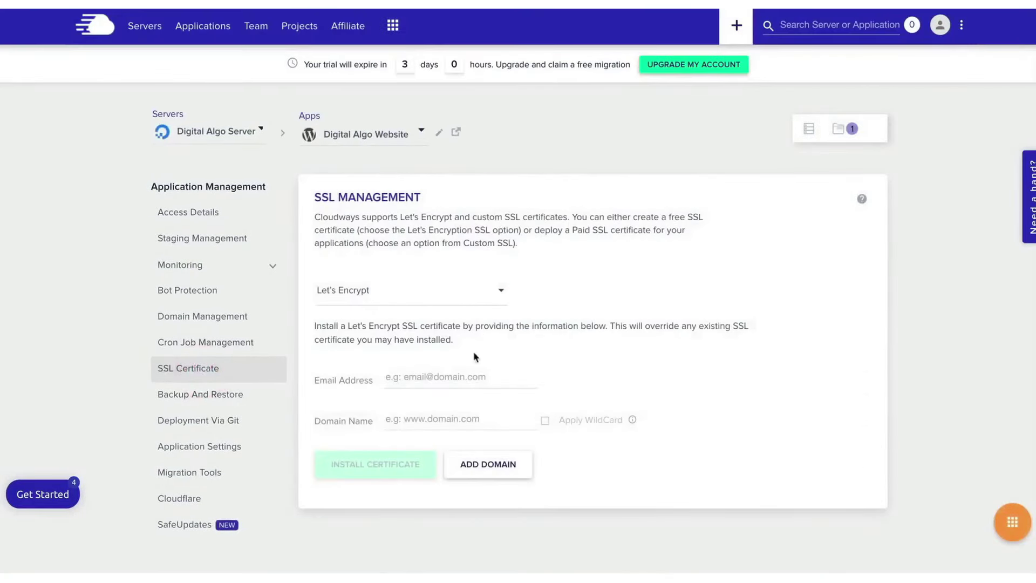
pyautogui.click(467, 376)
pyautogui.press('BackSpace')
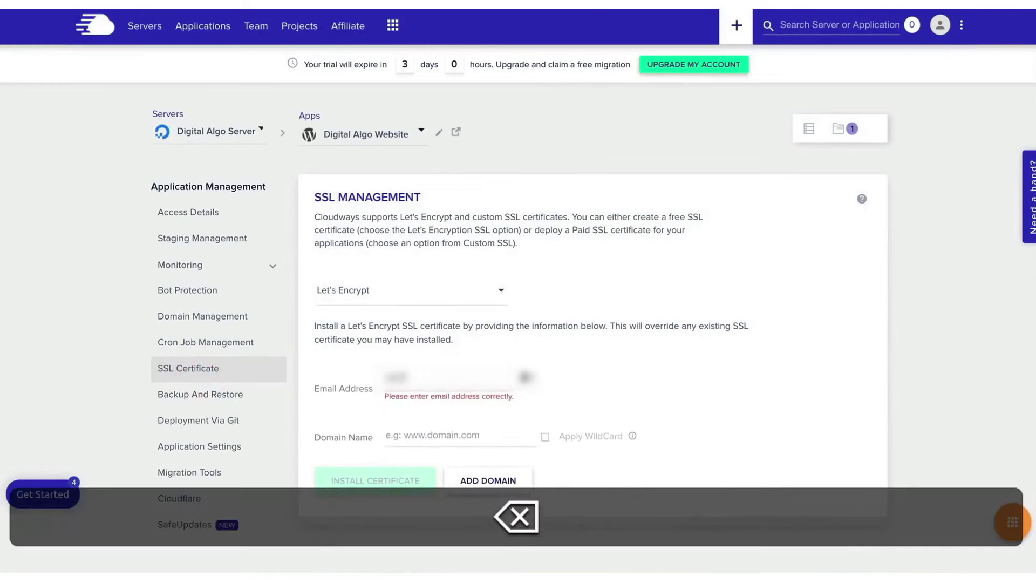
pyautogui.write('digitalalgoridm.com')
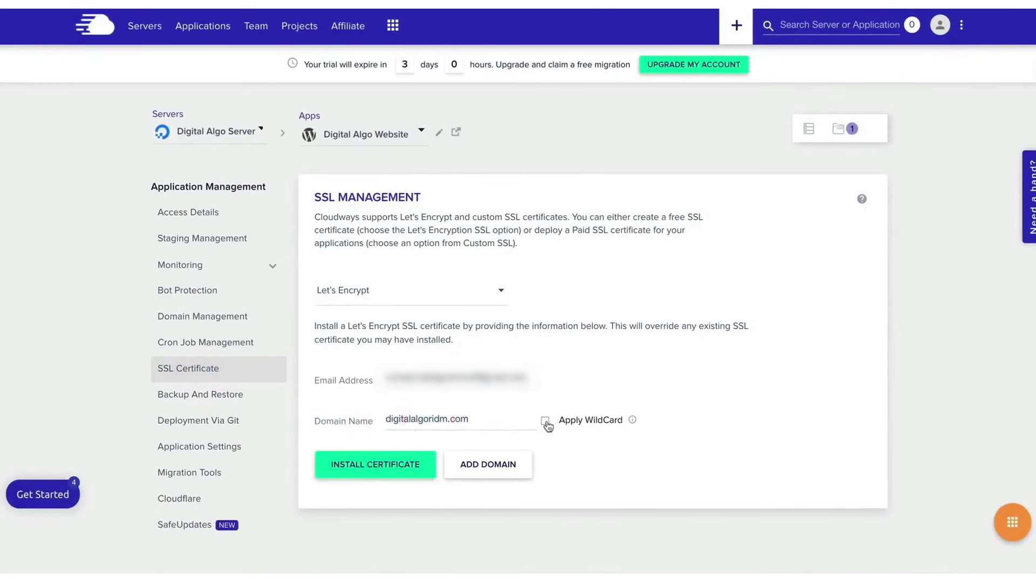
pyautogui.click(410, 466)
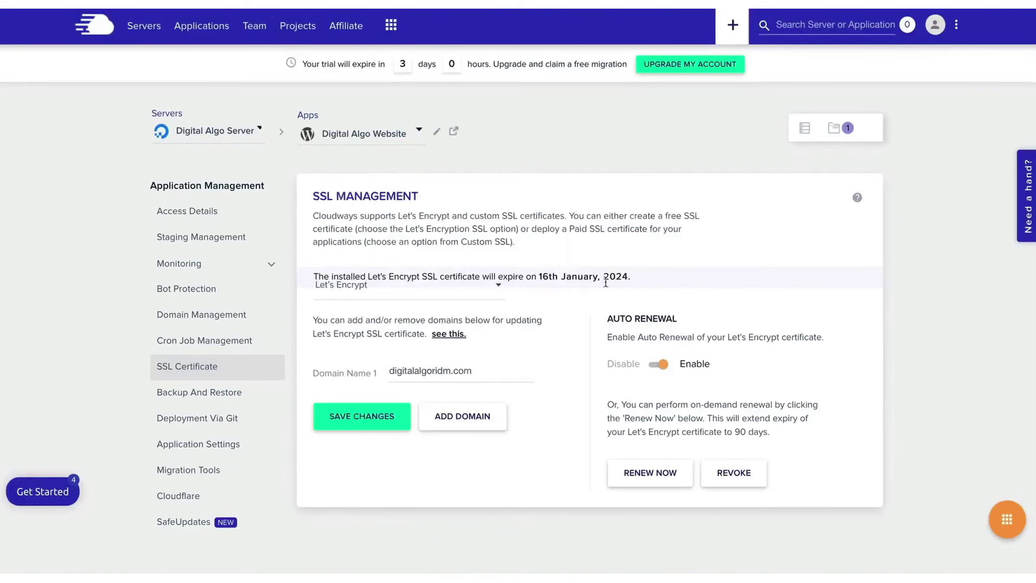
pyautogui.tripleClick(410, 216)
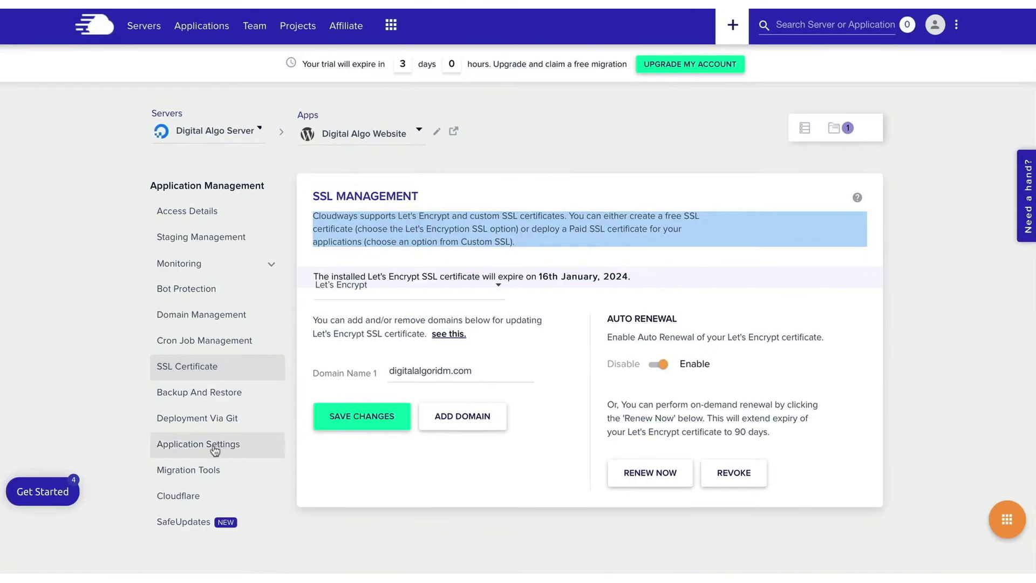
pyautogui.click(217, 445)
# Review the Application Settings toggles, then view Access Details with URL digitalalgoridm.com
pyautogui.scroll(-6, 477, 379)
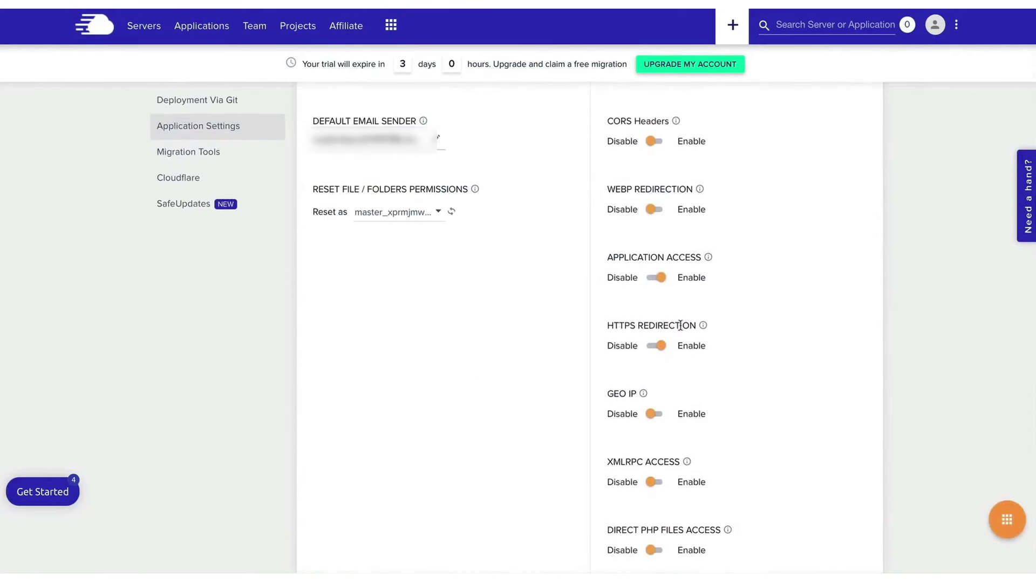
pyautogui.scroll(6, 798, 324)
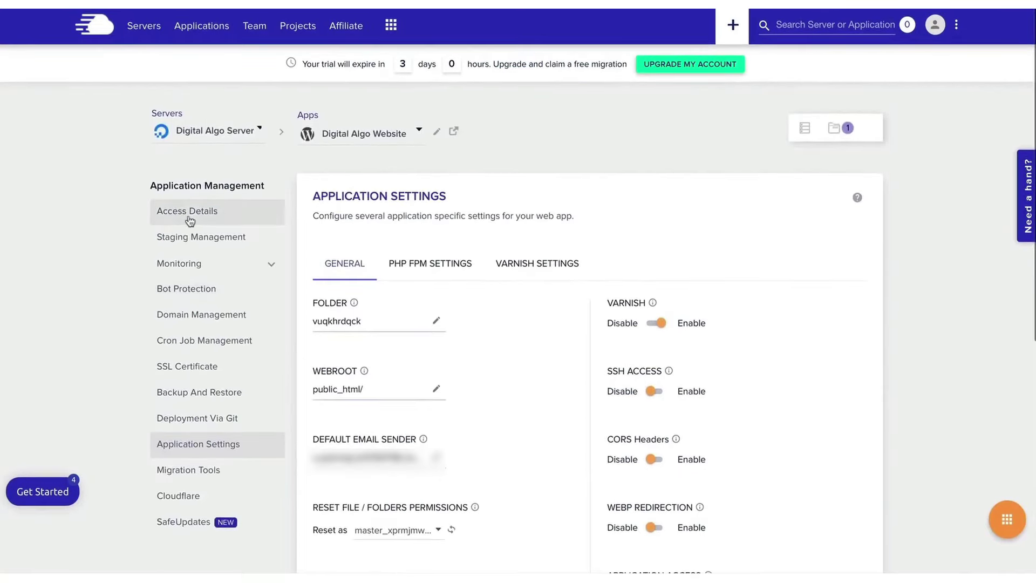
pyautogui.click(198, 219)
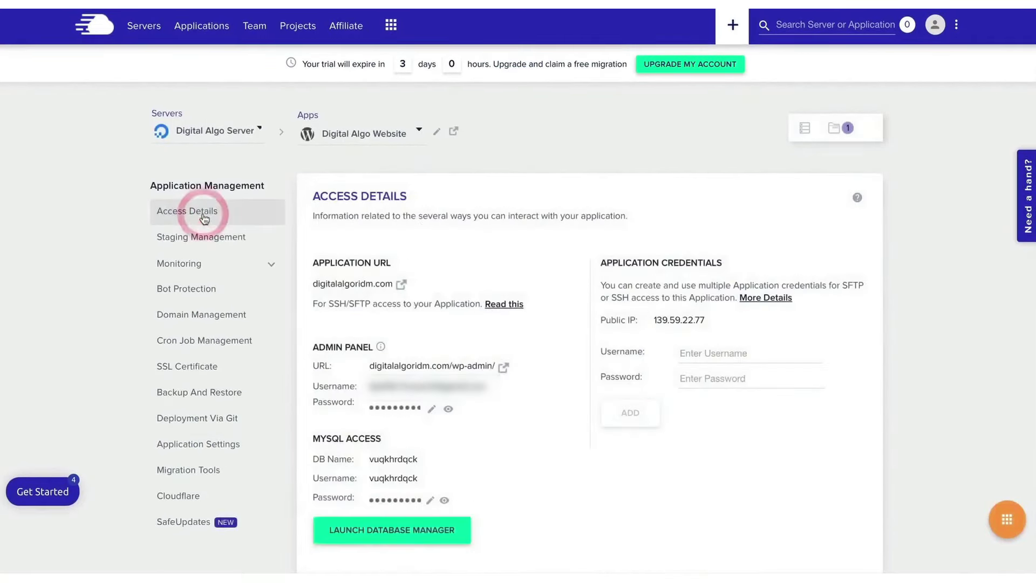
pyautogui.scroll(-1, 364, 435)
pyautogui.click(347, 279)
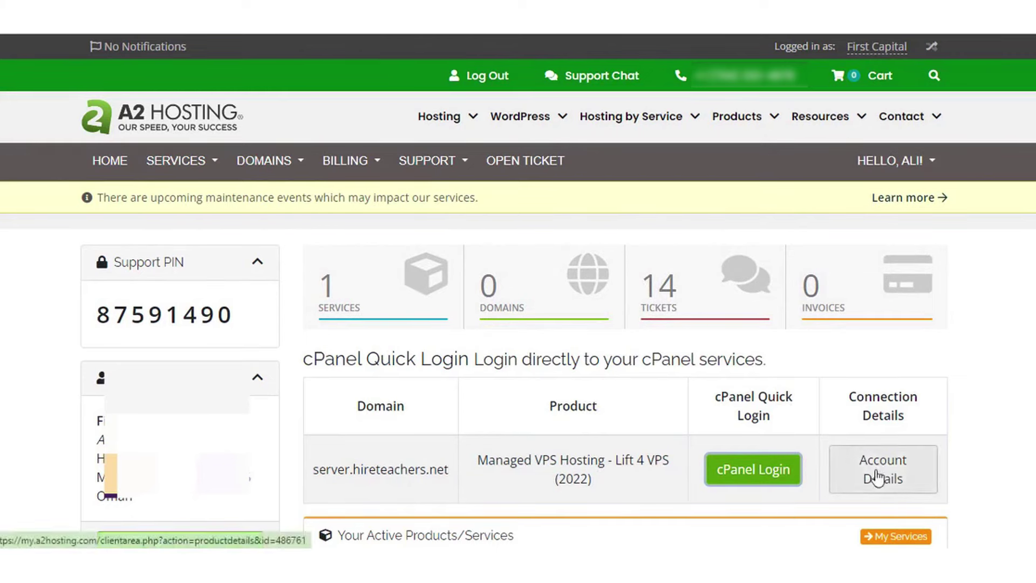
# Log in to cPanel, browse its Tools page, and open Softaculous's WordPress - A2 Optimized script
pyautogui.click(751, 472)
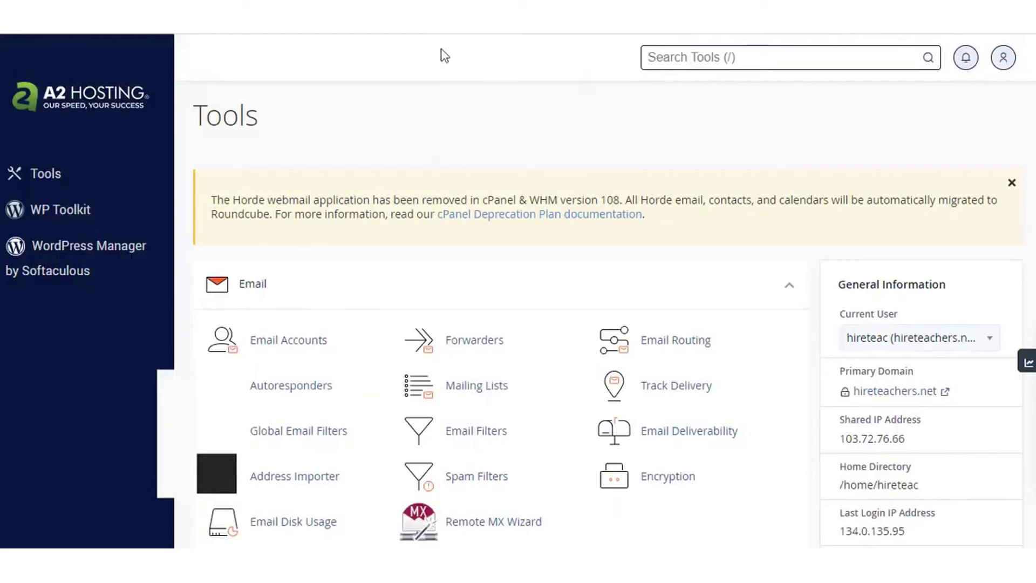
pyautogui.click(1009, 179)
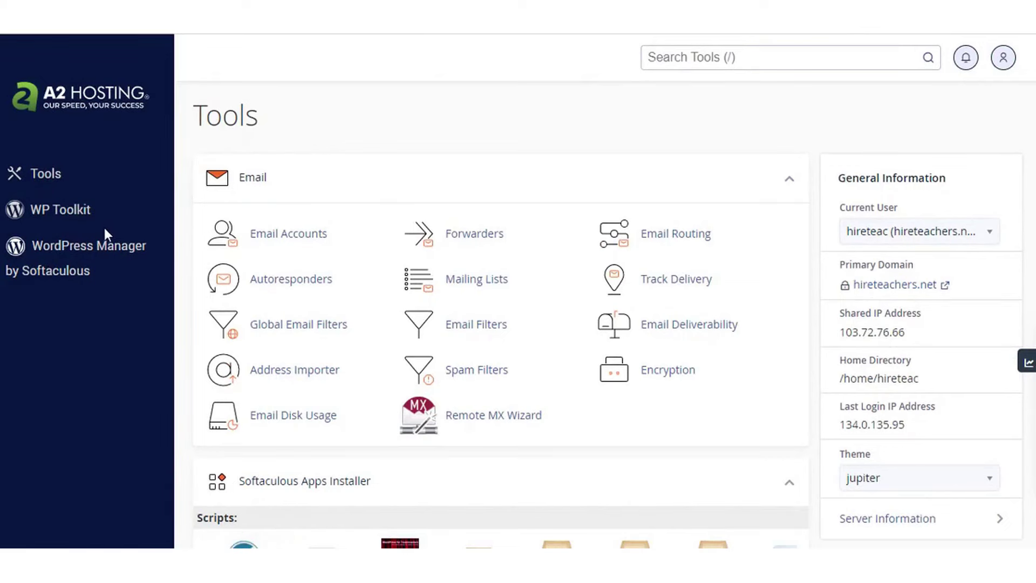
pyautogui.scroll(-3, 955, 401)
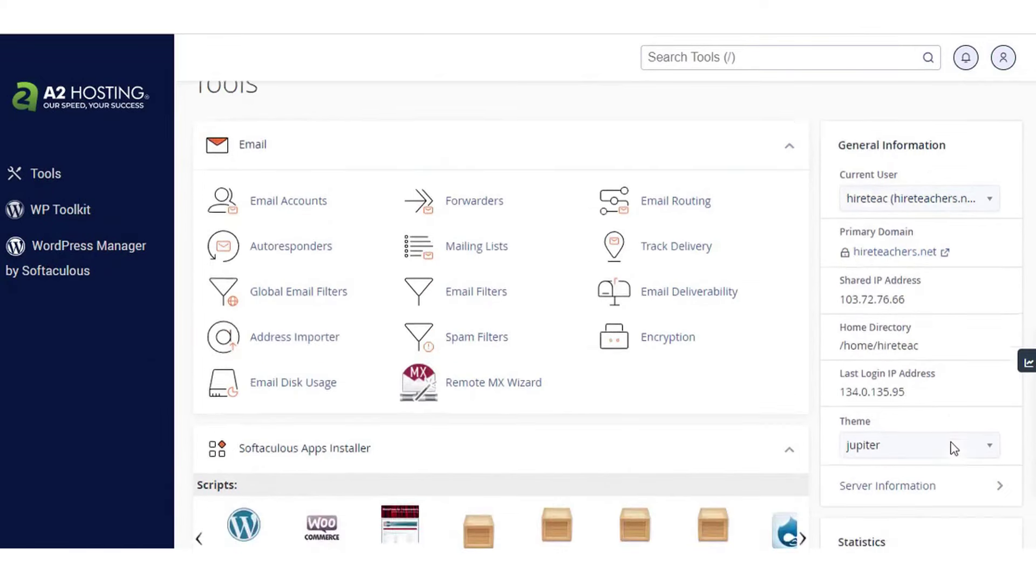
pyautogui.scroll(-3, 782, 358)
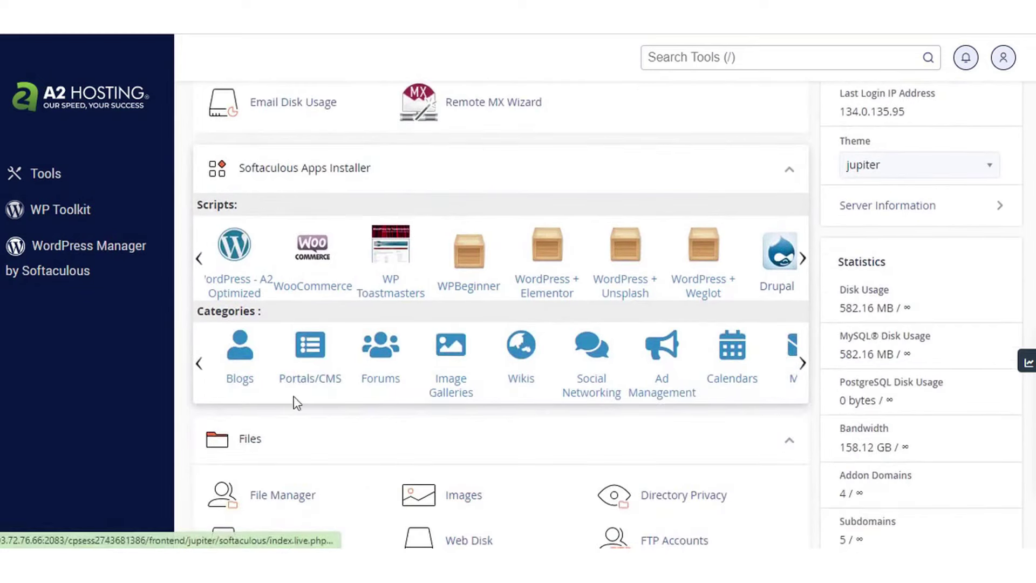
pyautogui.scroll(-3, 818, 412)
pyautogui.scroll(-15, 819, 411)
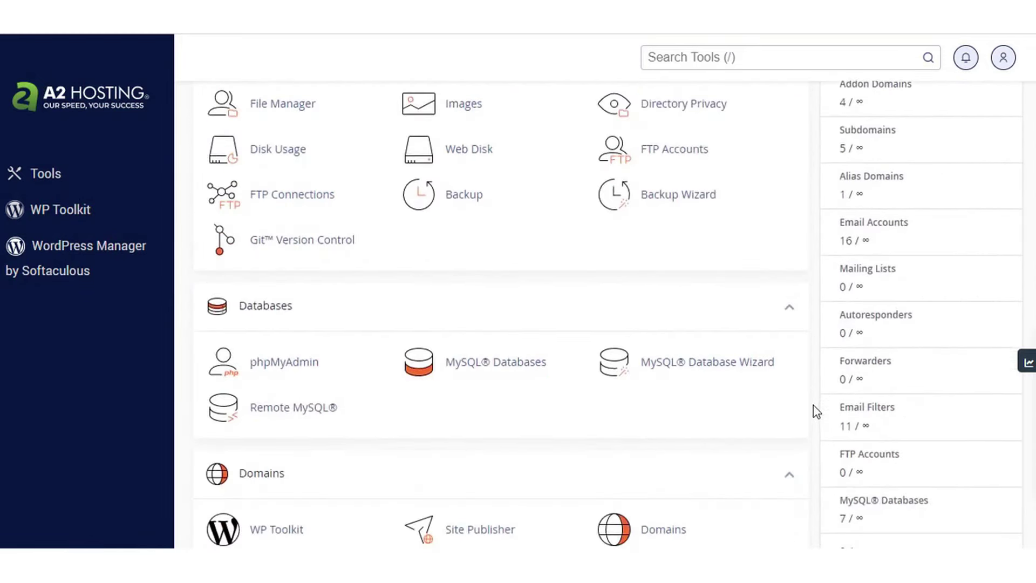
pyautogui.scroll(-10, 815, 412)
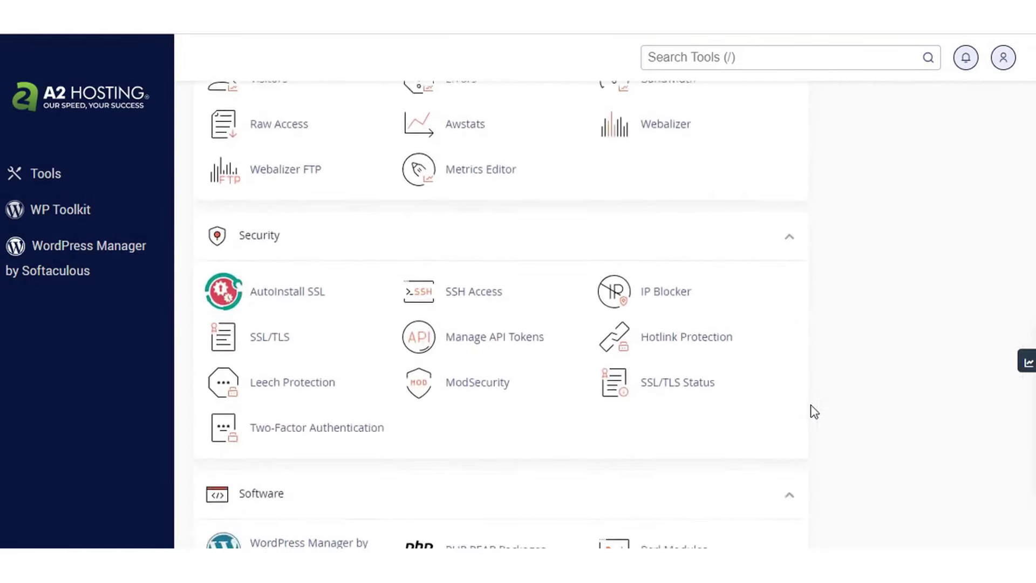
pyautogui.scroll(-3, 815, 411)
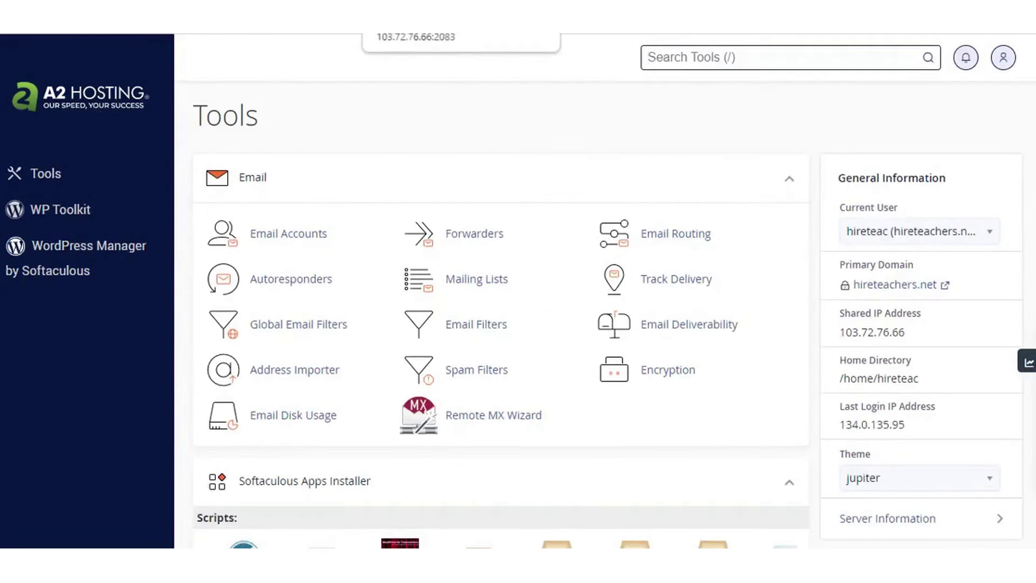
pyautogui.scroll(-2, 786, 418)
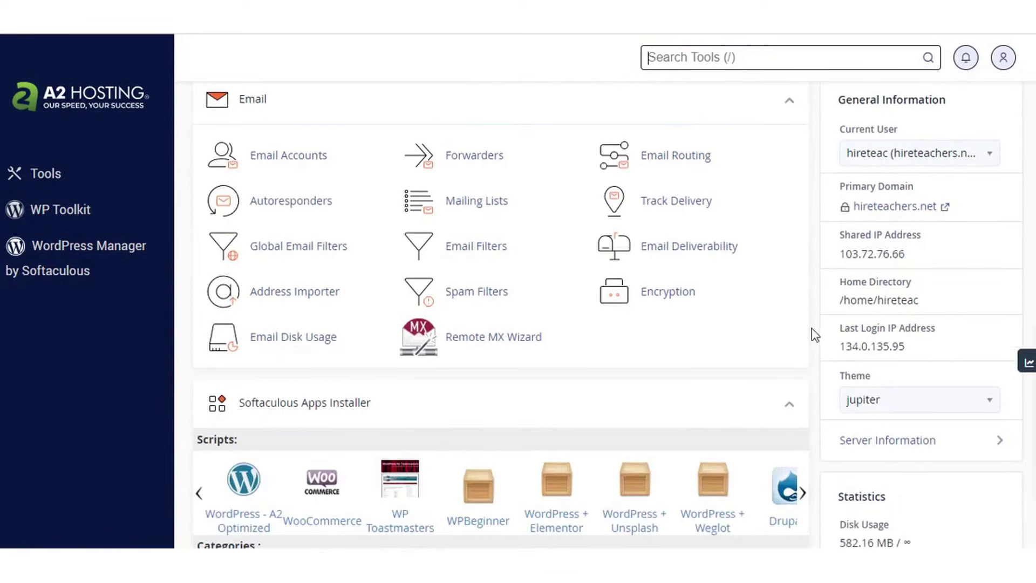
pyautogui.scroll(-4, 818, 346)
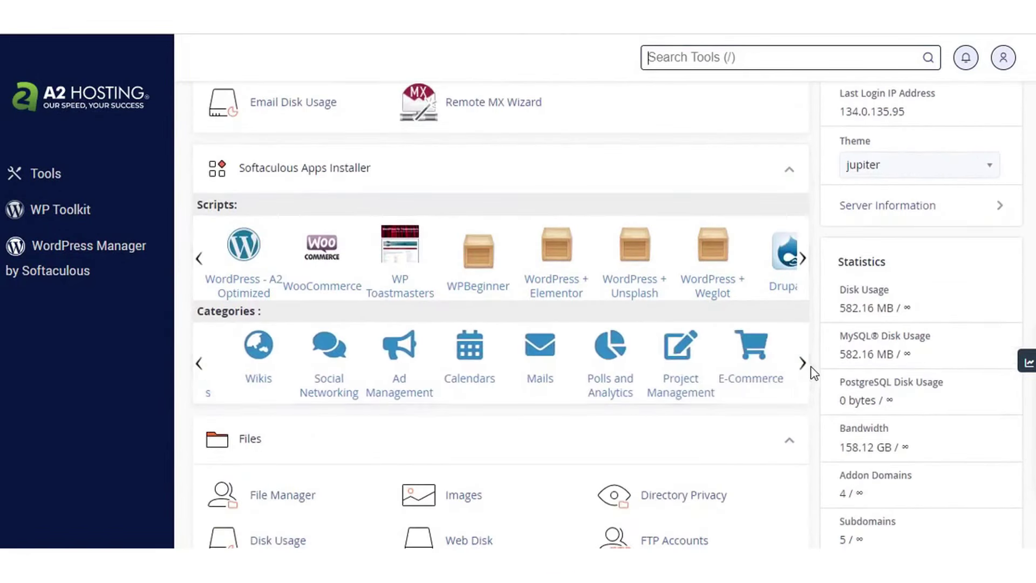
pyautogui.click(231, 289)
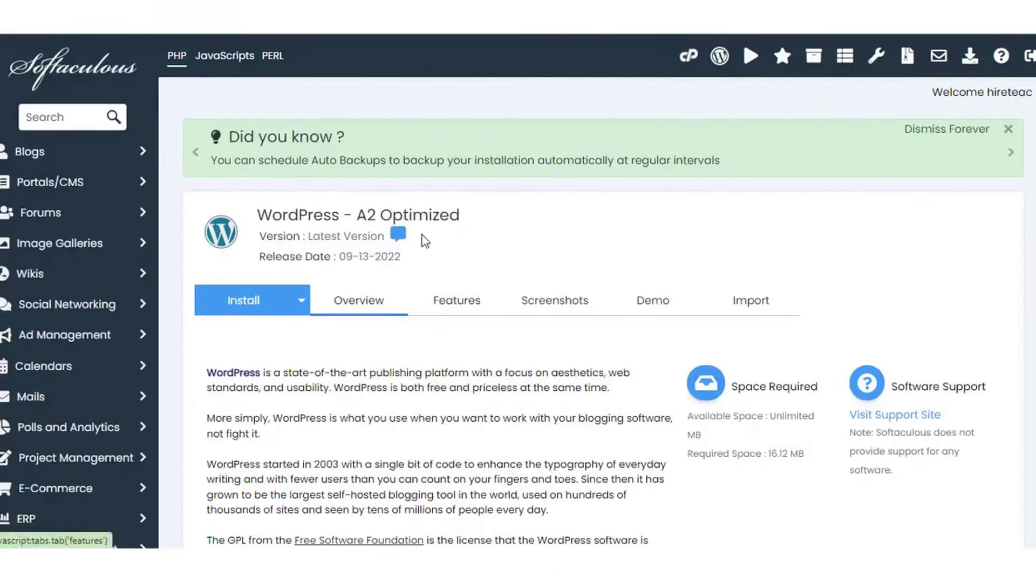
# Read the WordPress - A2 Optimized overview and its features list
pyautogui.moveTo(461, 216); pyautogui.dragTo(356, 216)
pyautogui.scroll(-4, 492, 241)
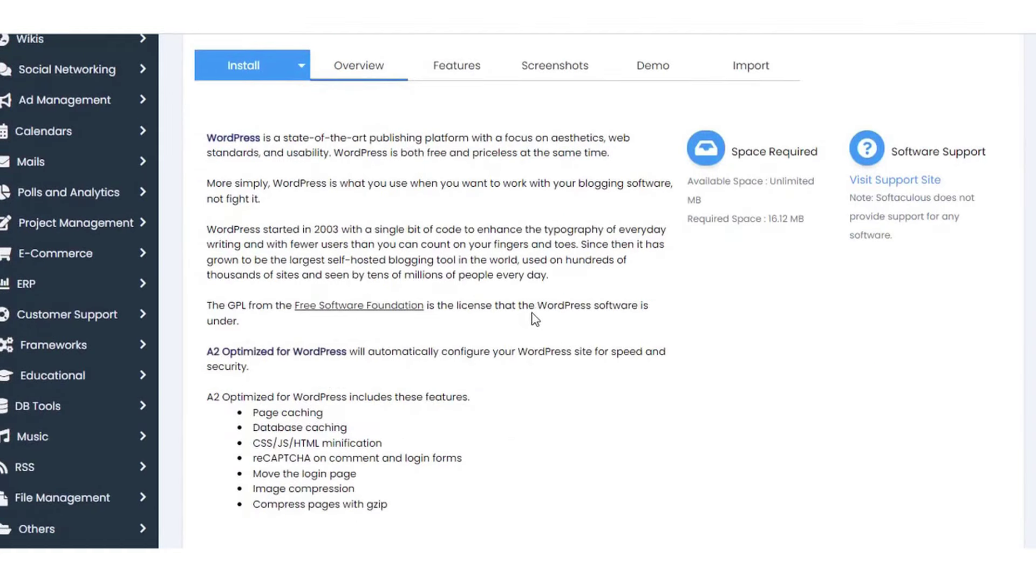
pyautogui.scroll(-5, 510, 423)
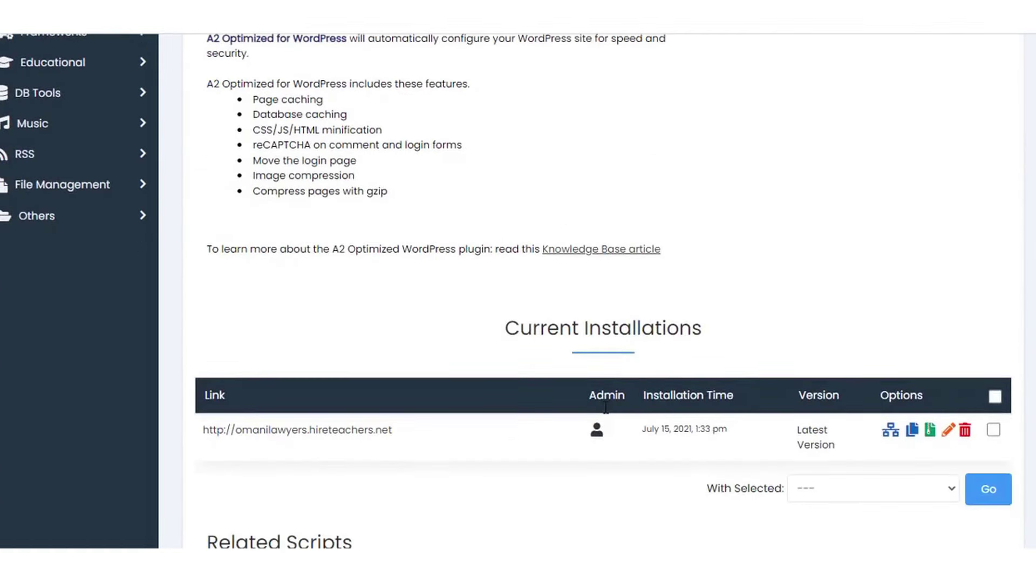
pyautogui.scroll(10, 702, 438)
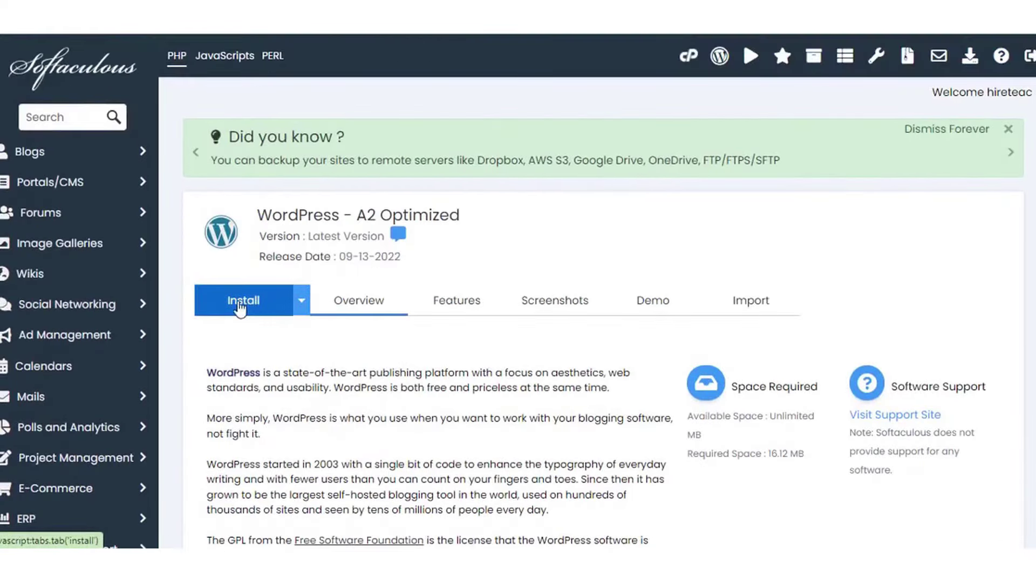
pyautogui.click(467, 301)
pyautogui.scroll(-6, 539, 302)
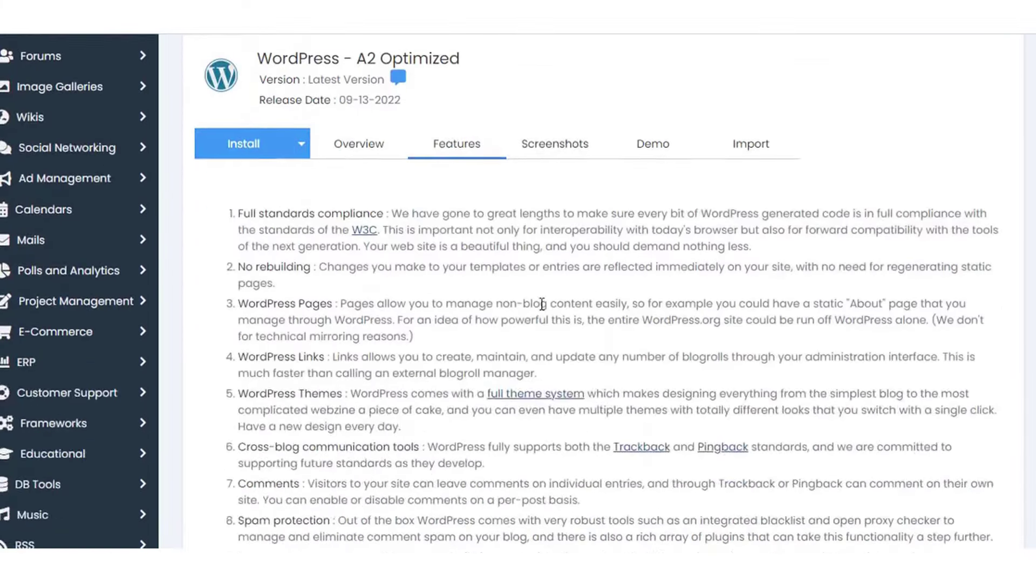
pyautogui.scroll(-3, 543, 309)
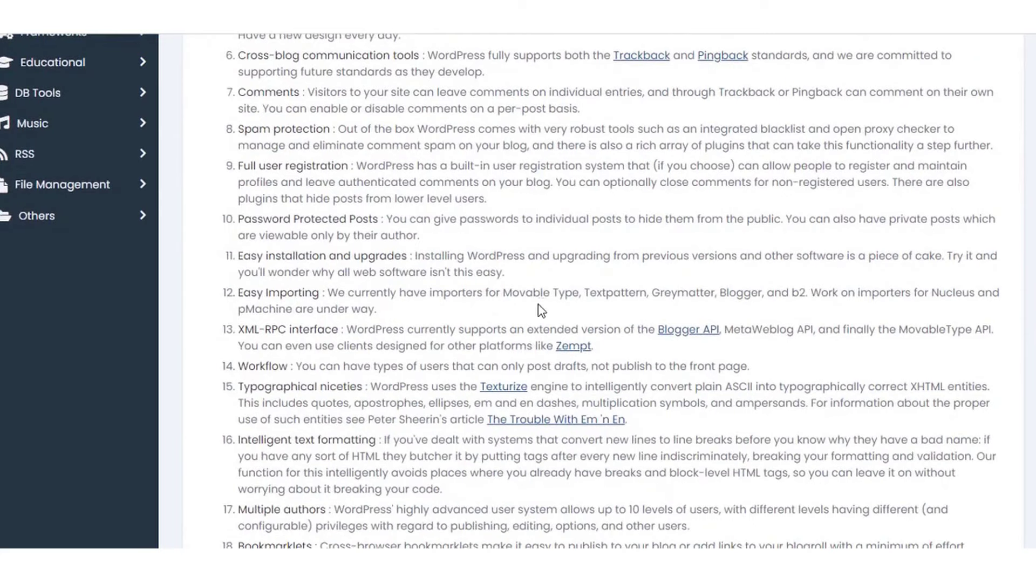
pyautogui.scroll(-2, 541, 310)
pyautogui.scroll(10, 809, 351)
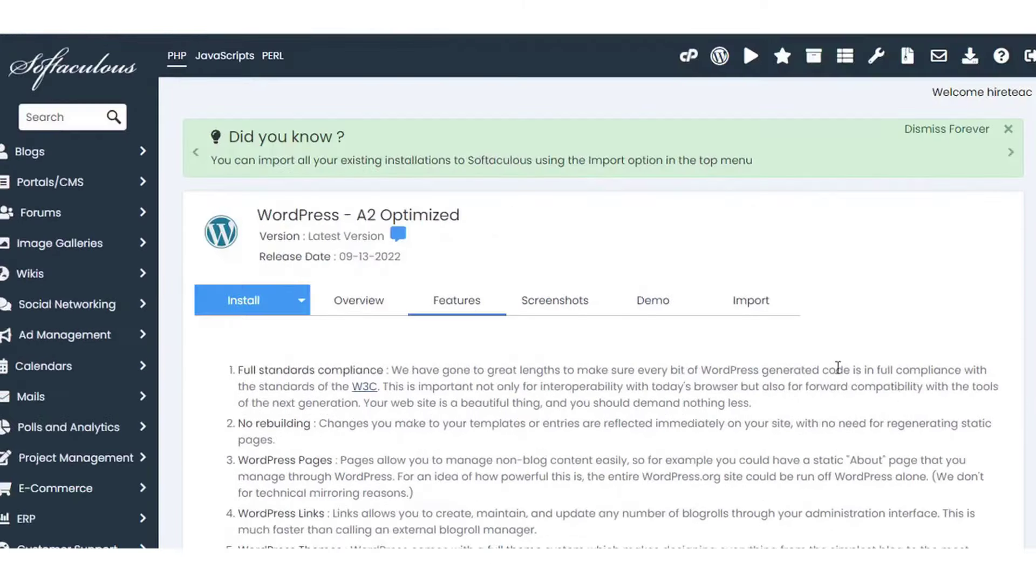
# View the screenshots and live demo blog, then show the Import page
pyautogui.click(603, 238)
pyautogui.click(654, 235)
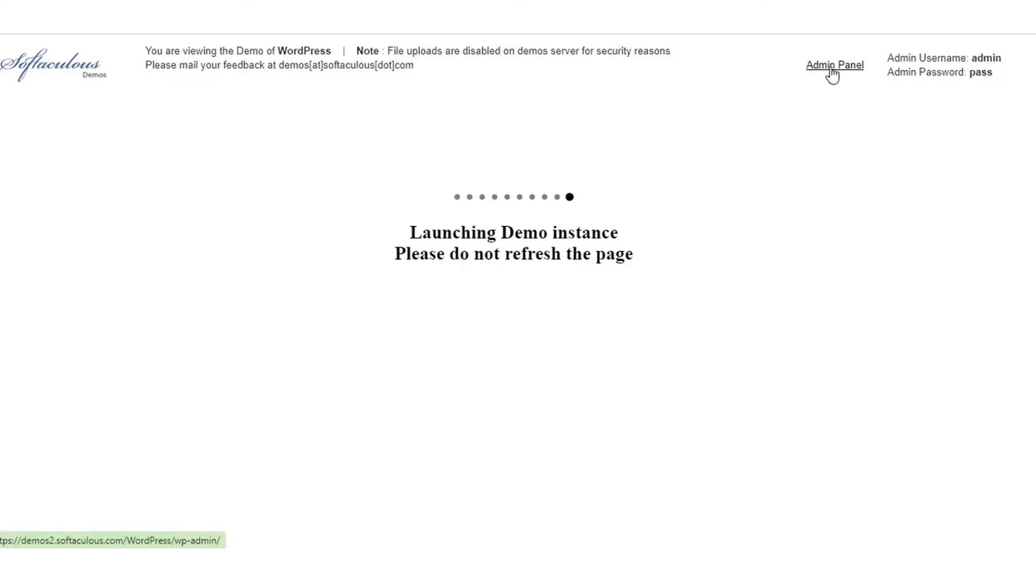
pyautogui.moveTo(1001, 58); pyautogui.dragTo(805, 80)
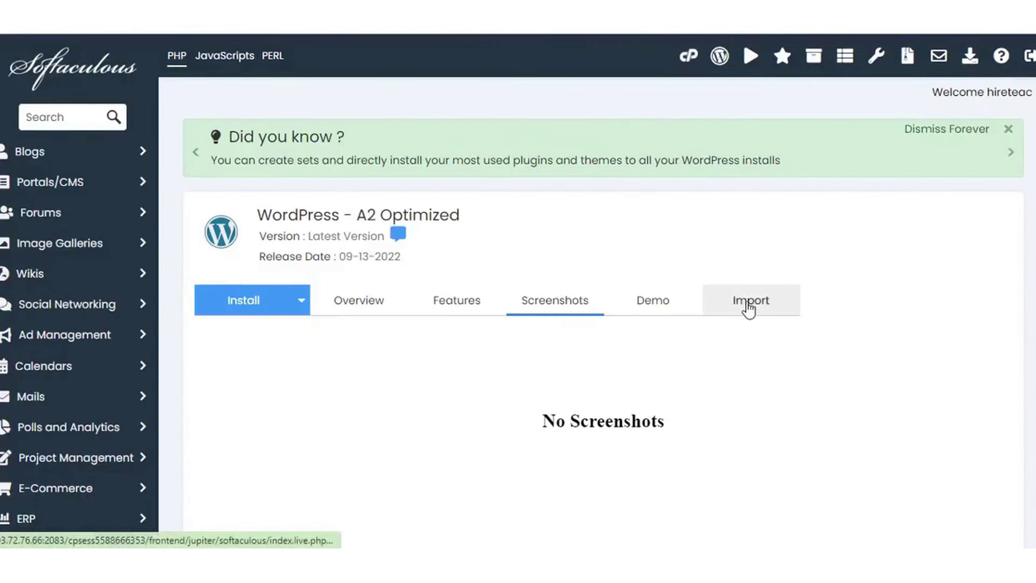
pyautogui.click(747, 308)
pyautogui.scroll(-3, 748, 309)
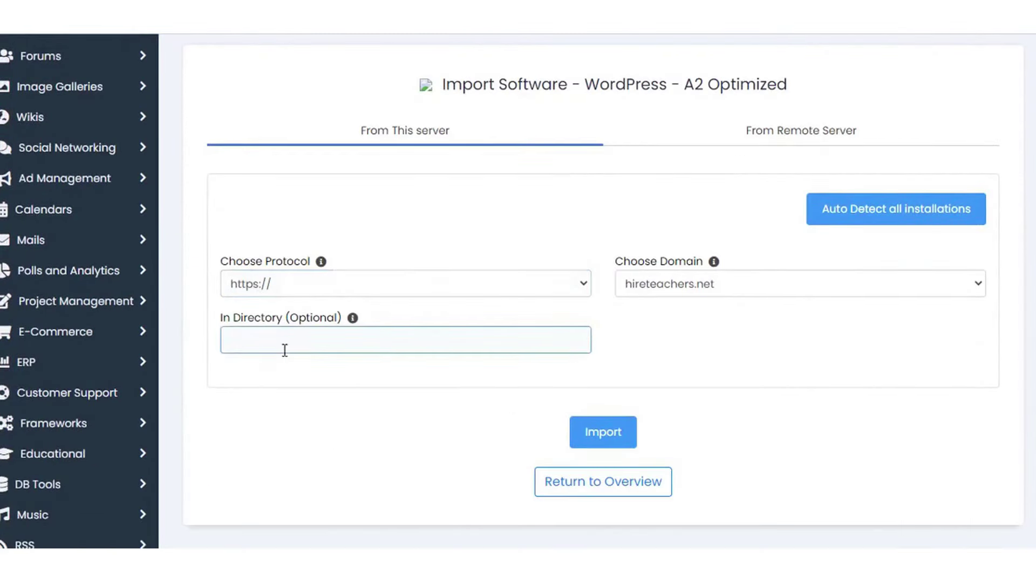
# Switch the import to From Remote Server and expand its Advanced Options
pyautogui.click(816, 131)
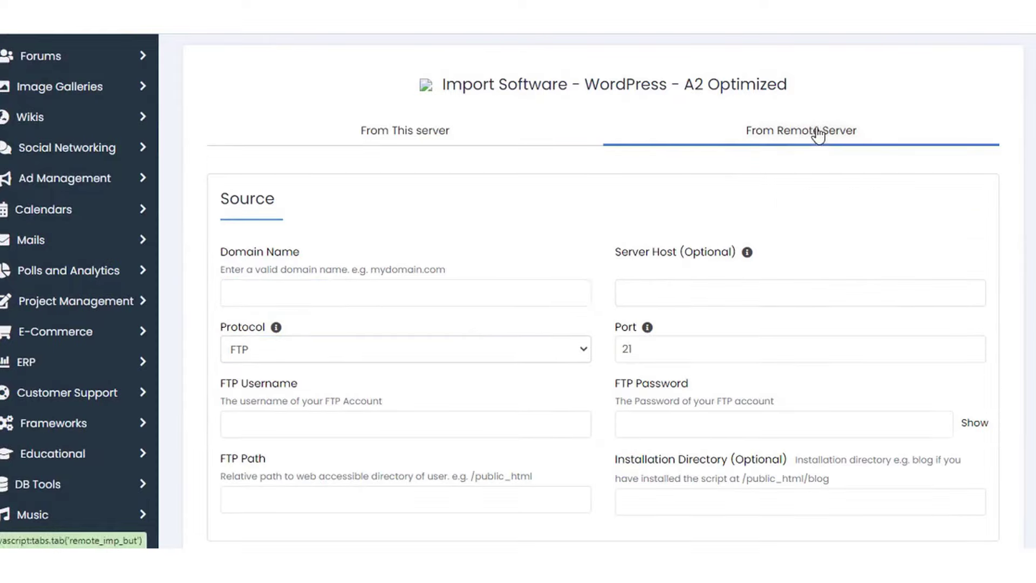
pyautogui.click(269, 299)
pyautogui.scroll(-4, 261, 399)
pyautogui.scroll(-5, 258, 398)
pyautogui.click(226, 349)
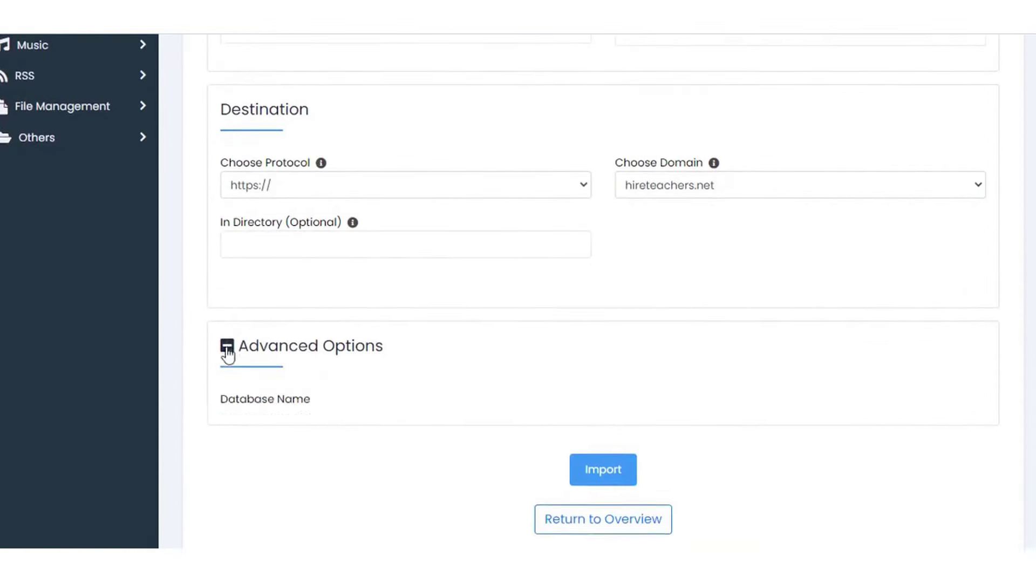
pyautogui.scroll(-3, 243, 455)
pyautogui.scroll(1, 244, 454)
pyautogui.scroll(10, 460, 381)
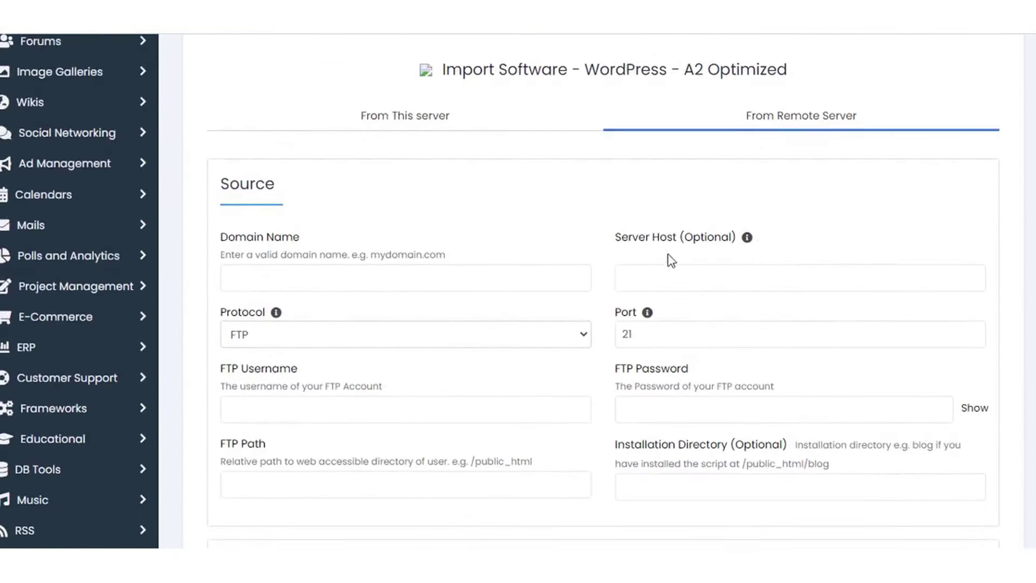
# Check the FTP Password and Installation Directory fields, then return to cPanel Tools
pyautogui.click(749, 416)
pyautogui.click(744, 450)
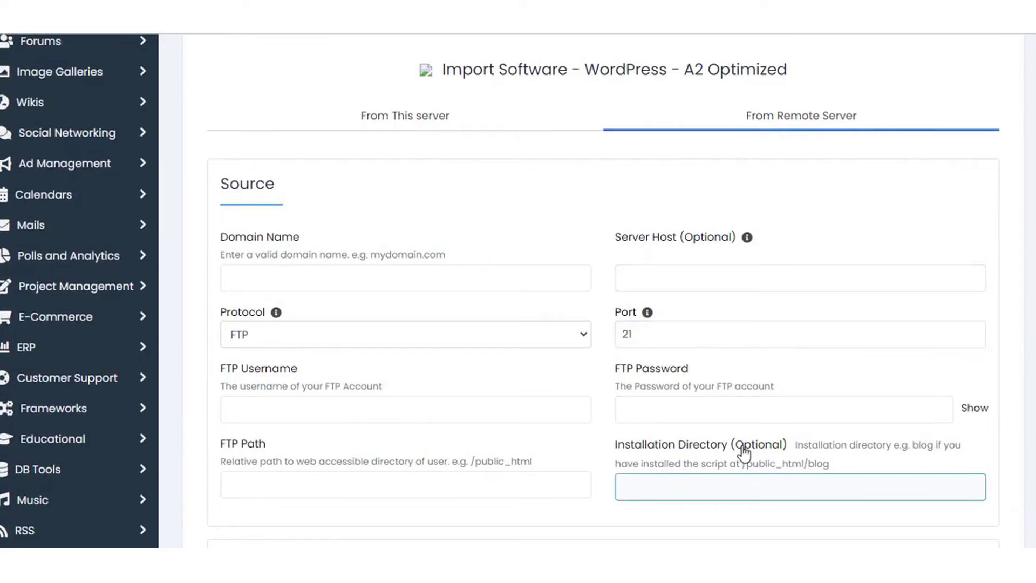
pyautogui.scroll(-5, 740, 443)
pyautogui.scroll(9, 737, 439)
pyautogui.click(691, 60)
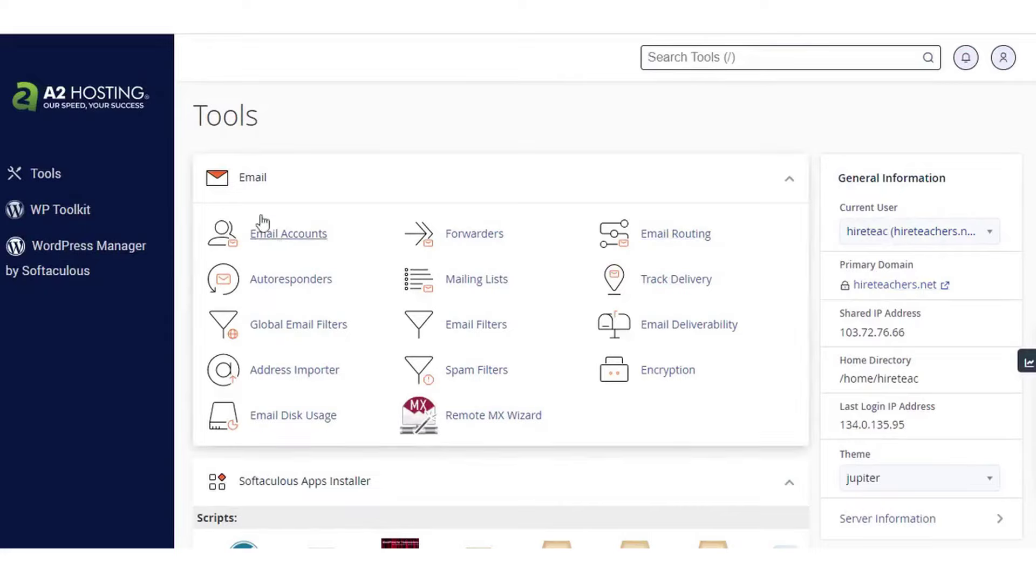
# In the A2 Hosting client area, browse the Hosting, WordPress and Hosting by Service menus
pyautogui.scroll(-10, 655, 352)
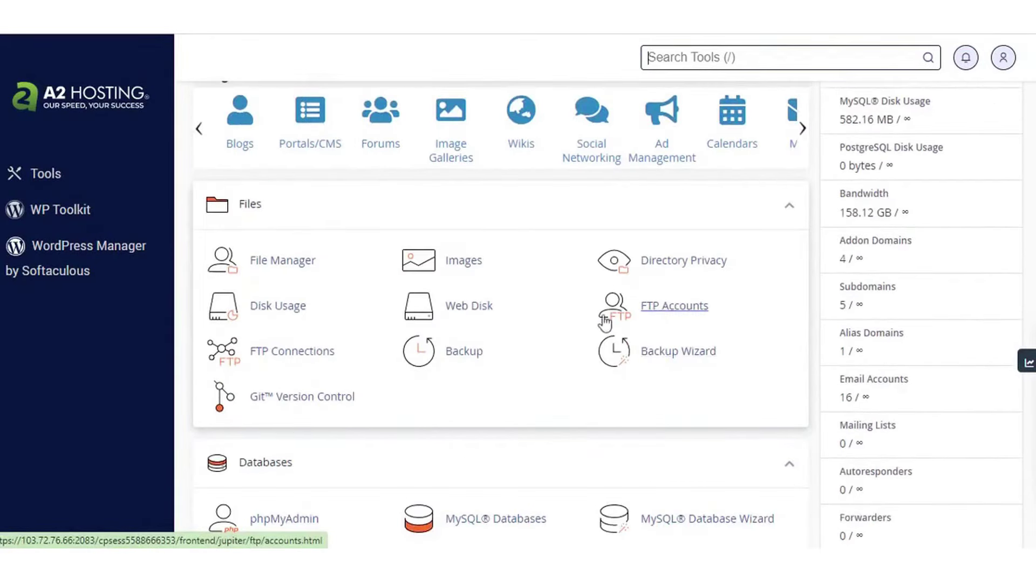
pyautogui.scroll(-4, 653, 353)
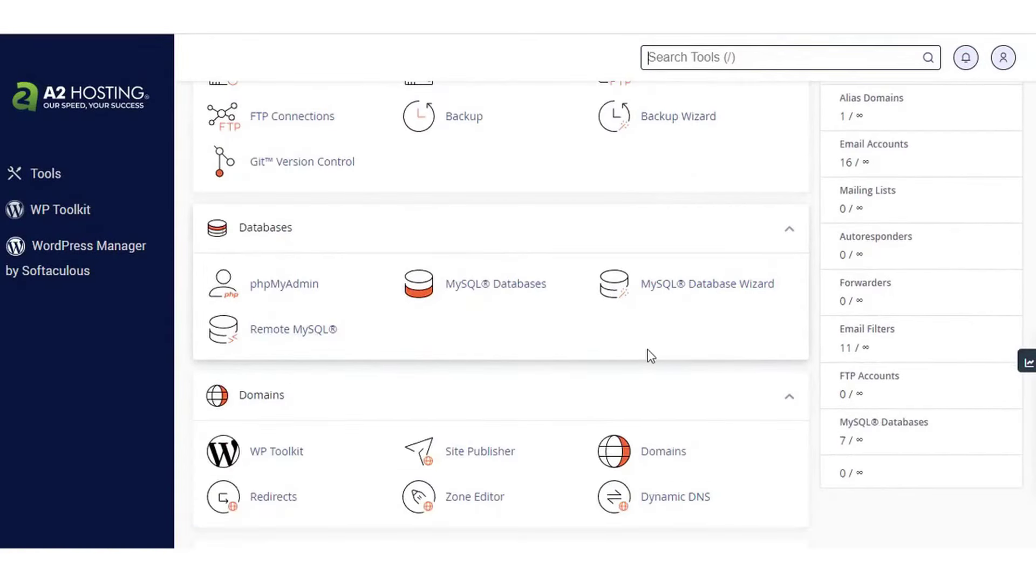
pyautogui.scroll(-18, 652, 355)
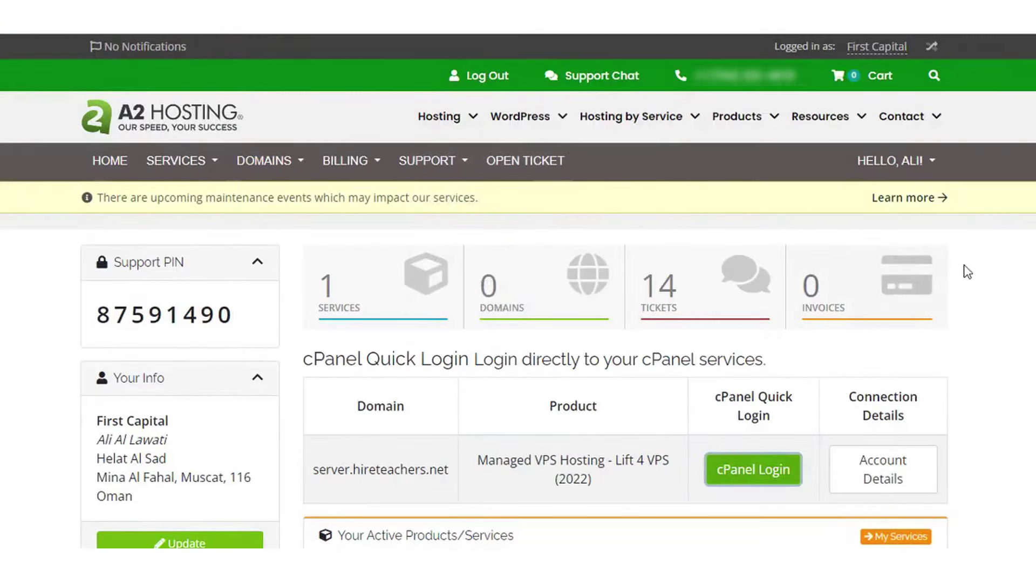
pyautogui.moveTo(495, 108)
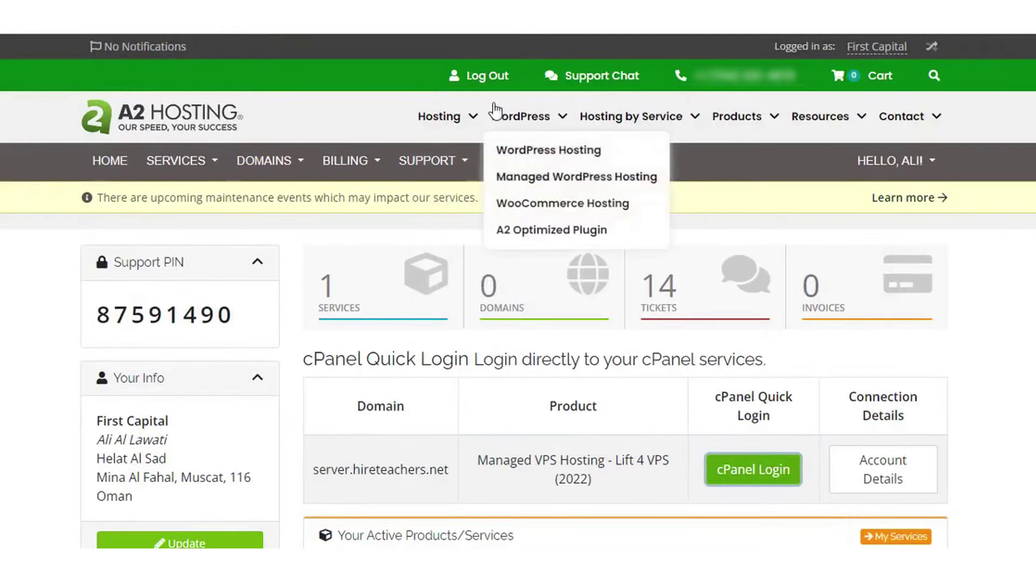
pyautogui.moveTo(452, 118)
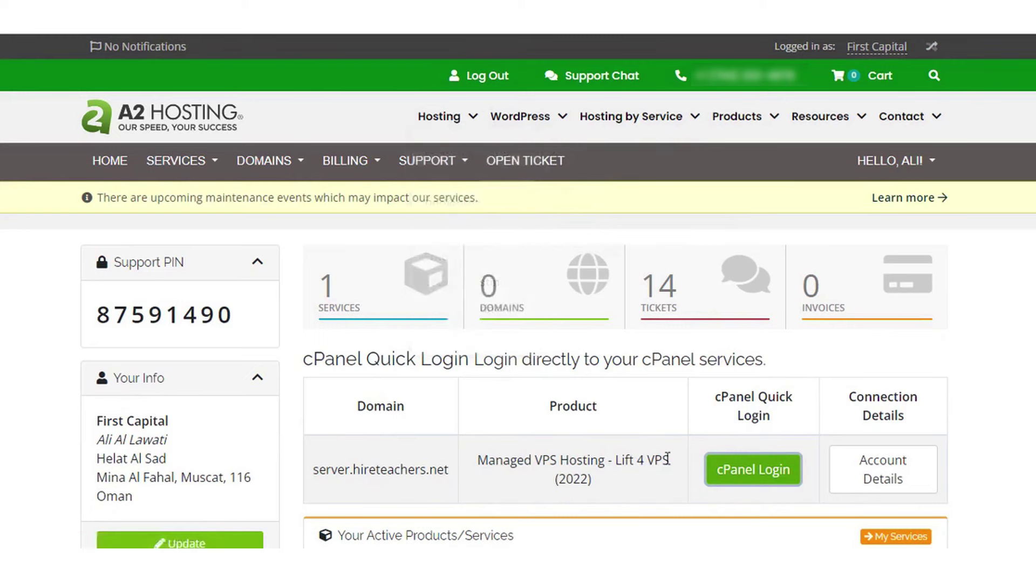
pyautogui.moveTo(671, 460); pyautogui.dragTo(615, 460)
pyautogui.click(634, 488)
pyautogui.moveTo(467, 153)
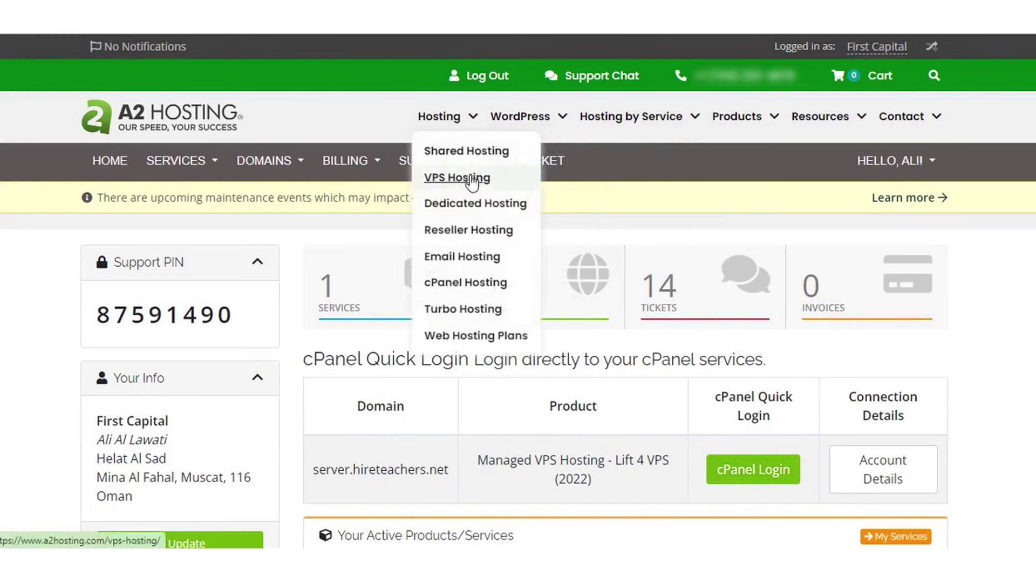
pyautogui.moveTo(539, 125)
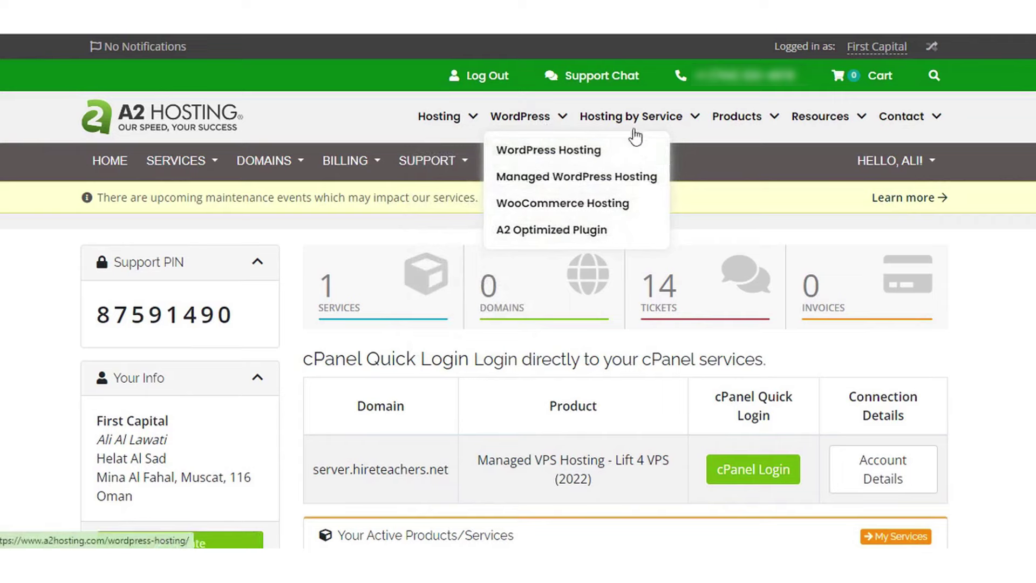
pyautogui.moveTo(680, 137)
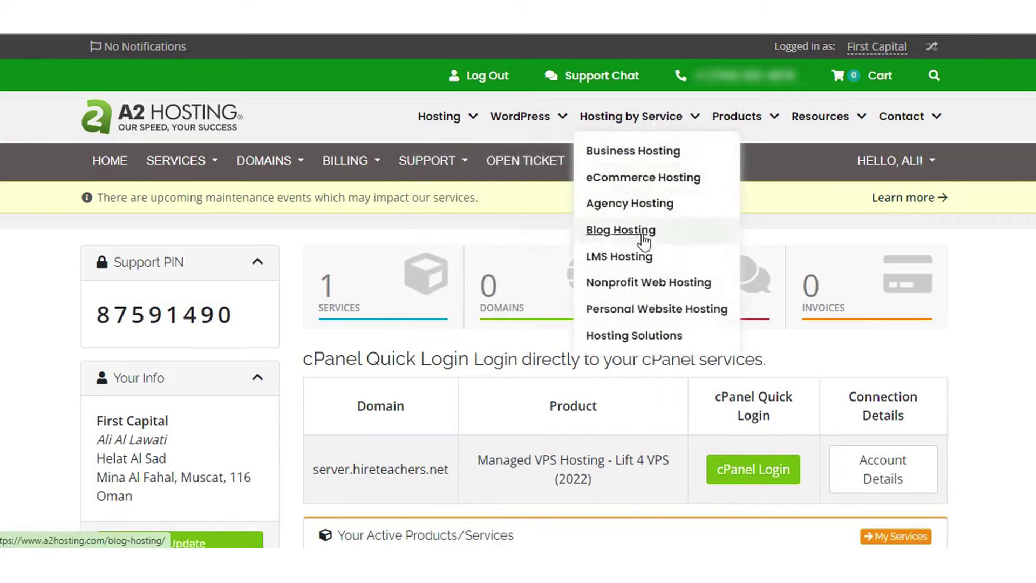